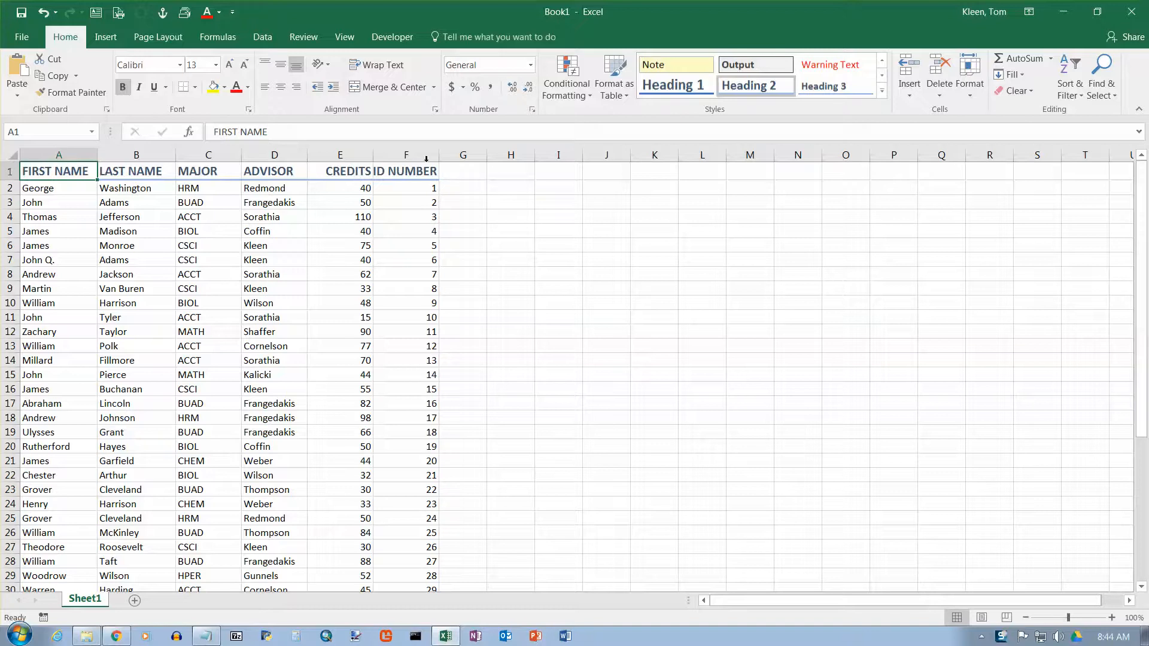
Widen column F so the ID NUMBER heading has more room.
{"action": "left_click_drag", "start_coordinate": [438, 155], "coordinate": [452, 155]}
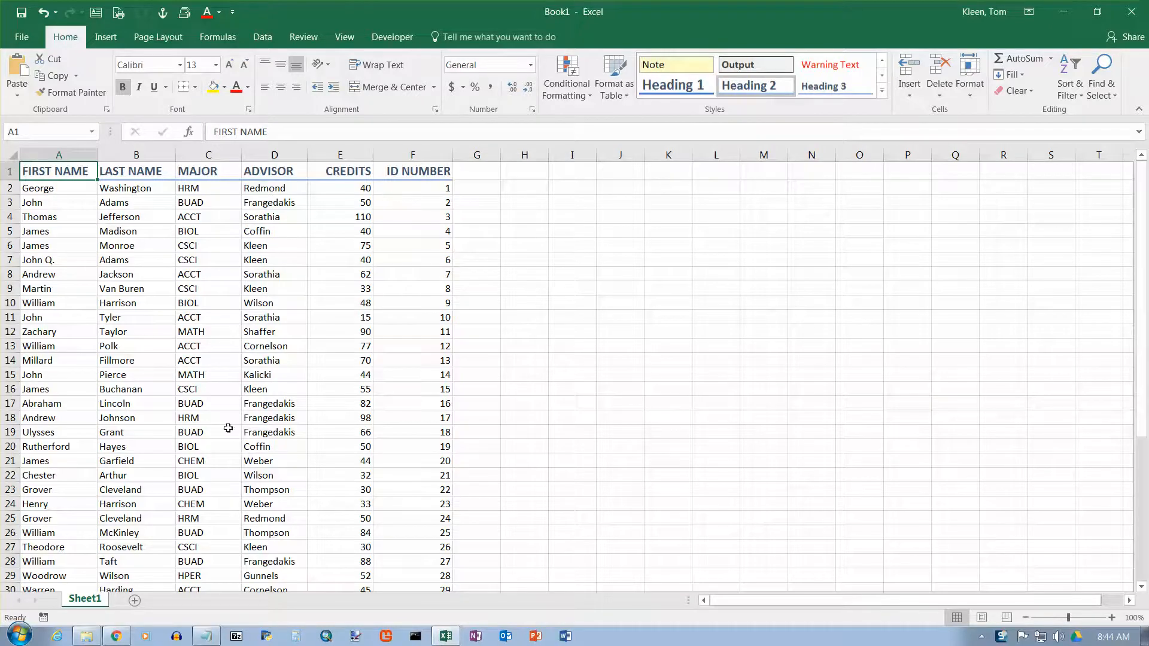
{"action": "left_click_drag", "start_coordinate": [43, 204], "coordinate": [404, 204]}
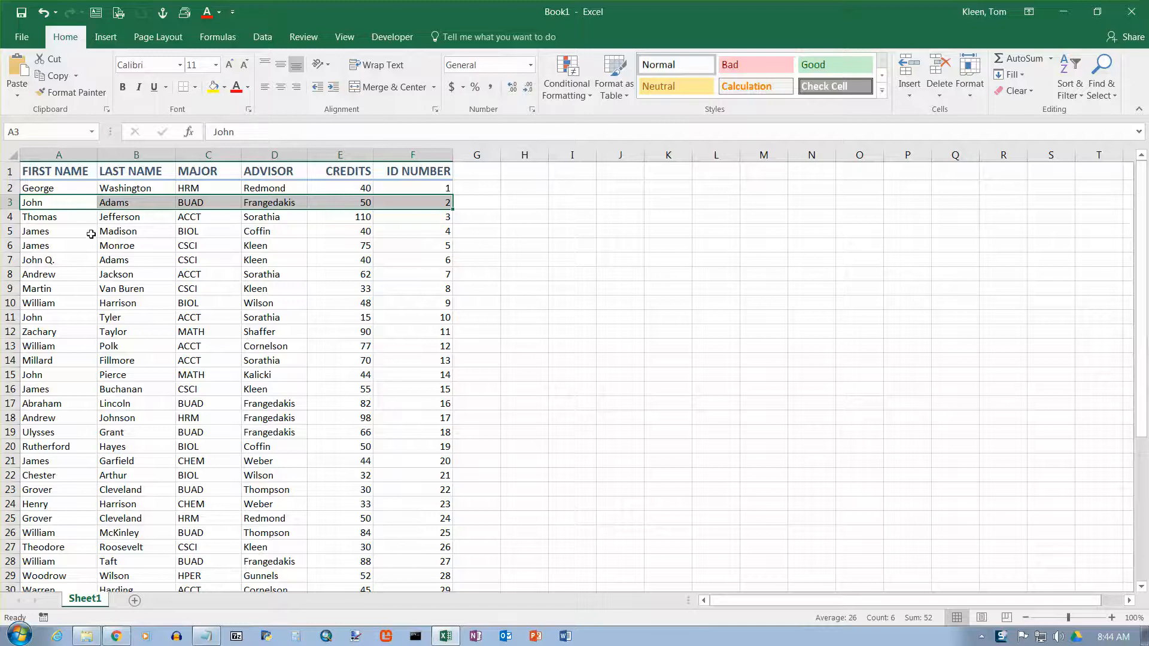
{"action": "left_click_drag", "start_coordinate": [52, 187], "coordinate": [419, 189]}
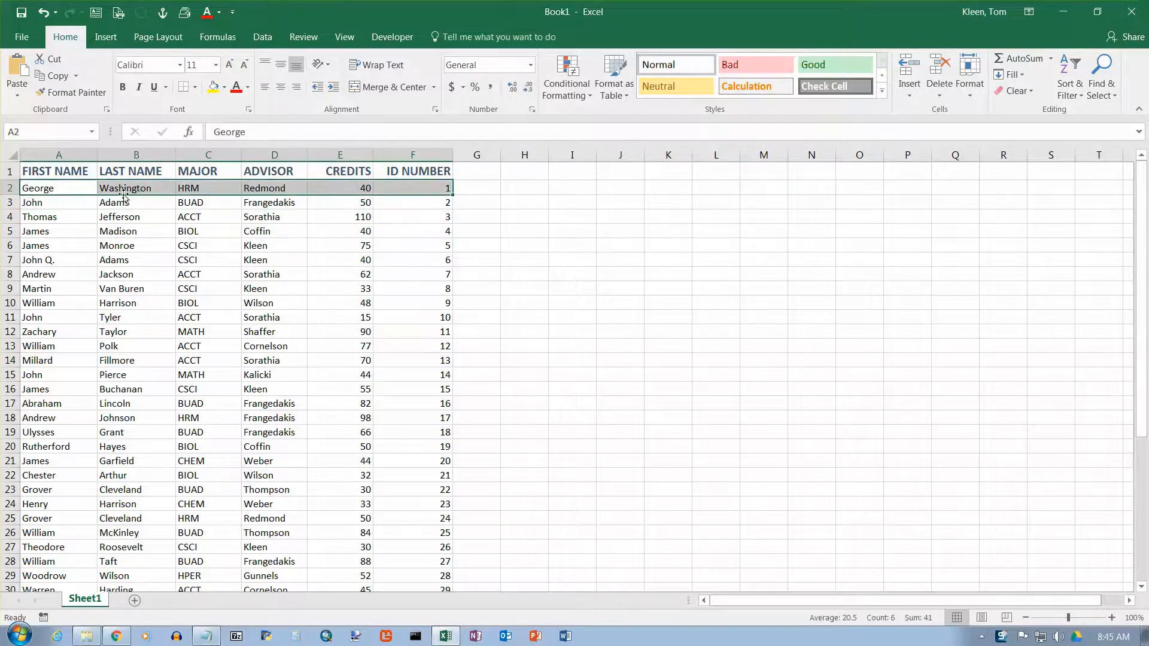
{"action": "left_click_drag", "start_coordinate": [60, 201], "coordinate": [419, 203]}
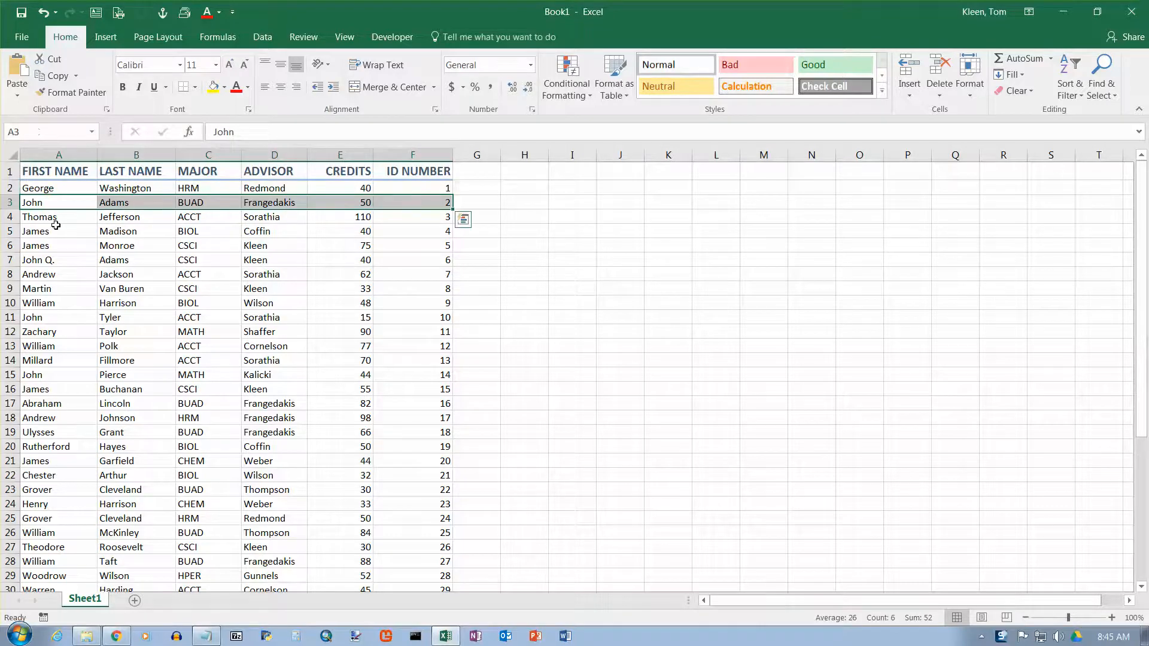
{"action": "left_click_drag", "start_coordinate": [54, 218], "coordinate": [419, 217]}
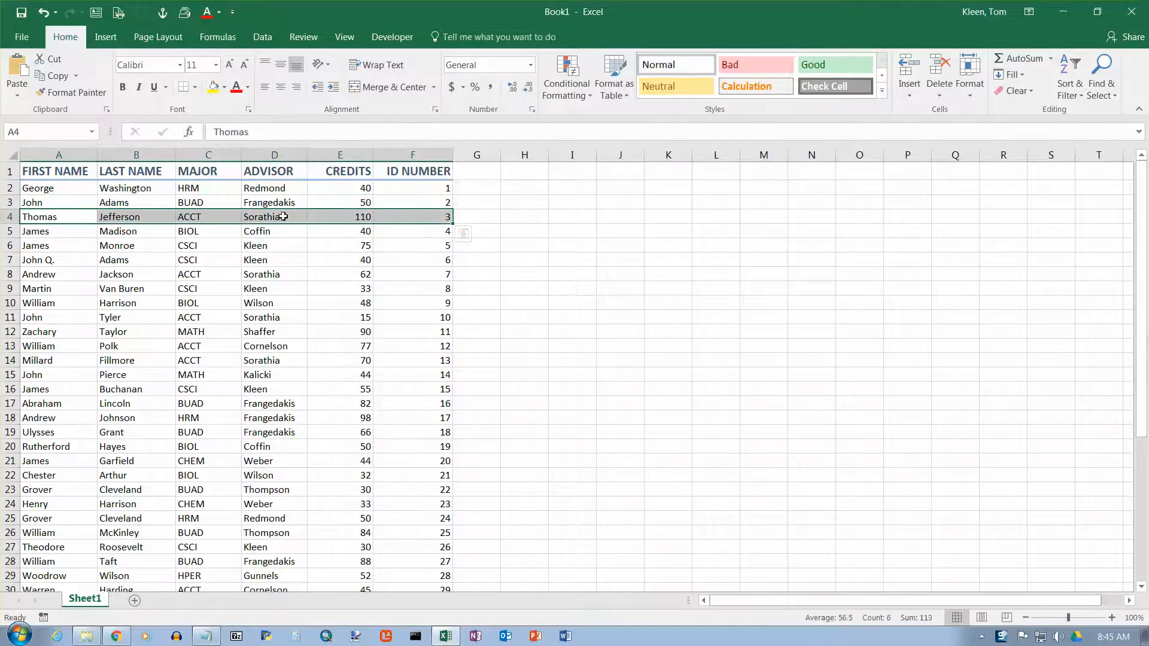
{"action": "left_click", "coordinate": [54, 189]}
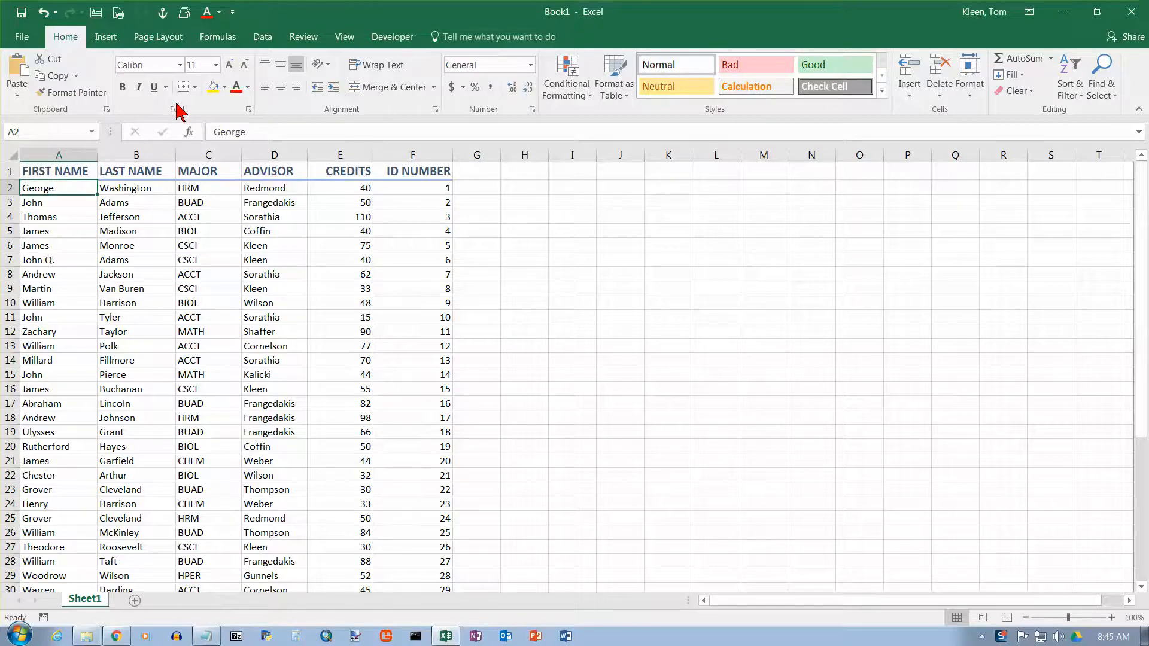
Insert ten blank rows above the student list's heading row.
{"action": "left_click", "coordinate": [262, 37]}
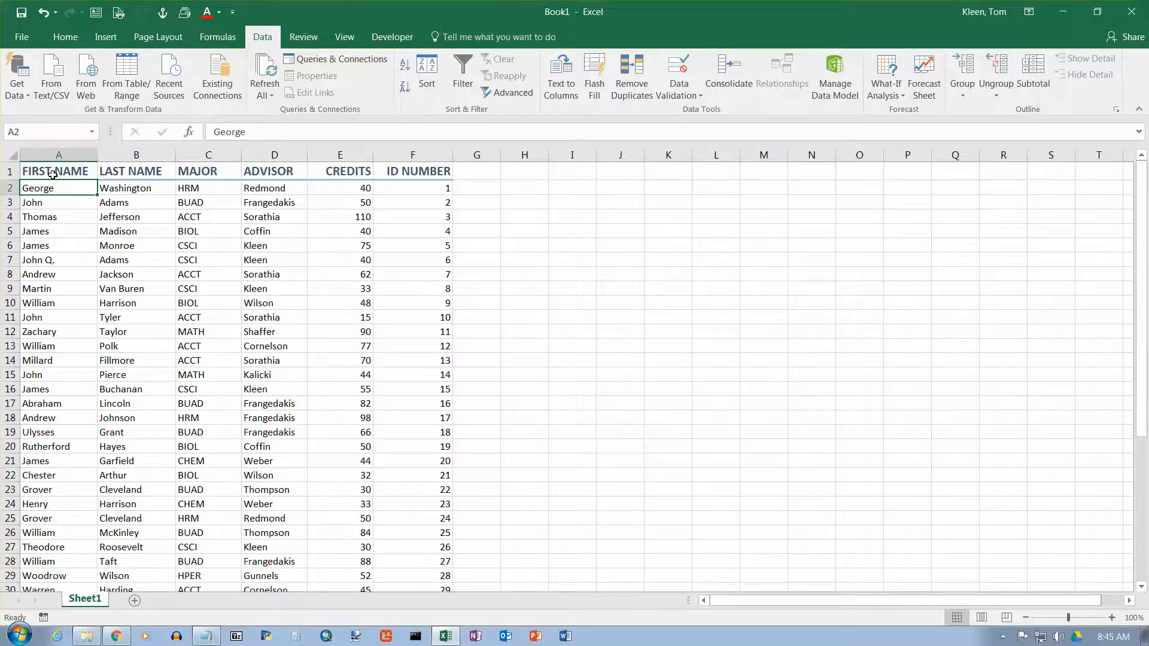
{"action": "left_click_drag", "start_coordinate": [7, 172], "coordinate": [3, 306]}
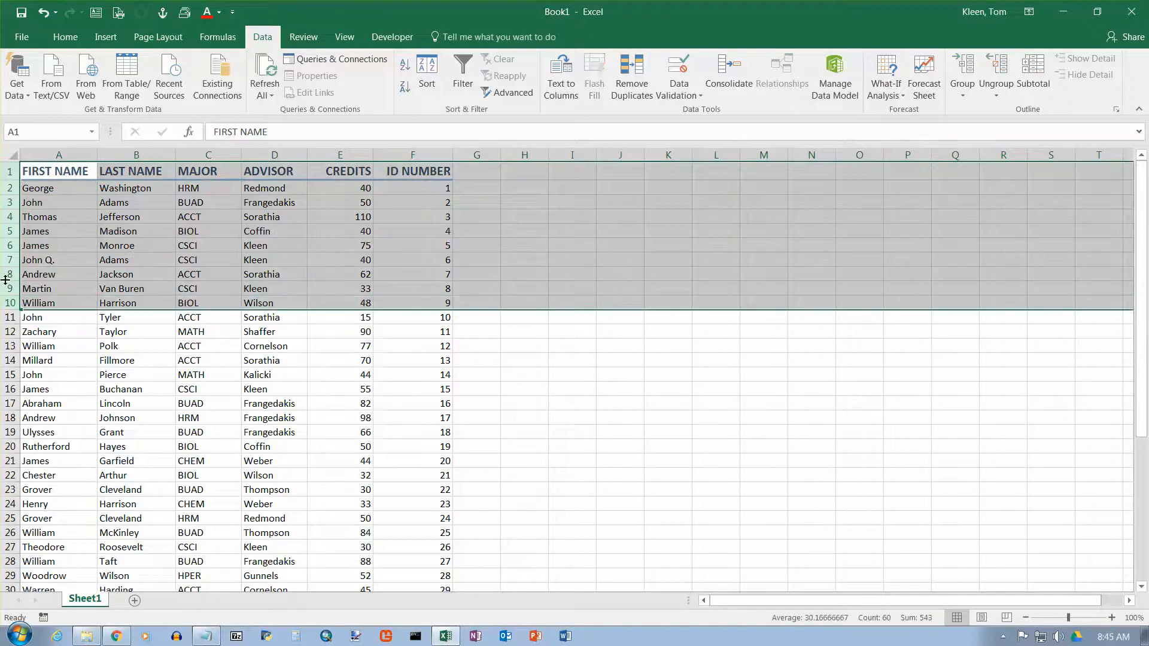
{"action": "right_click", "coordinate": [8, 172]}
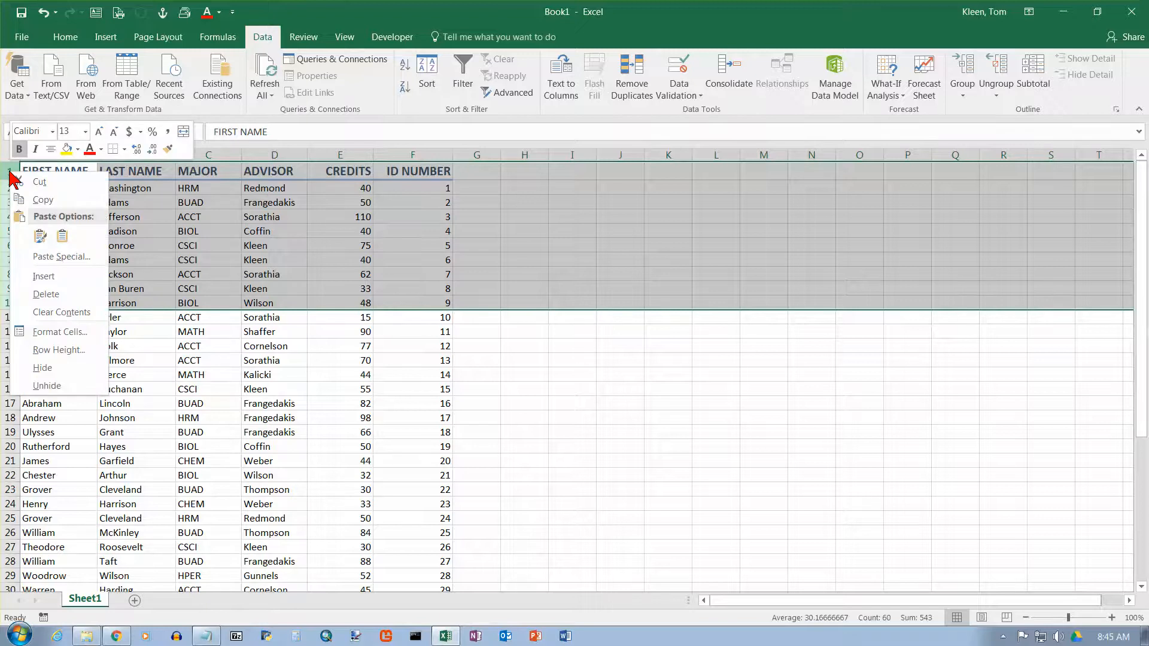
{"action": "left_click", "coordinate": [36, 276]}
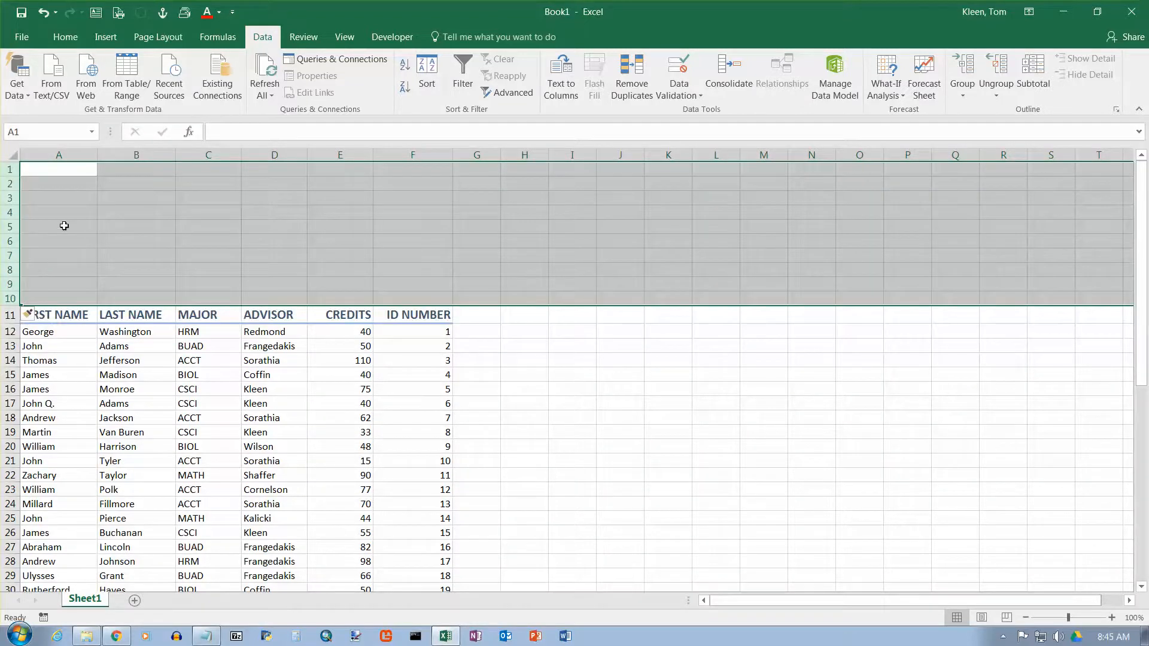
Copy the list headings in A11:F11 and paste them into row 1 starting at A1.
{"action": "left_click", "coordinate": [52, 168]}
{"action": "left_click", "coordinate": [63, 315]}
{"action": "left_click_drag", "start_coordinate": [81, 314], "coordinate": [404, 316]}
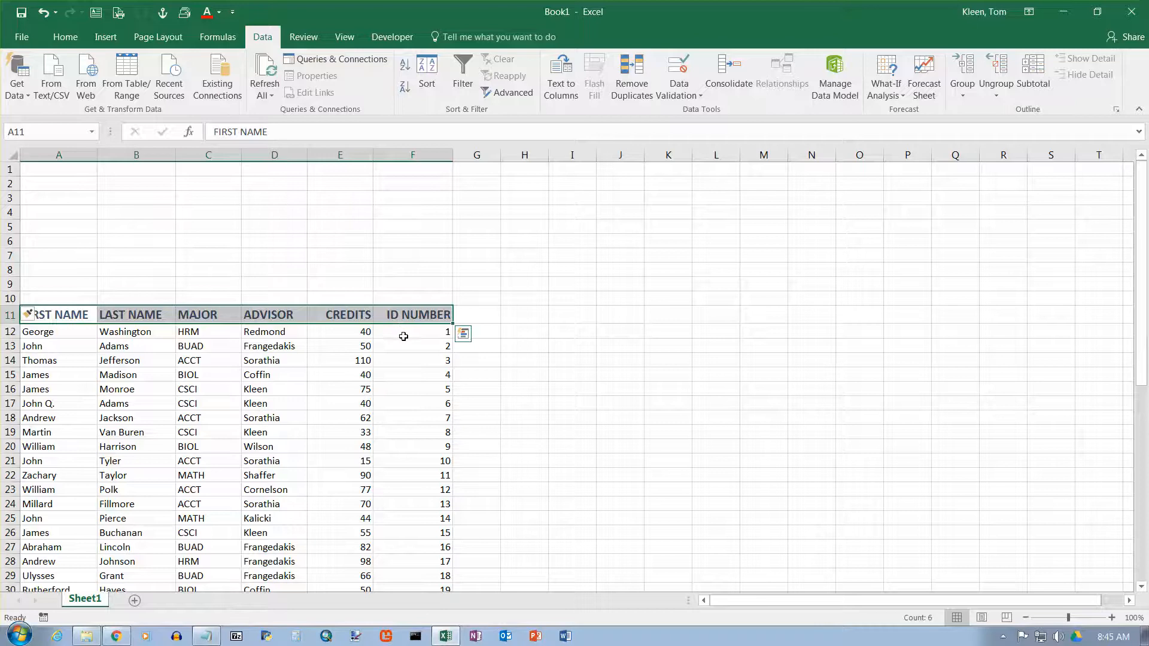
{"action": "key", "text": "ctrl+c"}
{"action": "left_click", "coordinate": [57, 170]}
{"action": "key", "text": "ctrl+v"}
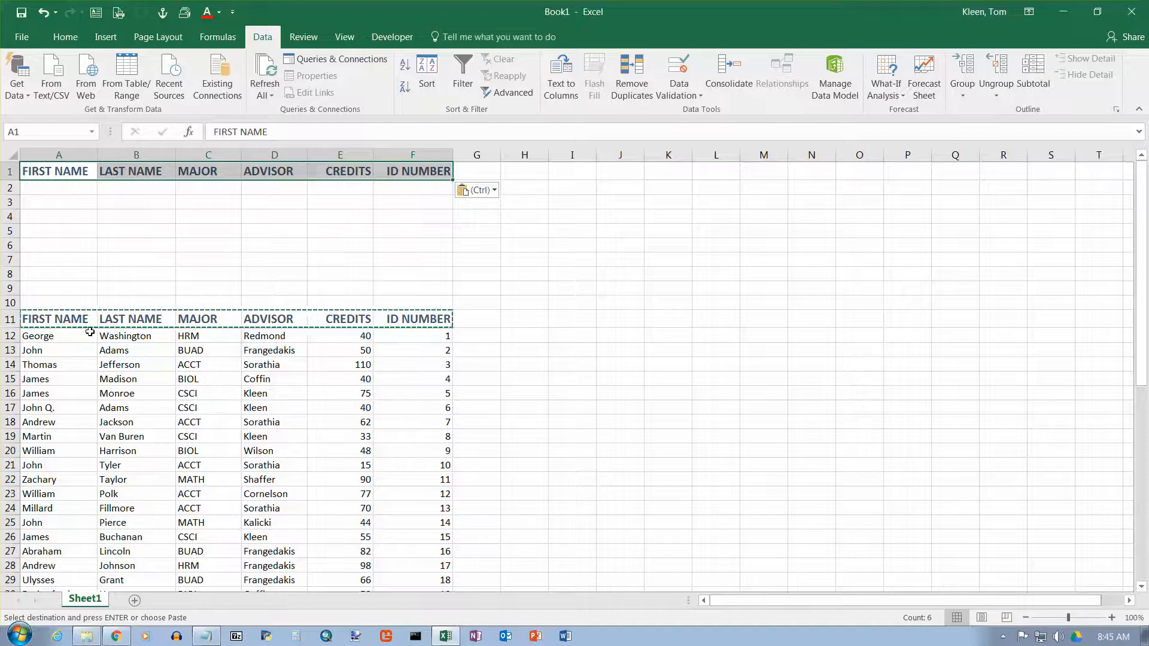
{"action": "key", "text": "Escape"}
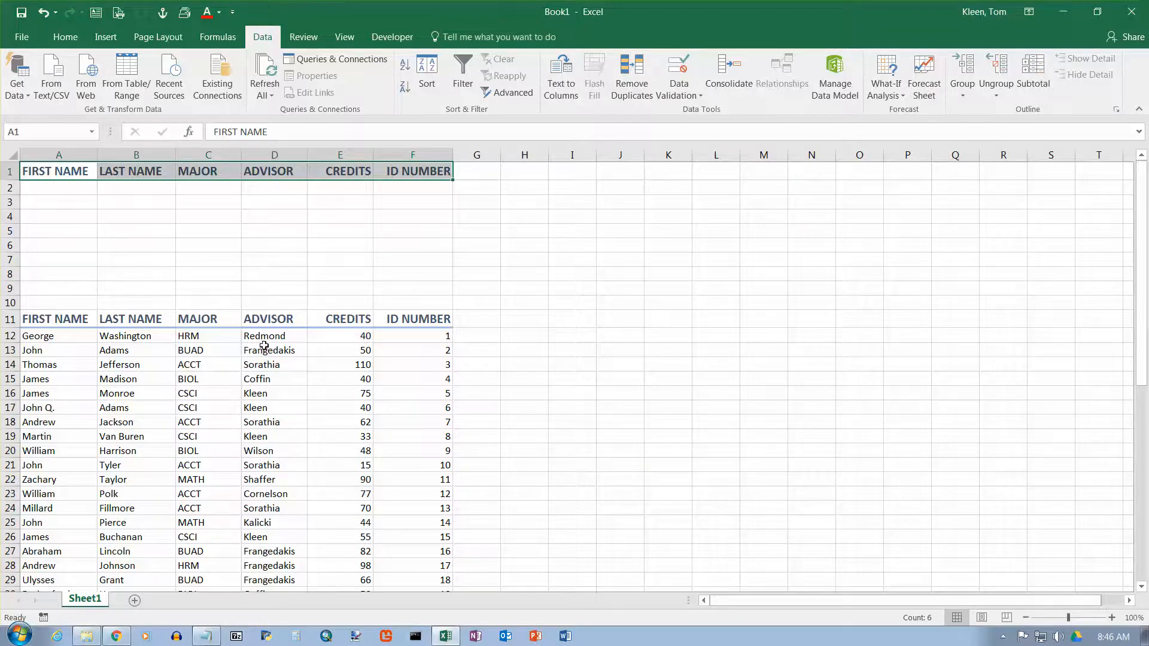
{"action": "left_click", "coordinate": [351, 336]}
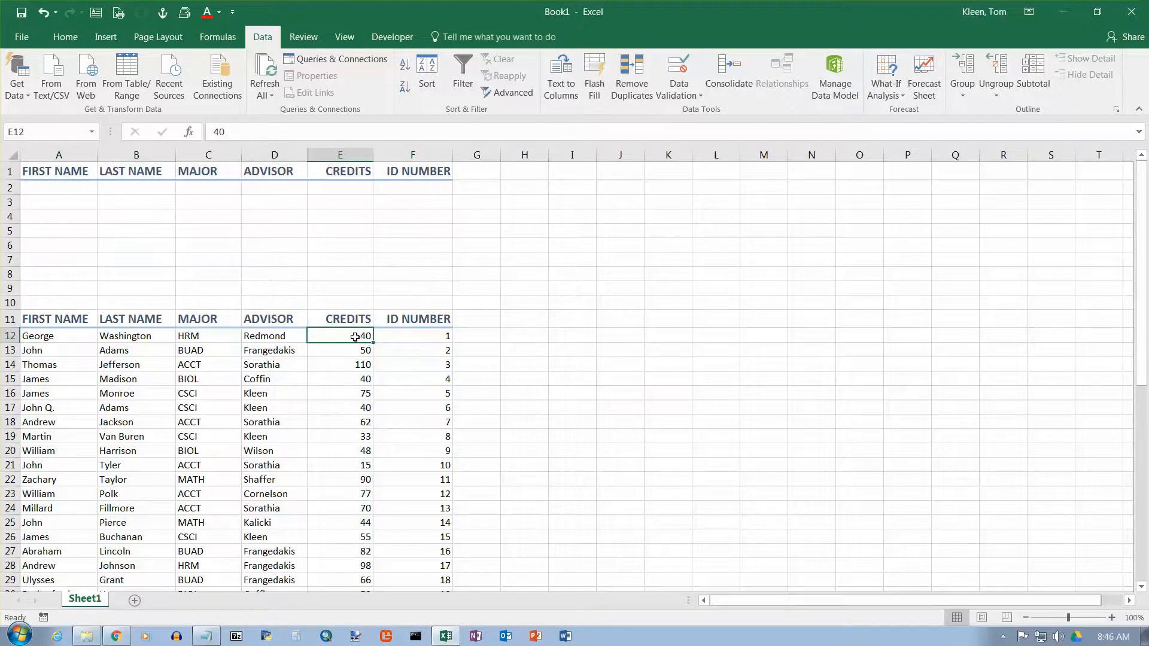
{"action": "left_click", "coordinate": [352, 351]}
{"action": "left_click", "coordinate": [350, 362]}
{"action": "left_click", "coordinate": [347, 380]}
{"action": "left_click", "coordinate": [334, 334]}
Enter the criterion <30 in cell E2 under the CREDITS heading.
{"action": "left_click", "coordinate": [350, 191]}
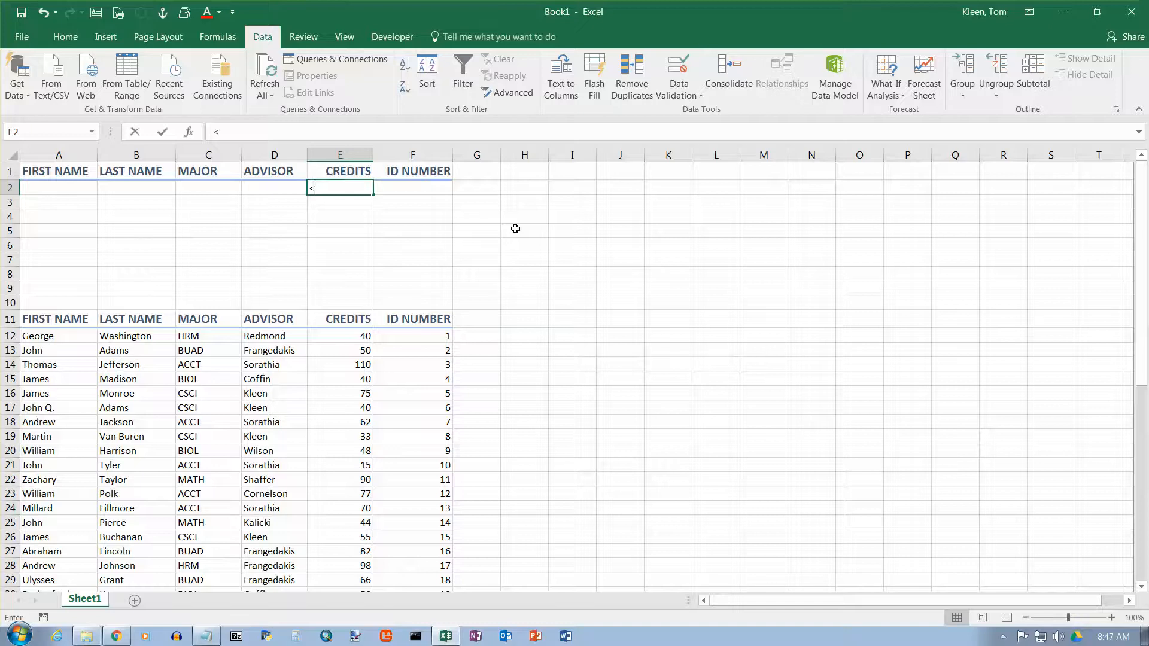
{"action": "type", "text": "<30"}
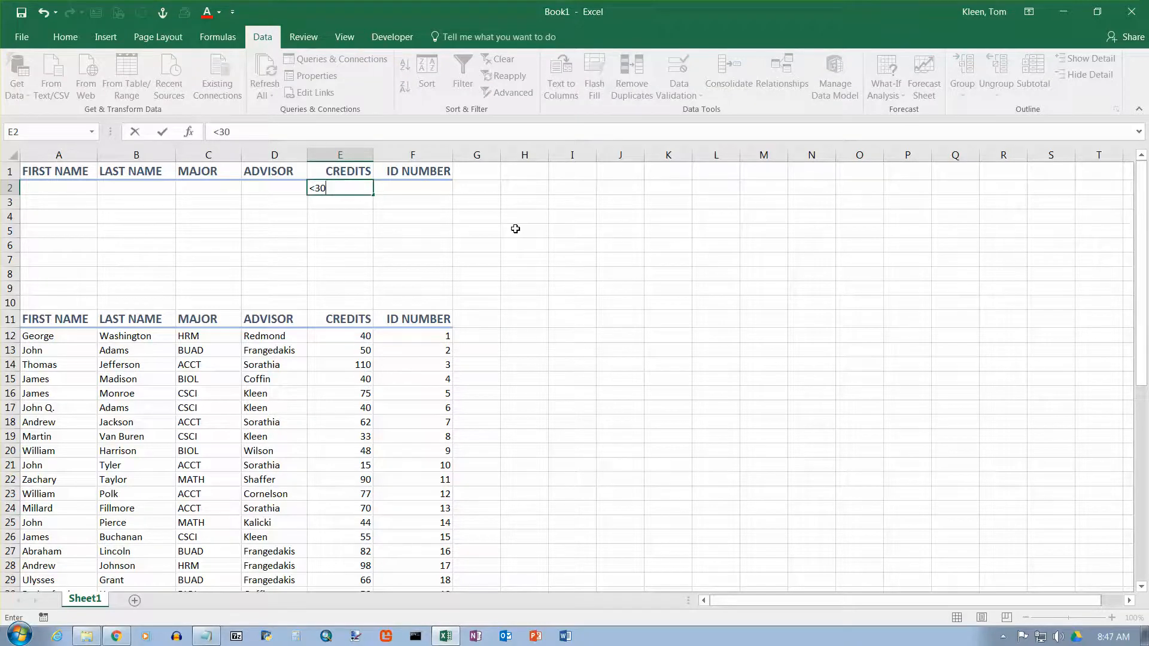
{"action": "key", "text": "Return"}
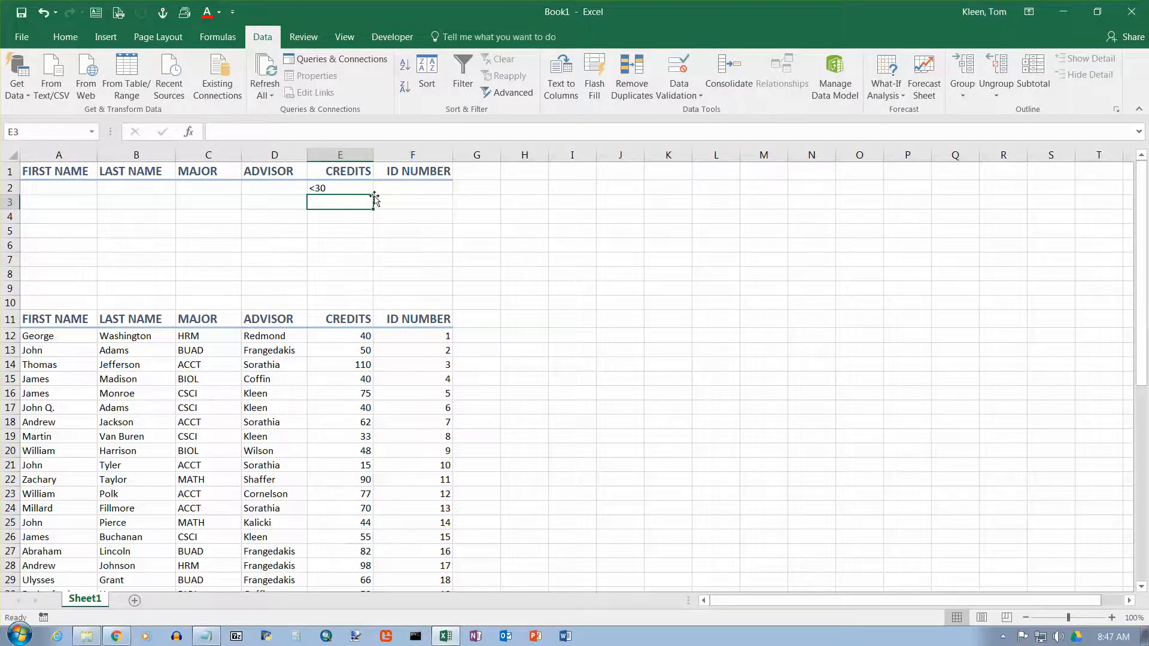
{"action": "left_click", "coordinate": [346, 189]}
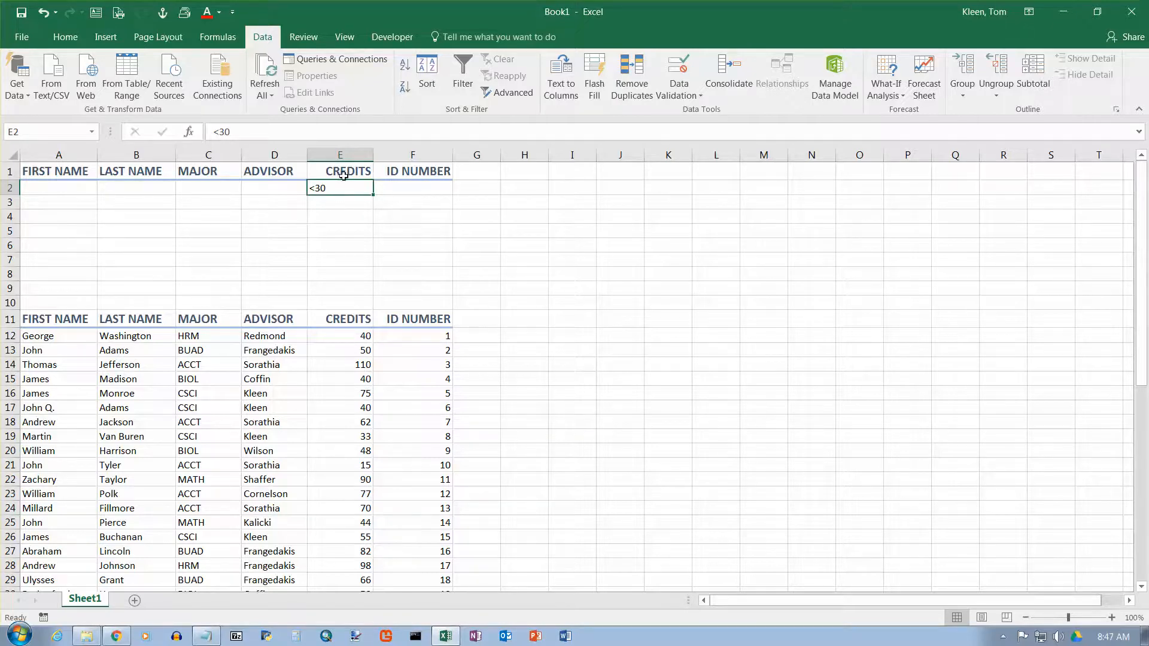
{"action": "left_click", "coordinate": [277, 187]}
{"action": "left_click", "coordinate": [210, 189]}
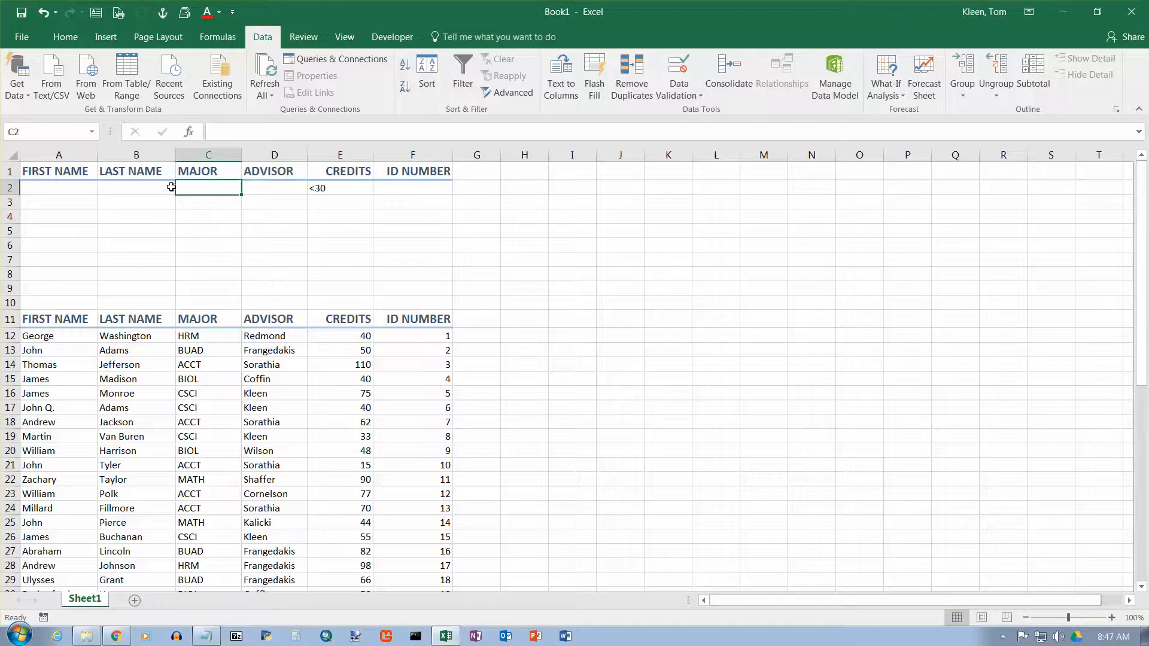
{"action": "left_click", "coordinate": [139, 187]}
{"action": "left_click", "coordinate": [82, 189]}
{"action": "left_click", "coordinate": [336, 187]}
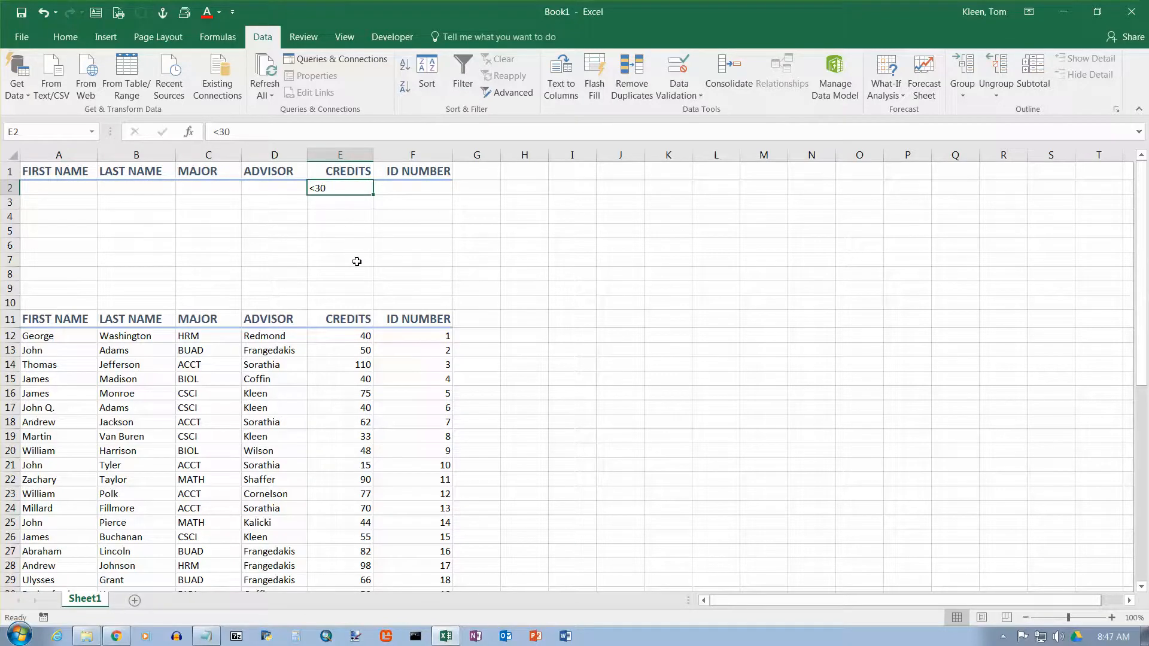
Apply an in-place Advanced Filter to the list A11:F54, using E1:E2 as the criteria range.
{"action": "left_click", "coordinate": [201, 334]}
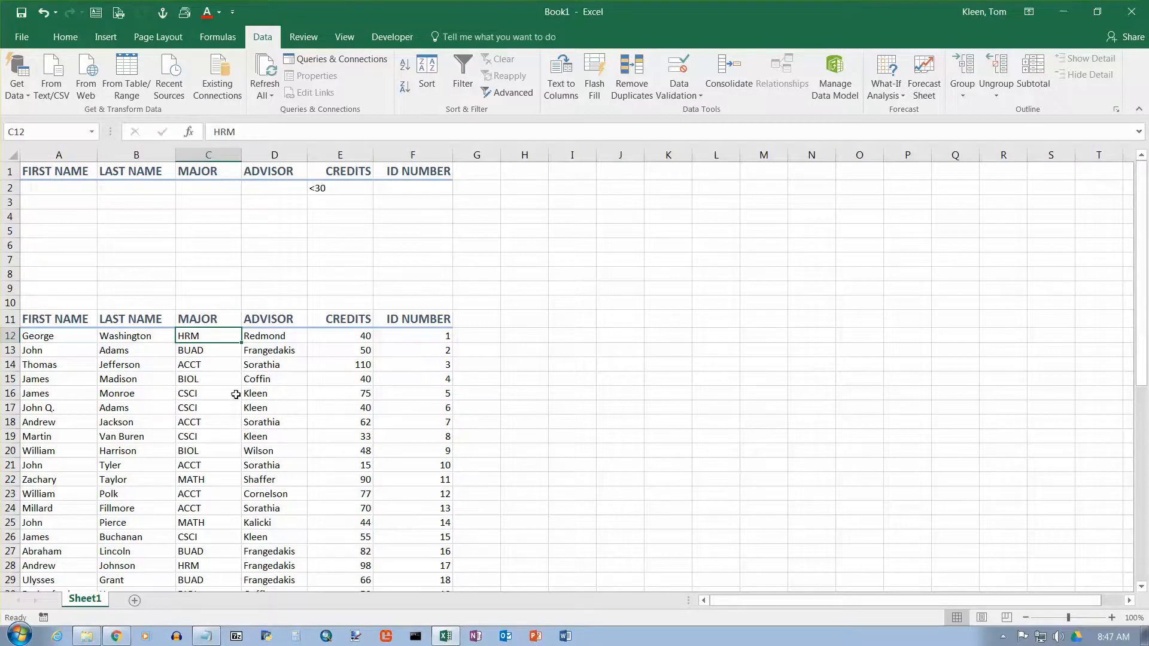
{"action": "left_click", "coordinate": [508, 93]}
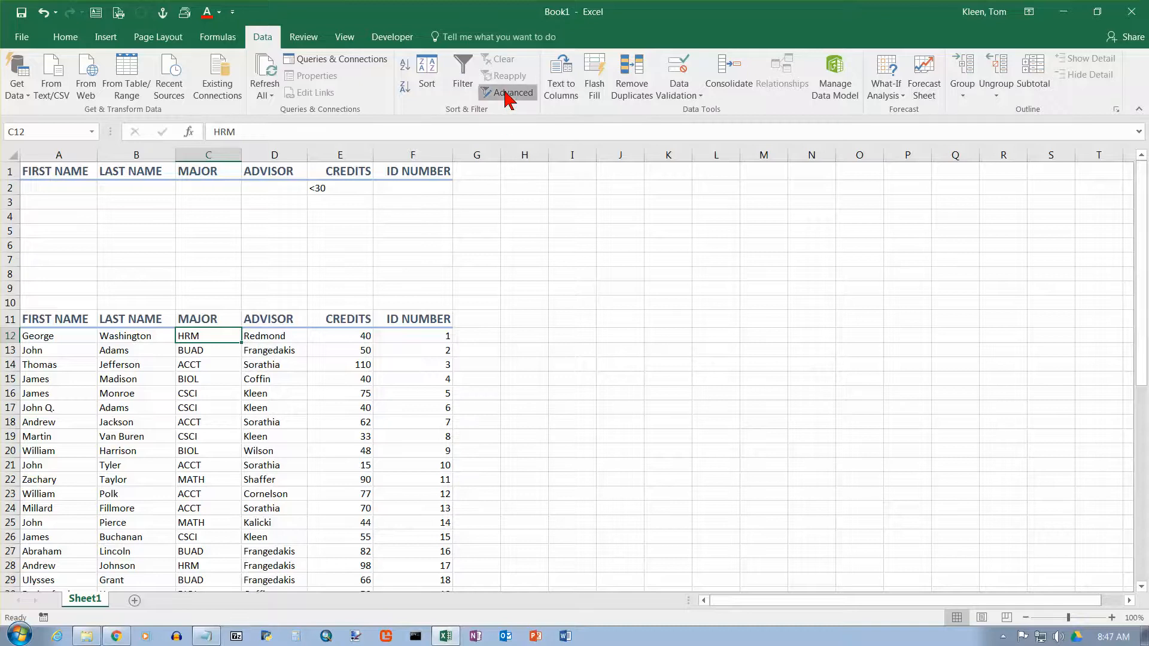
{"action": "left_click_drag", "start_coordinate": [548, 185], "coordinate": [720, 218]}
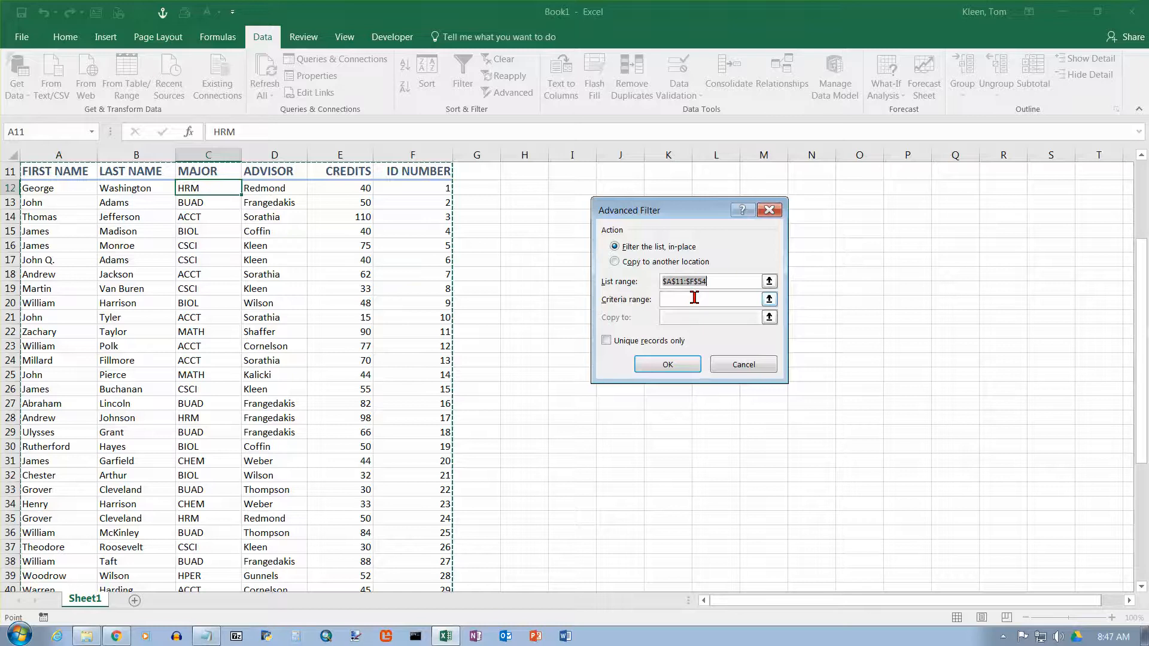
{"action": "scroll", "coordinate": [533, 341], "scroll_direction": "up", "scroll_amount": 4}
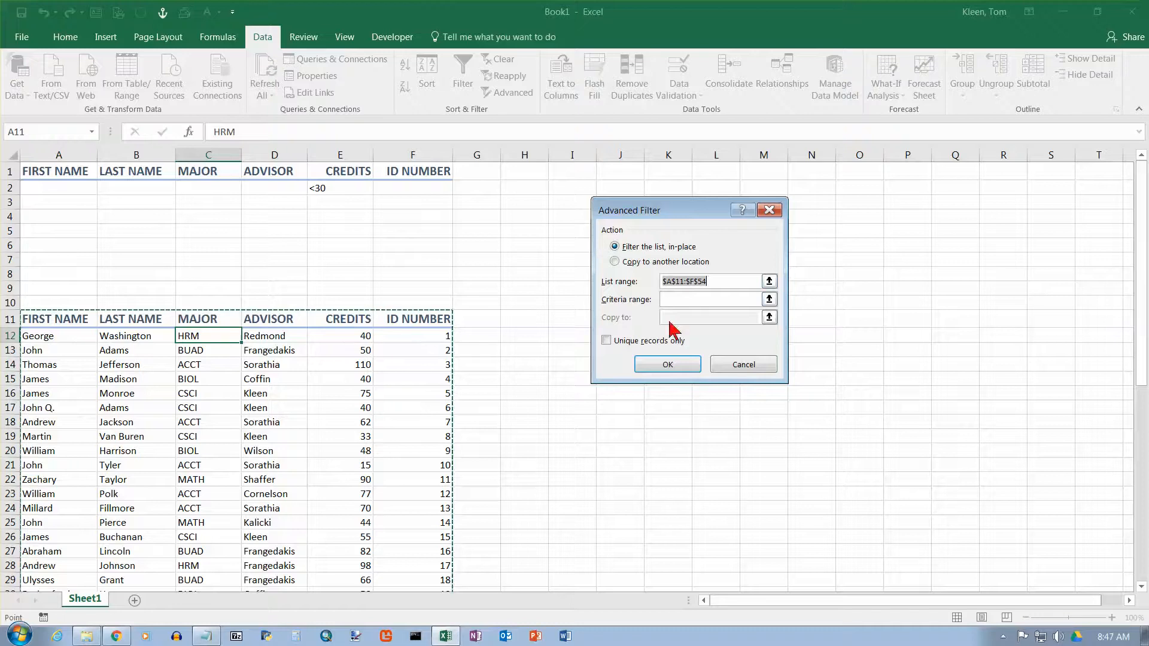
{"action": "left_click", "coordinate": [771, 301]}
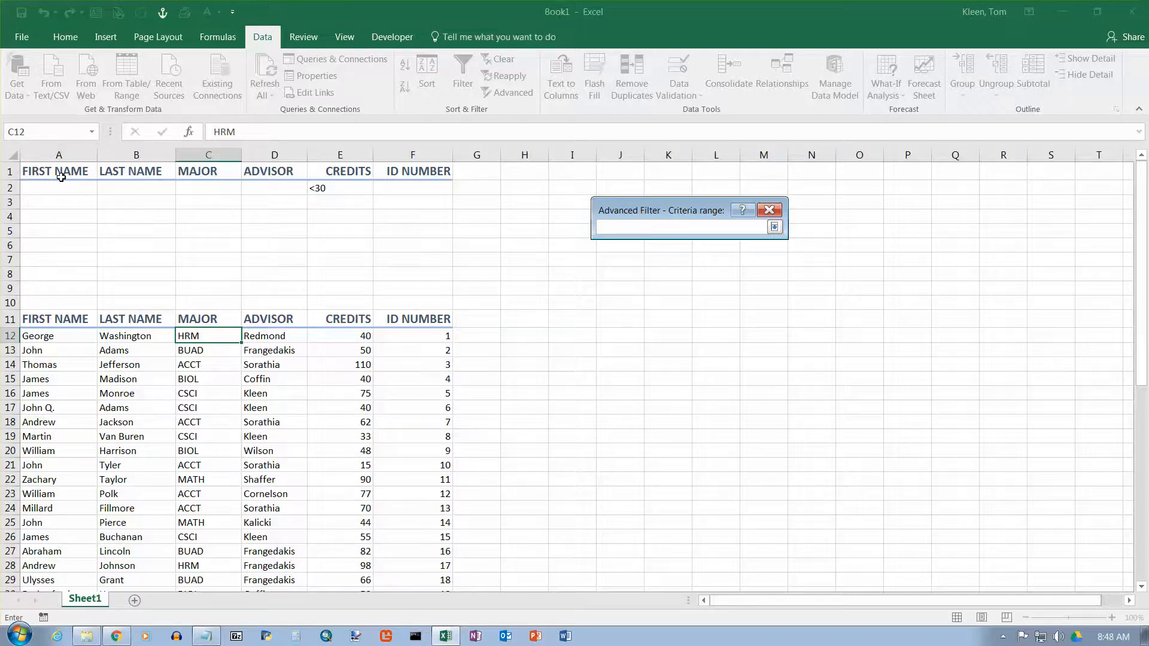
{"action": "left_click_drag", "start_coordinate": [61, 177], "coordinate": [413, 188]}
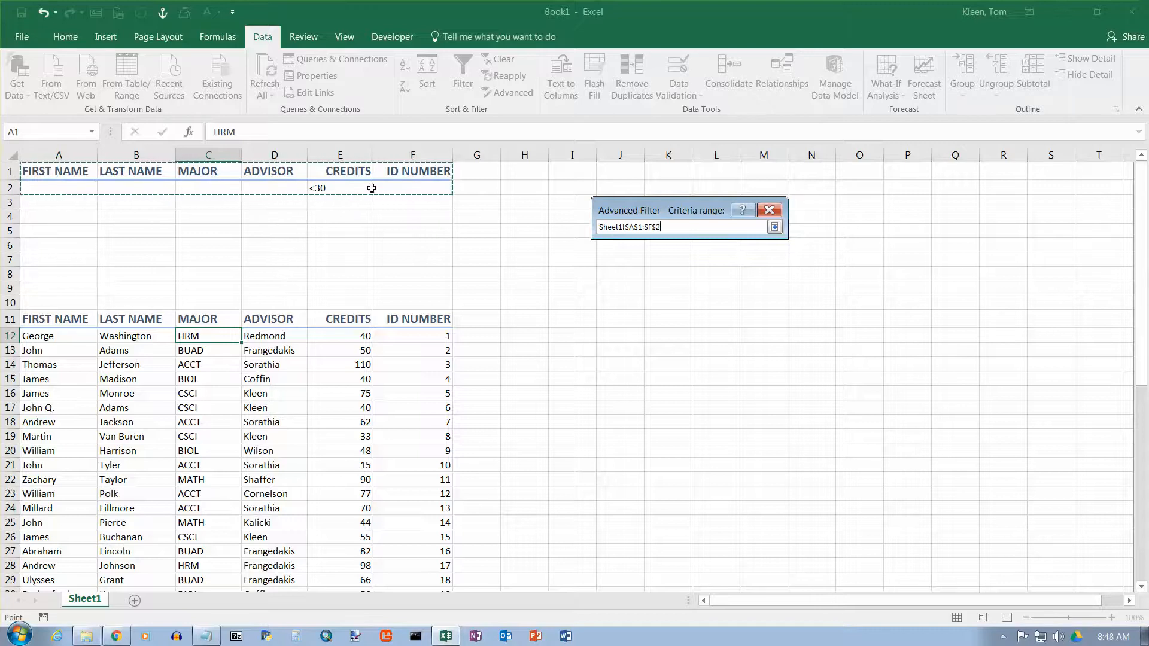
{"action": "left_click", "coordinate": [337, 171]}
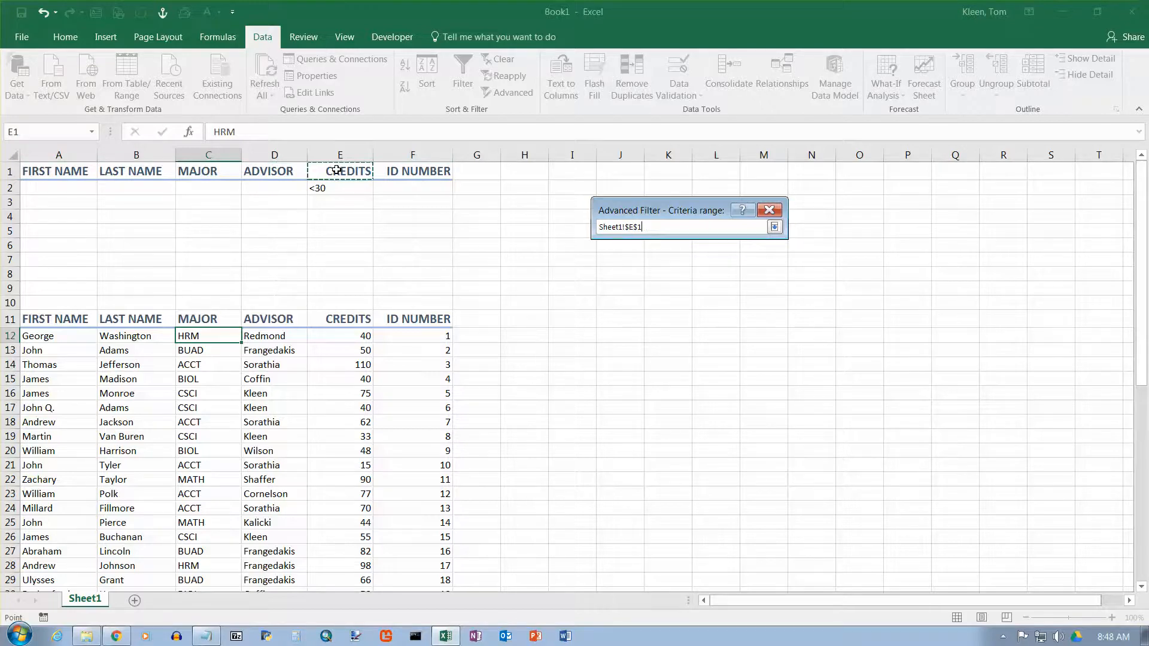
{"action": "left_click_drag", "start_coordinate": [337, 171], "coordinate": [341, 187]}
{"action": "left_click", "coordinate": [774, 227]}
{"action": "left_click", "coordinate": [672, 362]}
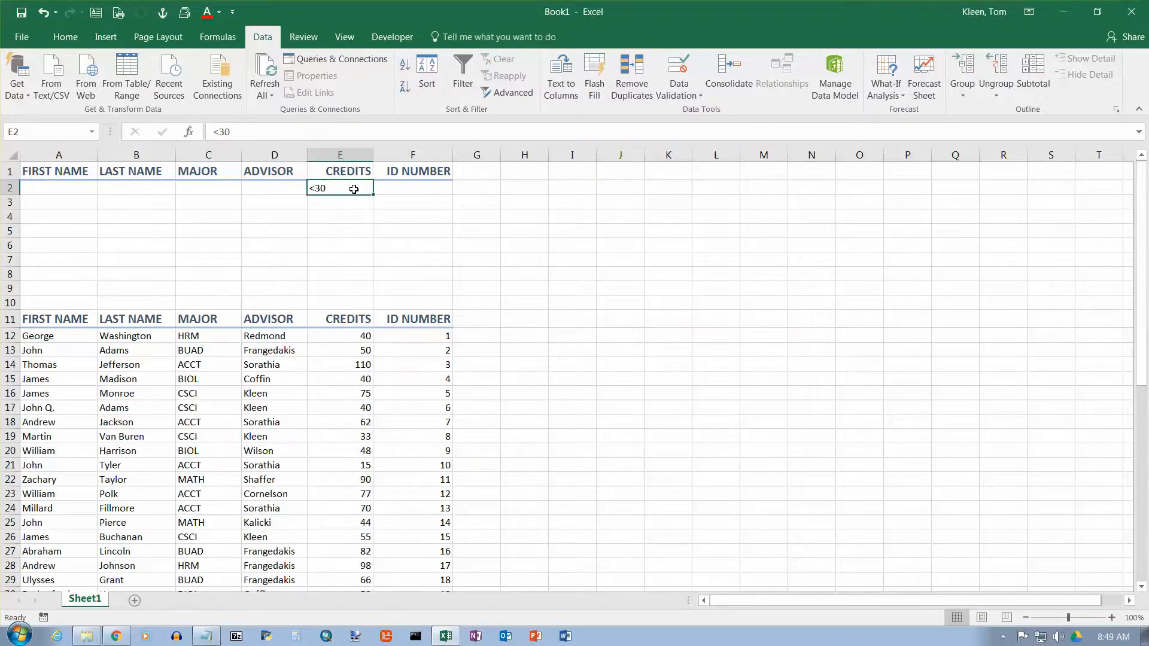
Replace the CREDITS criterion in cell E2 with >=90.
{"action": "key", "text": "Delete"}
{"action": "type", "text": ">=90"}
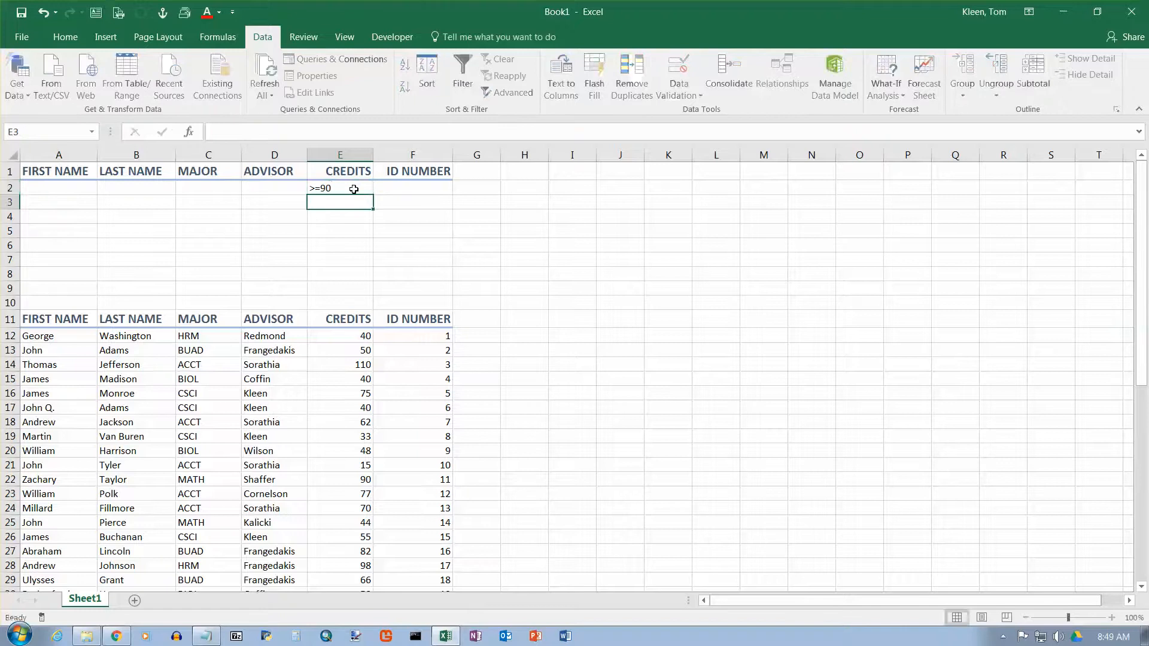
{"action": "key", "text": "Return"}
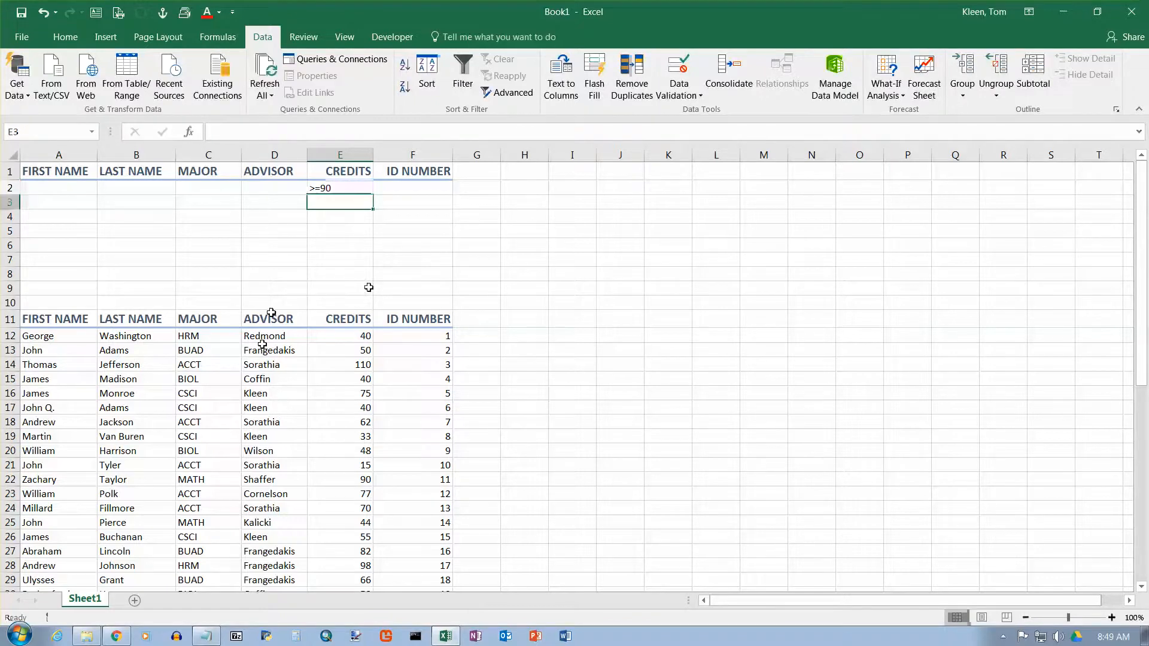
Apply an in-place Advanced Filter to the student list A11:F54 with criteria range E1:E2, and clear the filter after viewing the matches.
{"action": "left_click", "coordinate": [254, 348]}
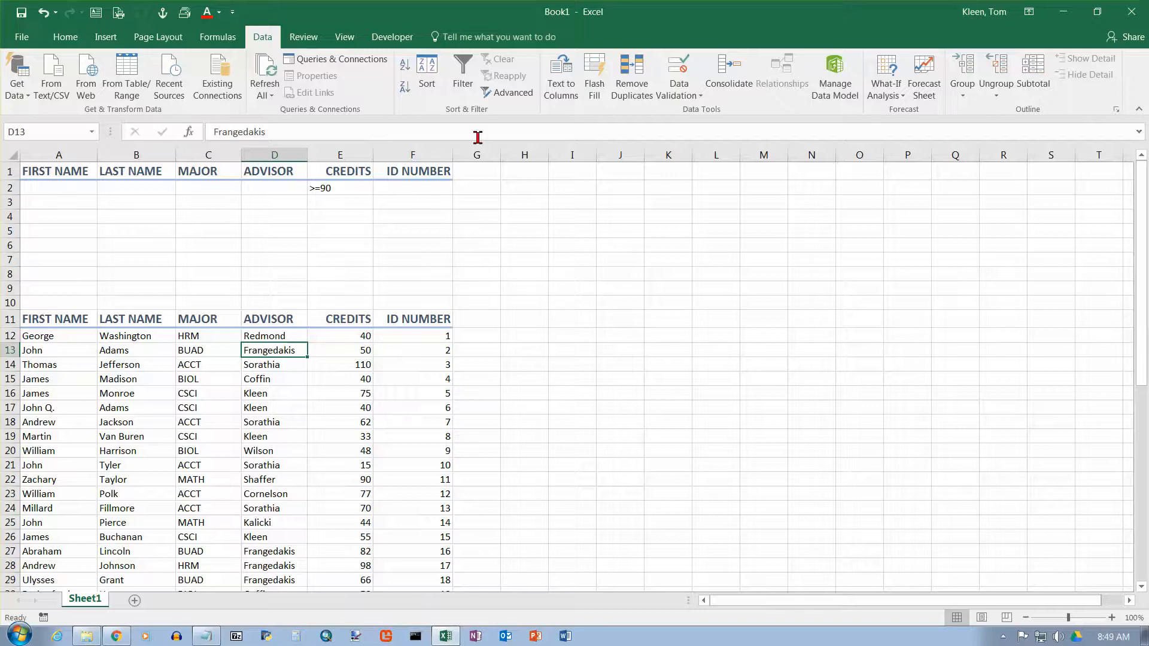
{"action": "key", "text": "alt+a"}
{"action": "key", "text": "q"}
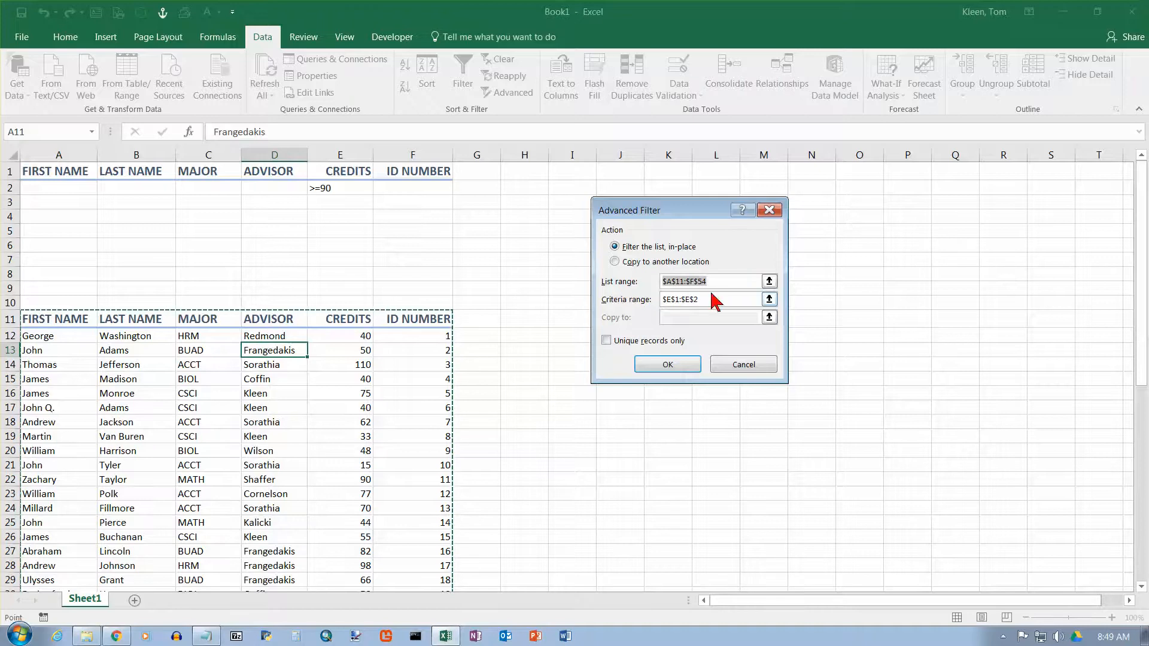
{"action": "left_click", "coordinate": [769, 299]}
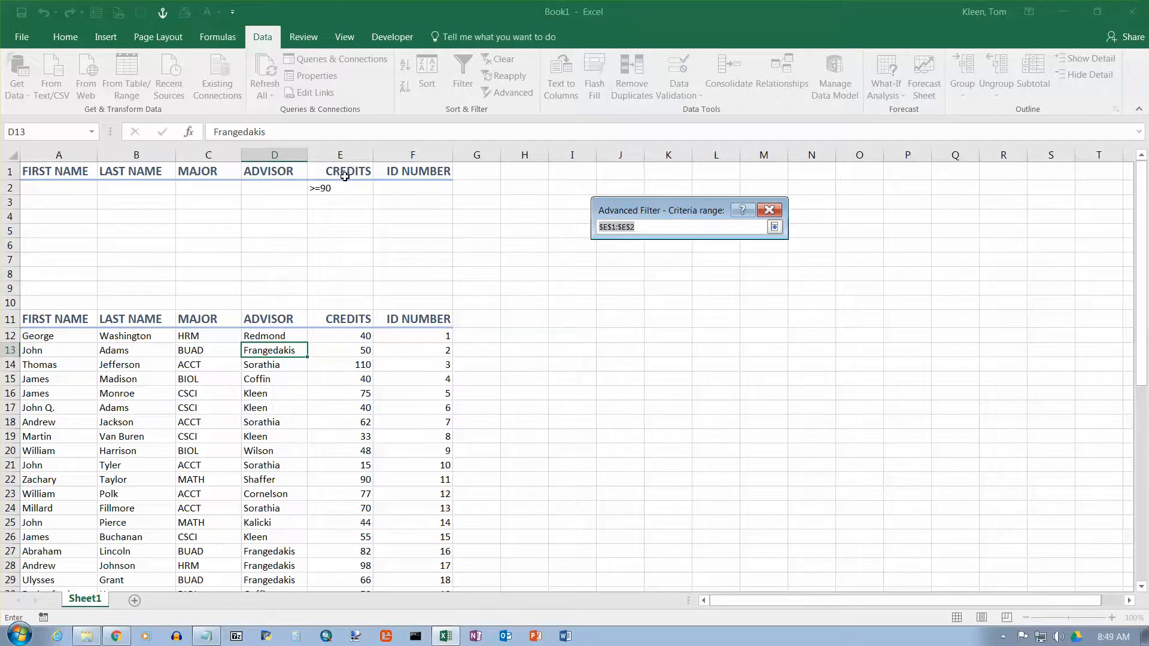
{"action": "left_click_drag", "start_coordinate": [346, 176], "coordinate": [342, 188]}
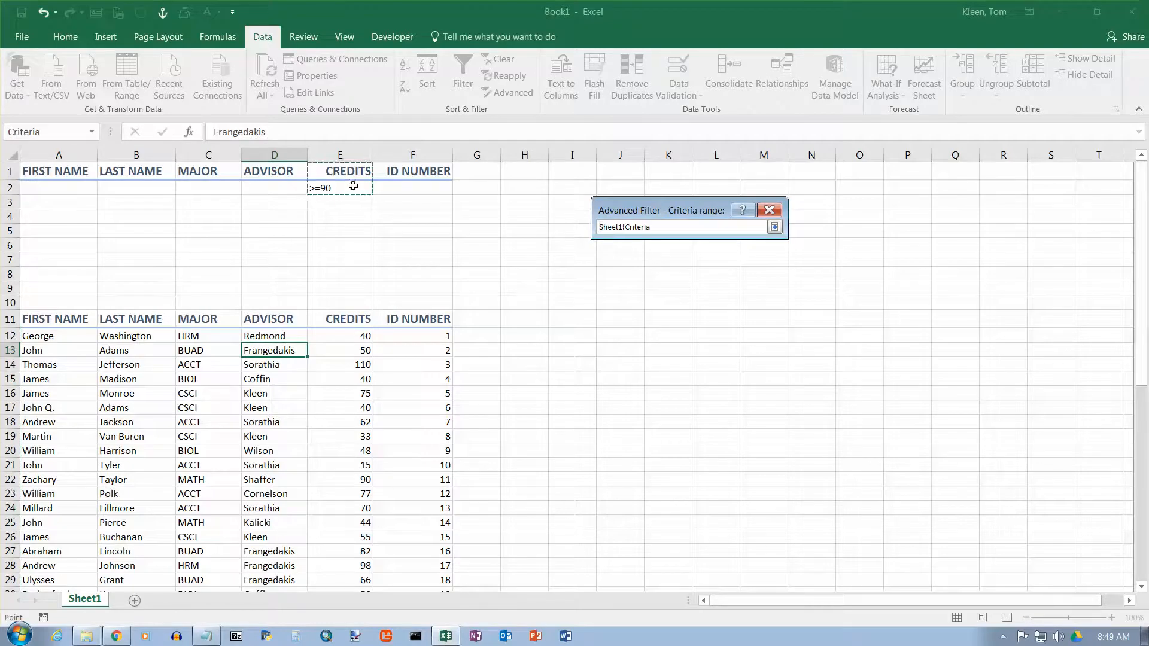
{"action": "left_click", "coordinate": [773, 227]}
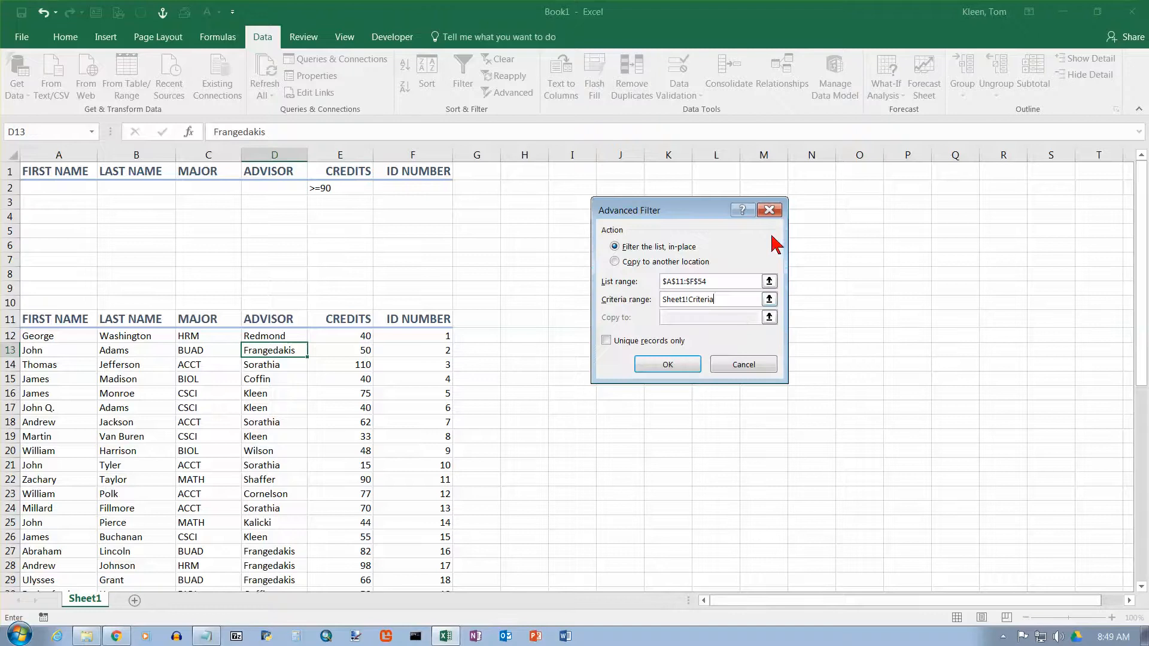
{"action": "left_click", "coordinate": [668, 364]}
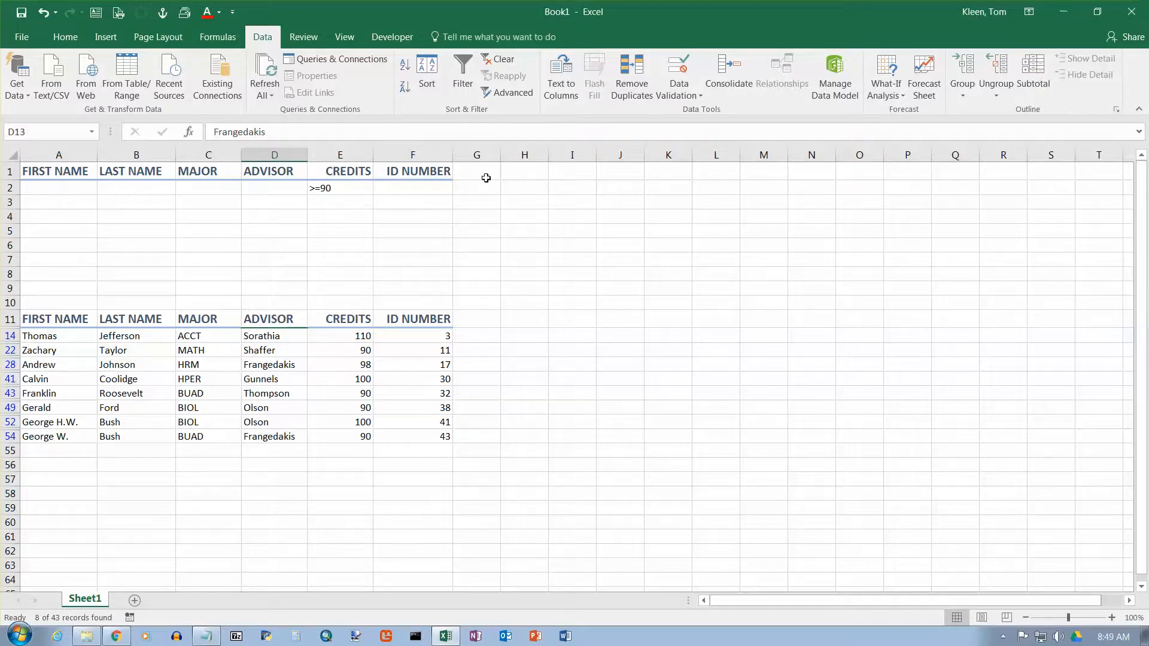
{"action": "left_click", "coordinate": [504, 62]}
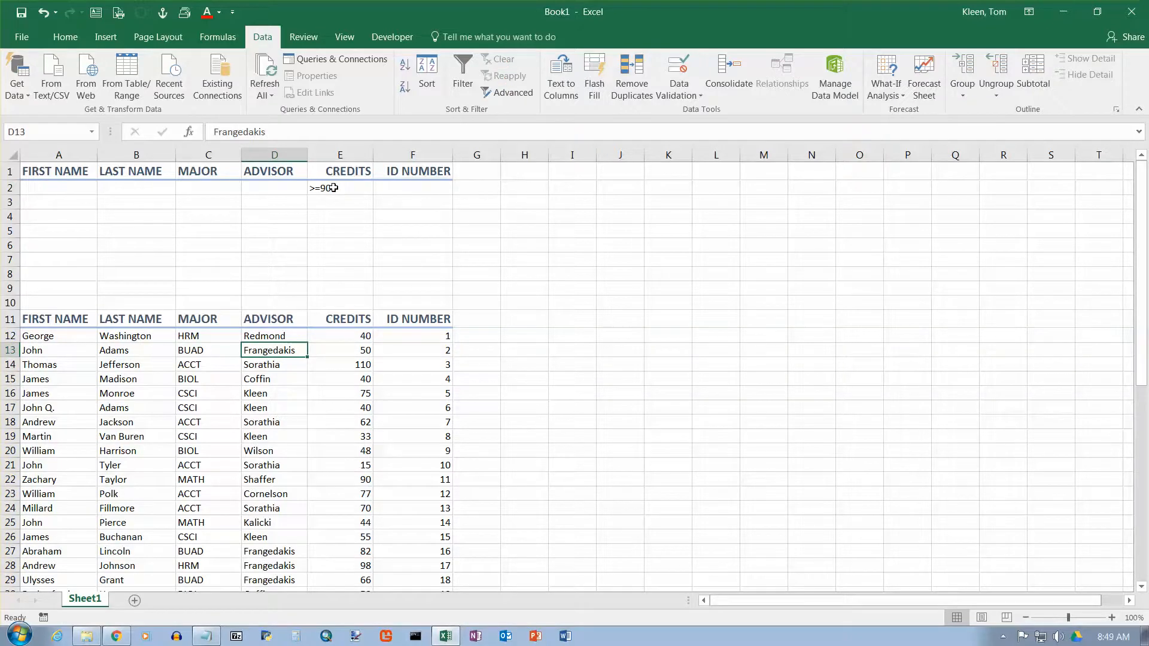
{"action": "left_click", "coordinate": [352, 189]}
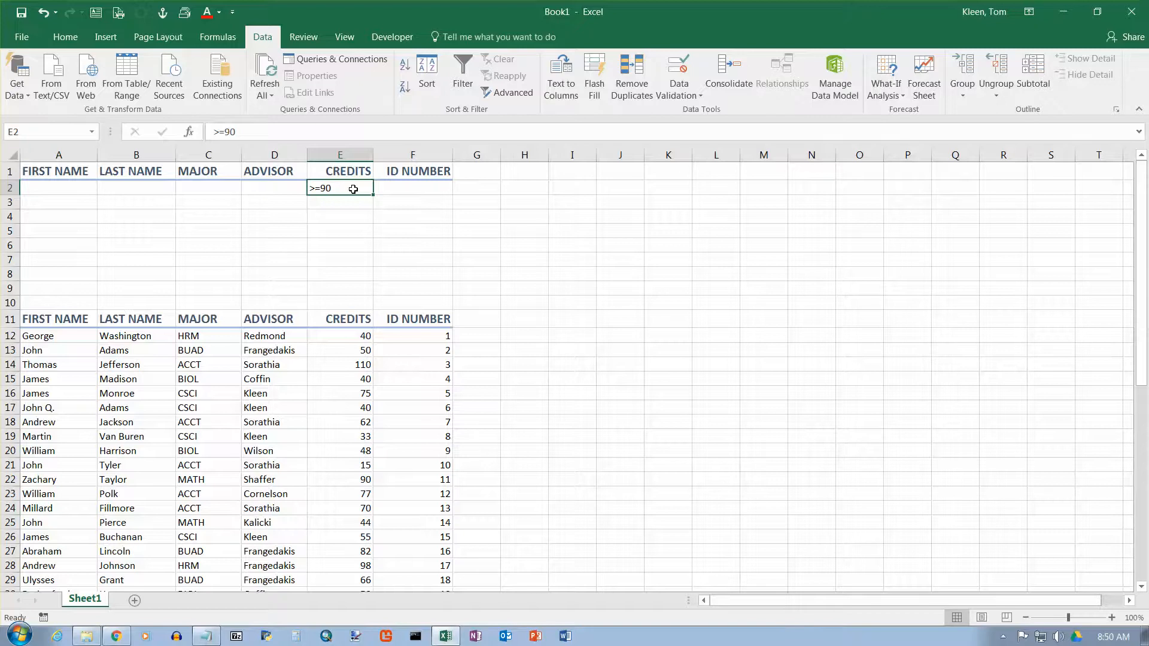
{"action": "type", "text": "<="}
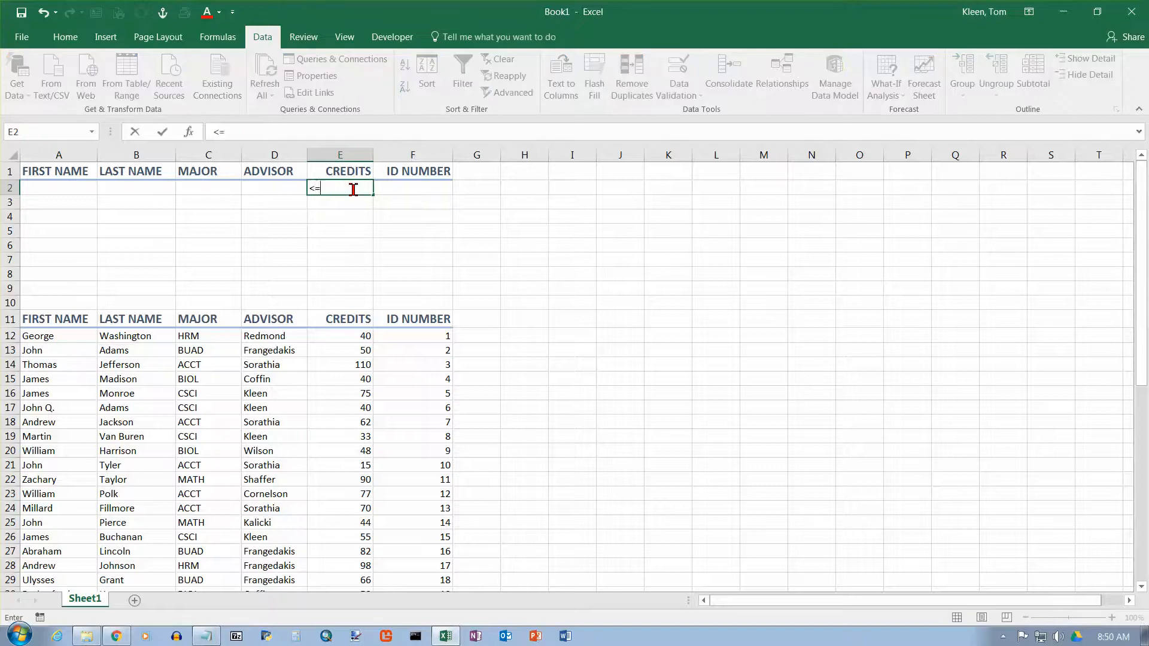
{"action": "key", "text": "BackSpace"}
{"action": "key", "text": "BackSpace"}
{"action": "type", "text": "<>"}
{"action": "key", "text": "Escape"}
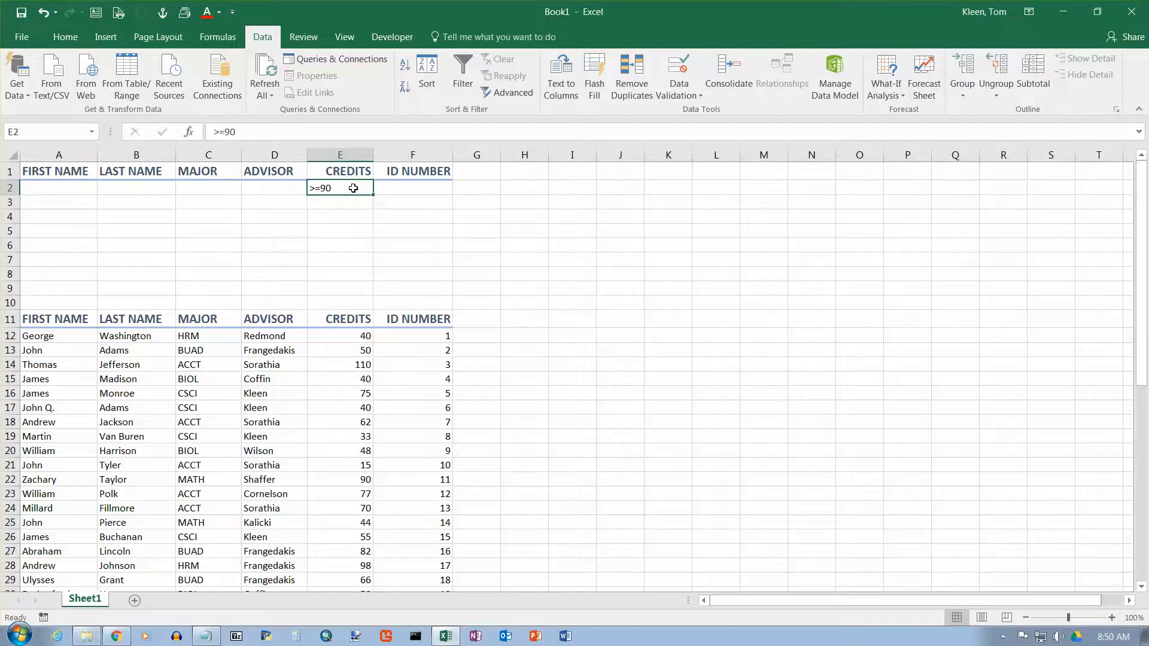
Replace the CREDITS criterion in cell E2 with >=30.
{"action": "key", "text": "BackSpace"}
{"action": "type", "text": ">=30"}
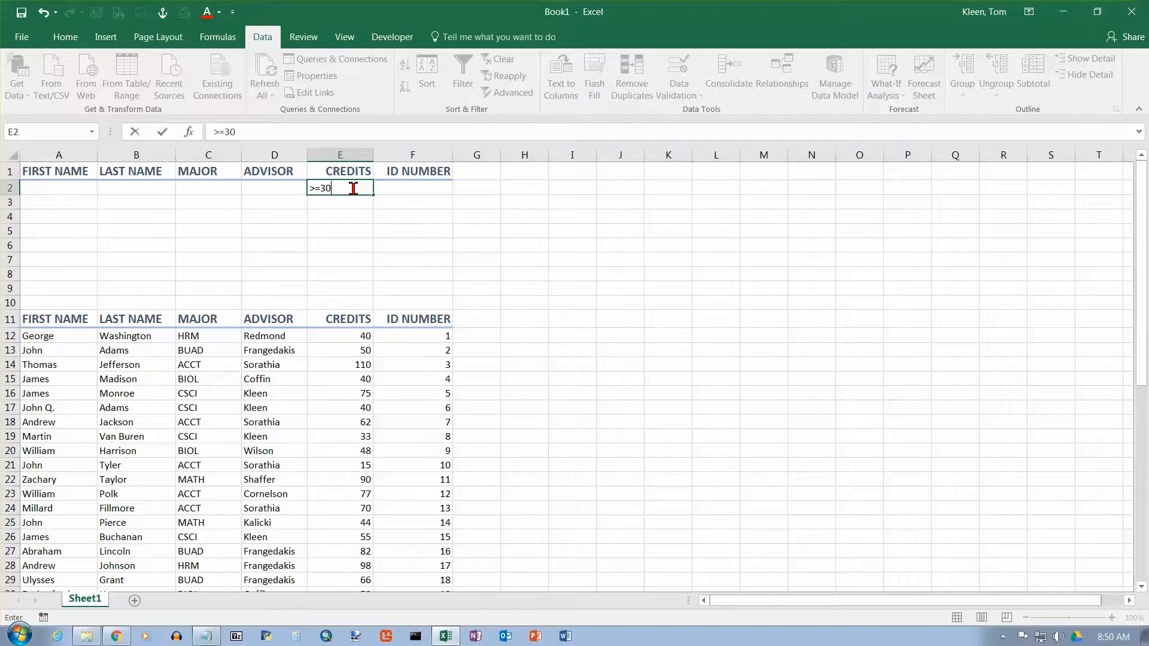
{"action": "left_click", "coordinate": [360, 173]}
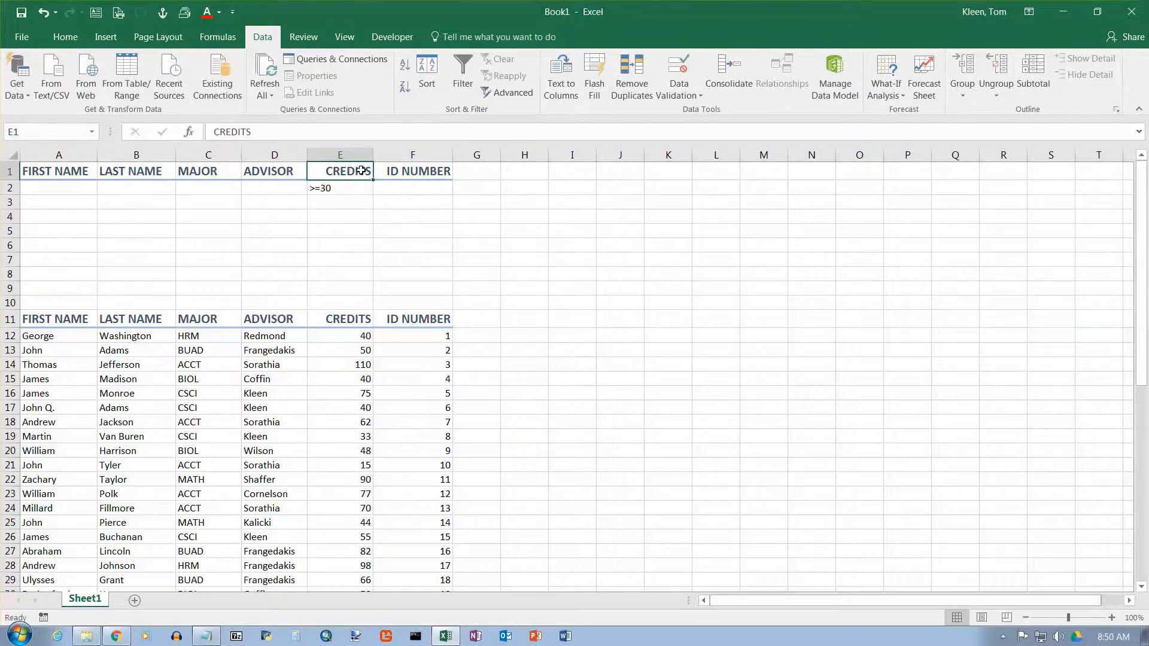
Copy the CREDITS heading from E1 and paste it into G1 as an additional criteria column.
{"action": "right_click", "coordinate": [361, 171]}
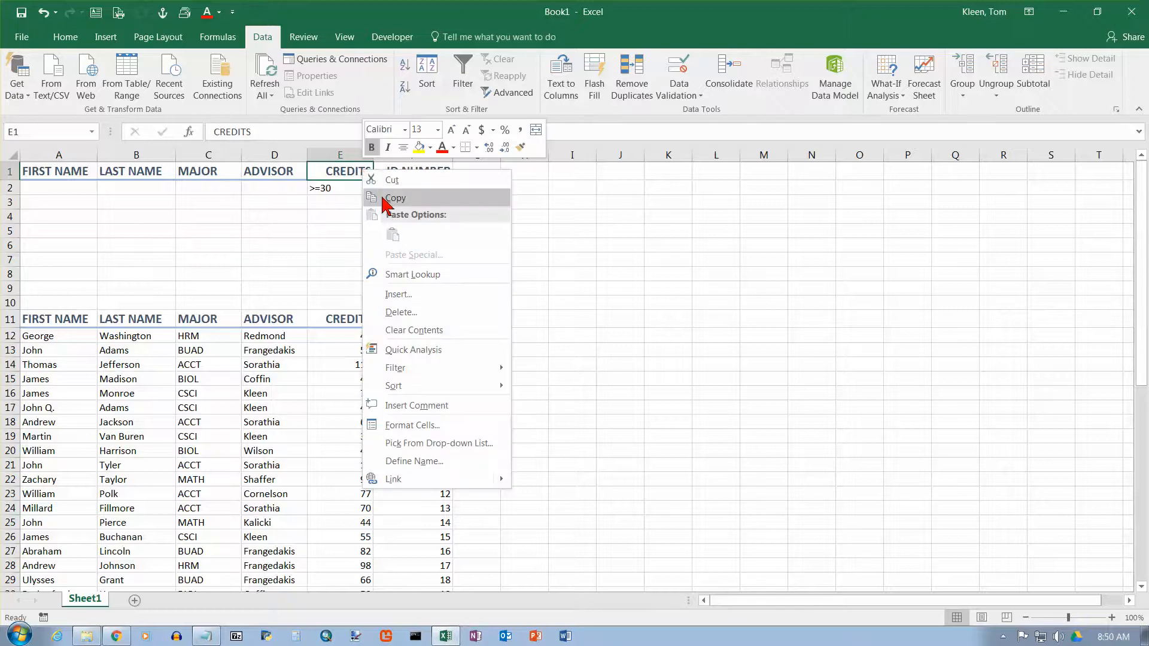
{"action": "left_click", "coordinate": [427, 192]}
{"action": "left_click", "coordinate": [471, 175]}
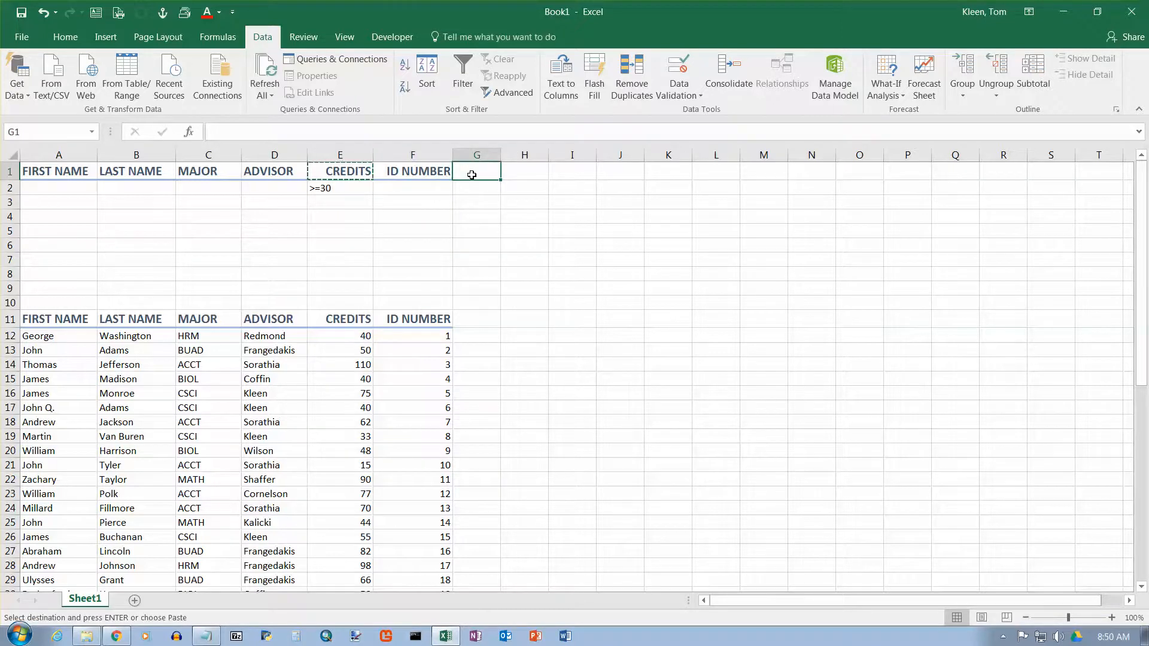
{"action": "right_click", "coordinate": [472, 175]}
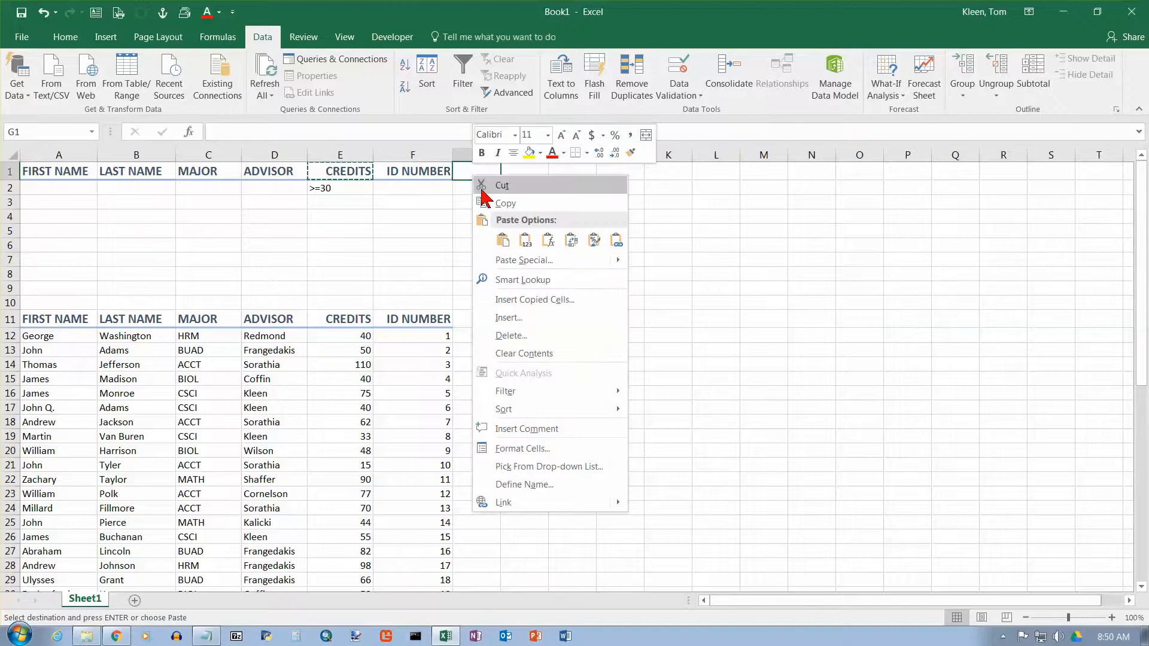
{"action": "left_click", "coordinate": [503, 240]}
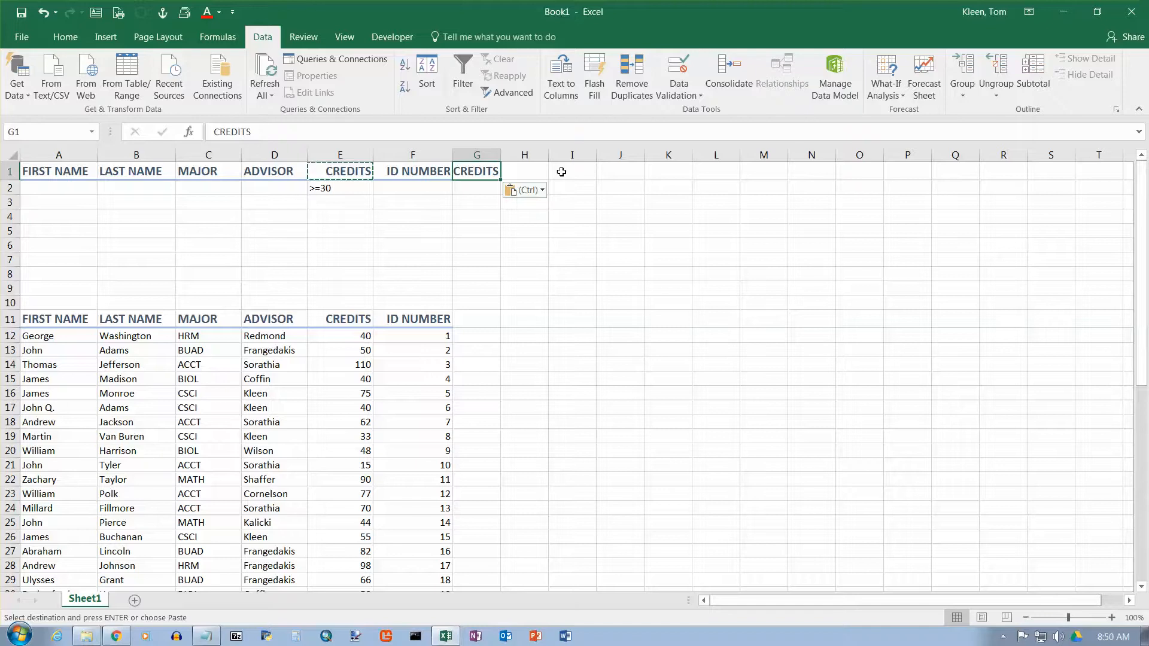
Enter the criterion <60 in cell G2 under the second CREDITS heading.
{"action": "left_click", "coordinate": [481, 190]}
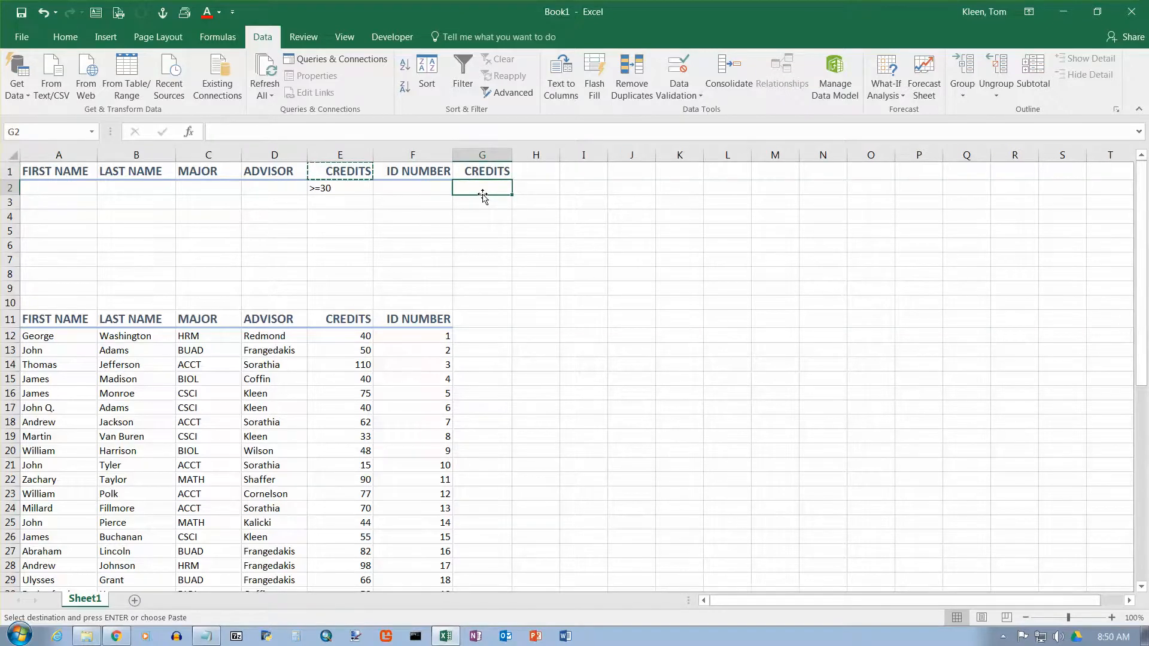
{"action": "type", "text": "<60"}
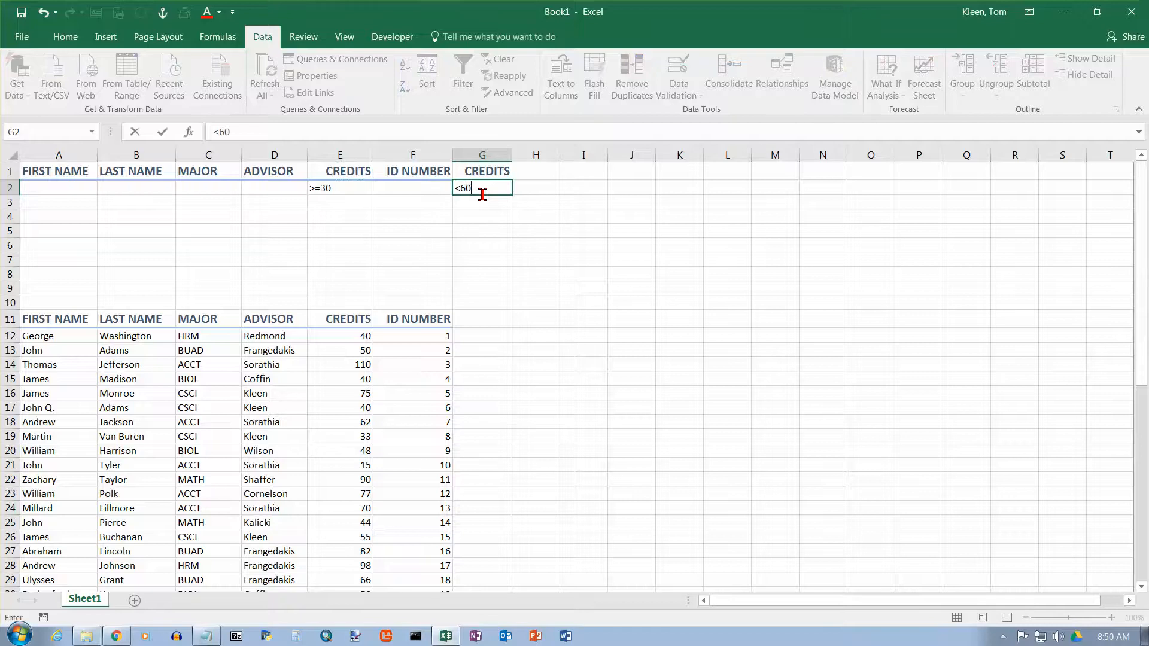
{"action": "key", "text": "Return"}
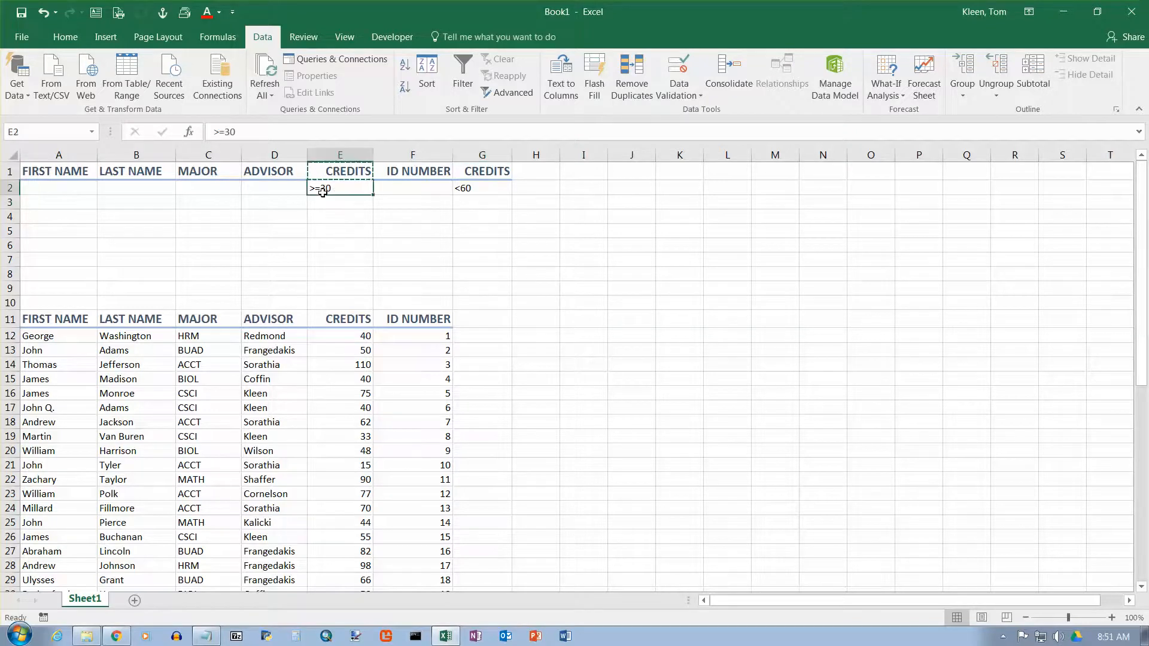
{"action": "left_click", "coordinate": [463, 188]}
{"action": "left_click", "coordinate": [330, 187]}
{"action": "left_click", "coordinate": [475, 190]}
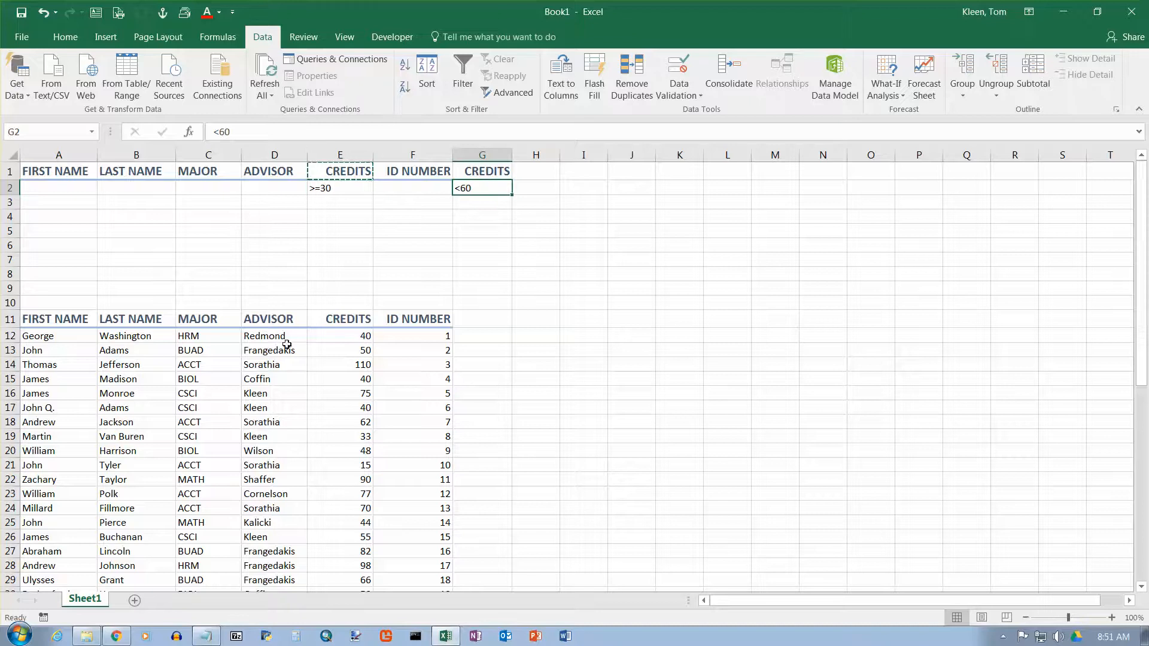
Filter the list A11:F54 in place with Advanced Filter, using E1:G2 as the criteria range.
{"action": "left_click", "coordinate": [264, 364]}
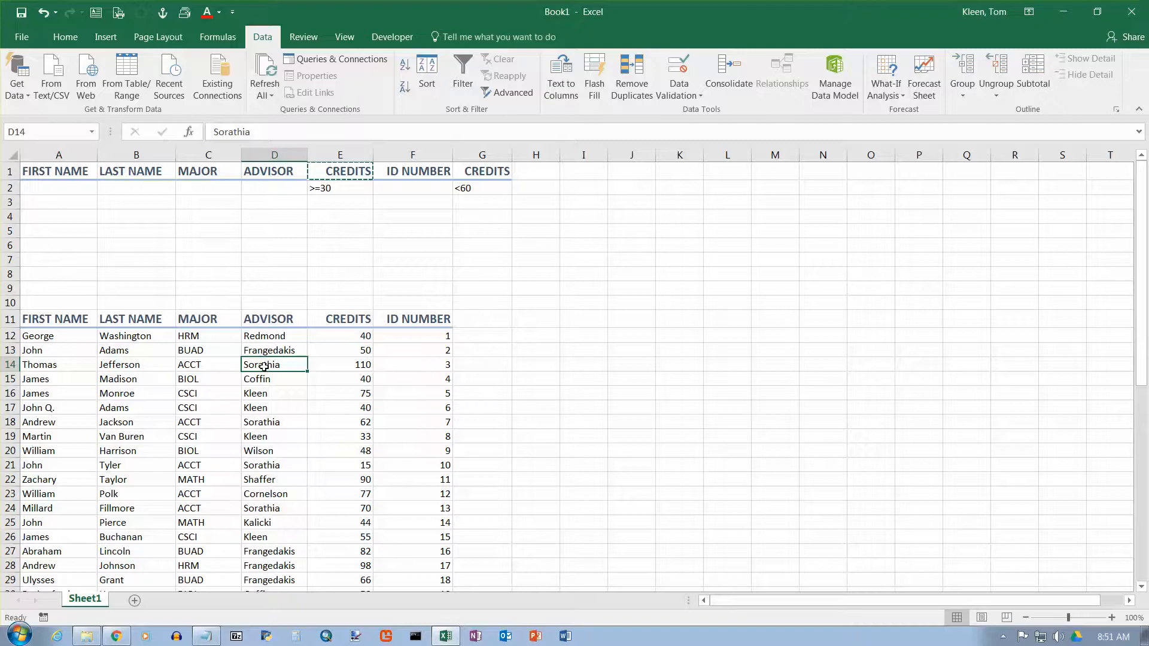
{"action": "key", "text": "alt+a"}
{"action": "key", "text": "q"}
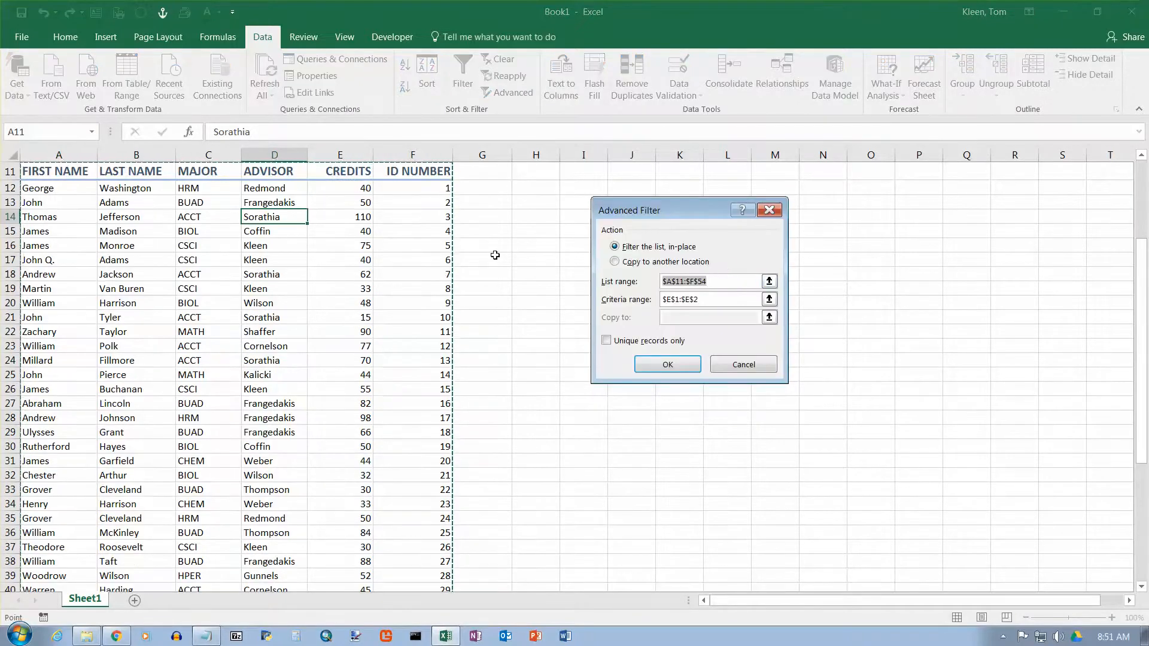
{"action": "scroll", "coordinate": [491, 252], "scroll_direction": "up", "scroll_amount": 4}
{"action": "left_click", "coordinate": [768, 299]}
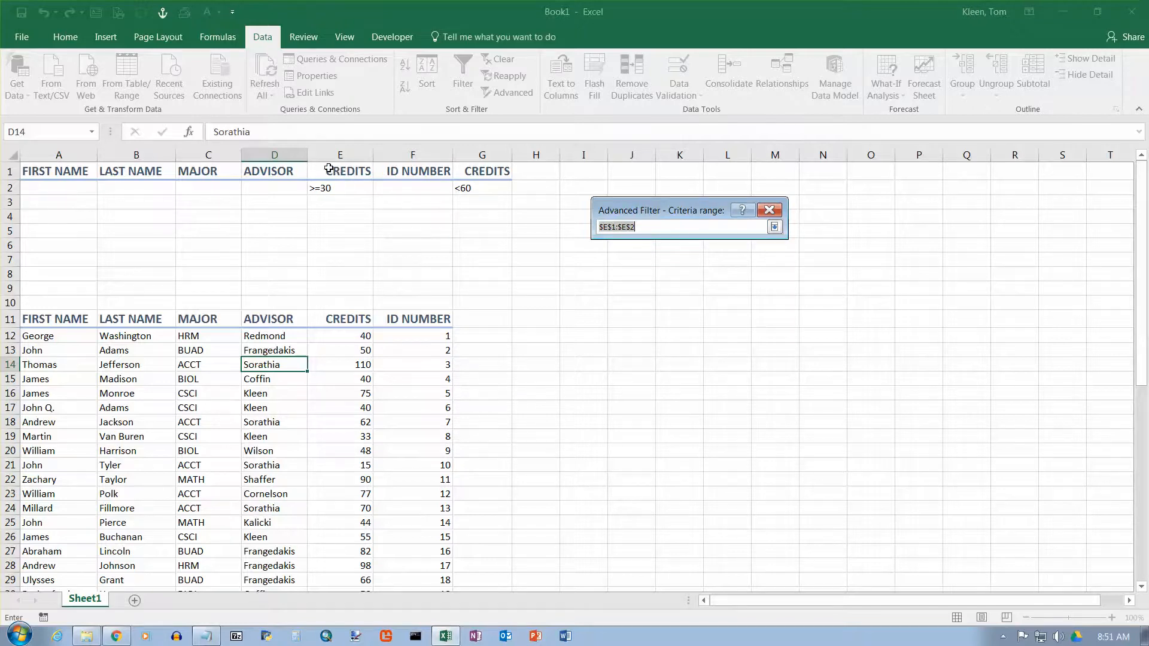
{"action": "left_click_drag", "start_coordinate": [329, 169], "coordinate": [481, 188]}
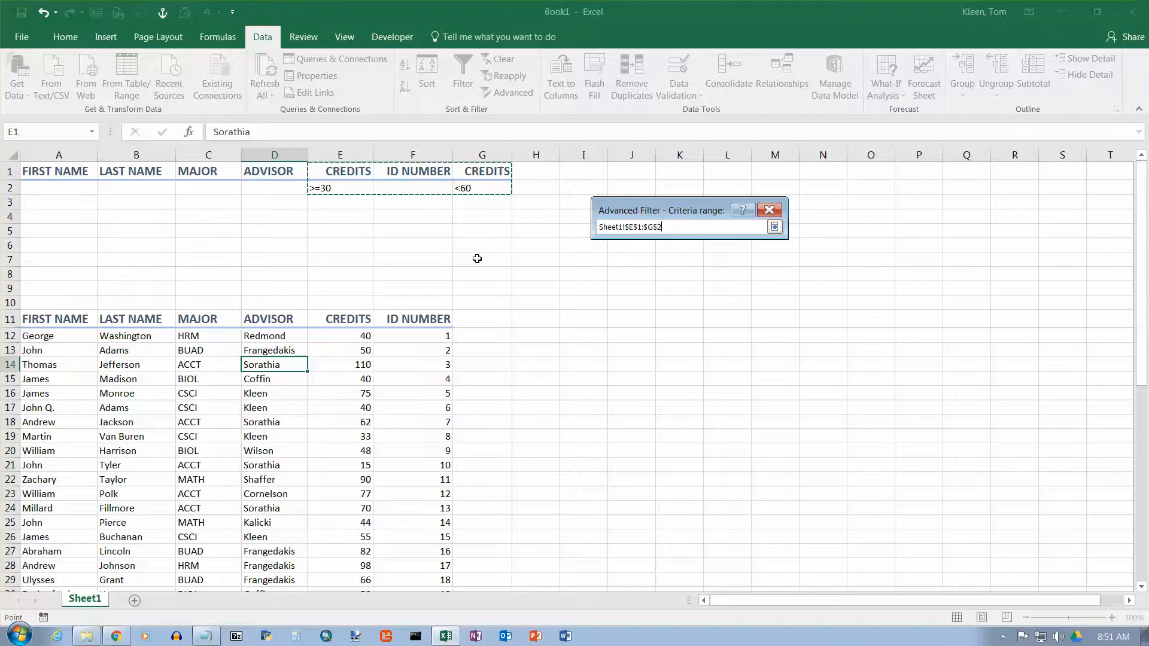
{"action": "key", "text": "Return"}
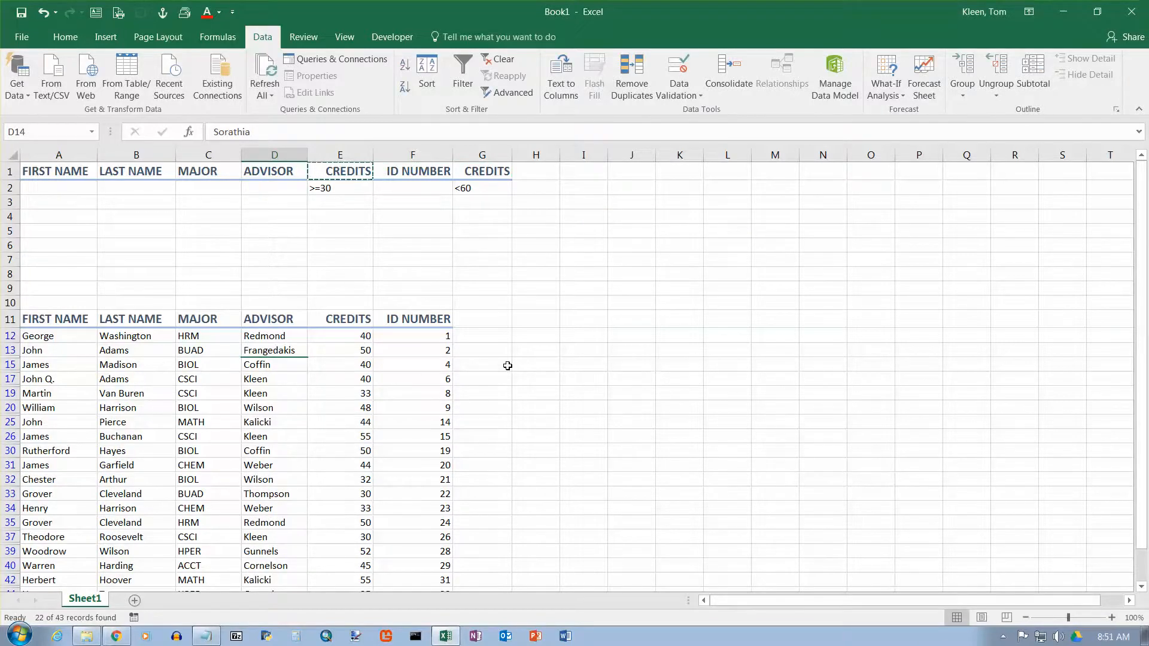
Look through the filtered student rows and clear the filter to restore the full list.
{"action": "scroll", "coordinate": [507, 365], "scroll_direction": "down", "scroll_amount": 2}
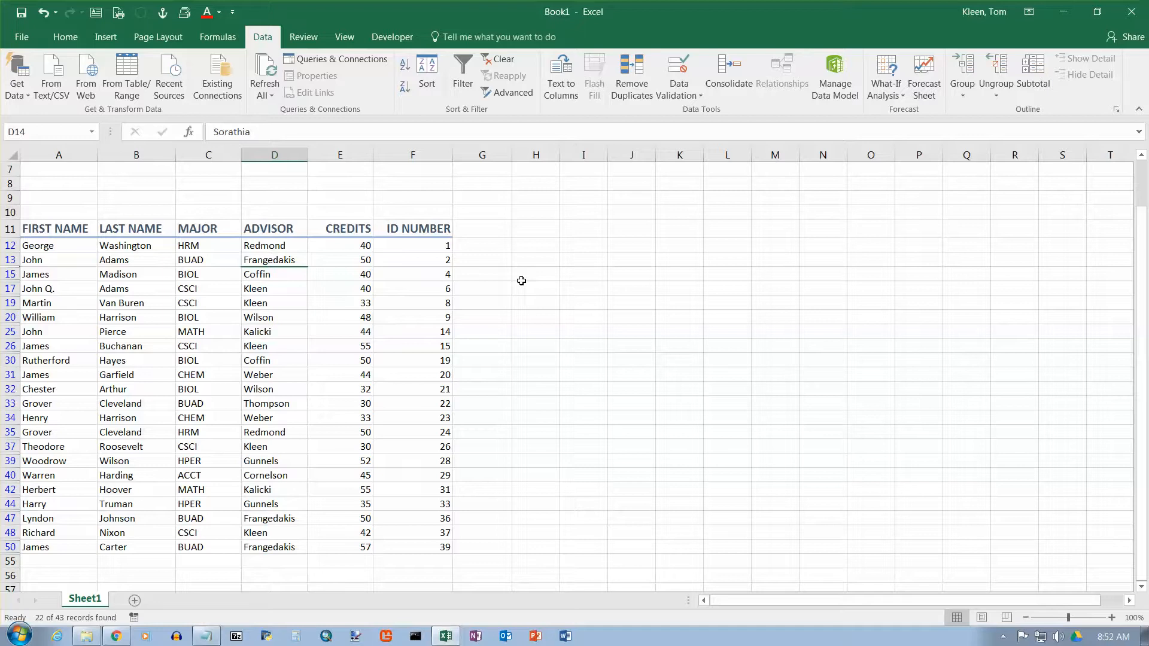
{"action": "scroll", "coordinate": [525, 267], "scroll_direction": "up", "scroll_amount": 2}
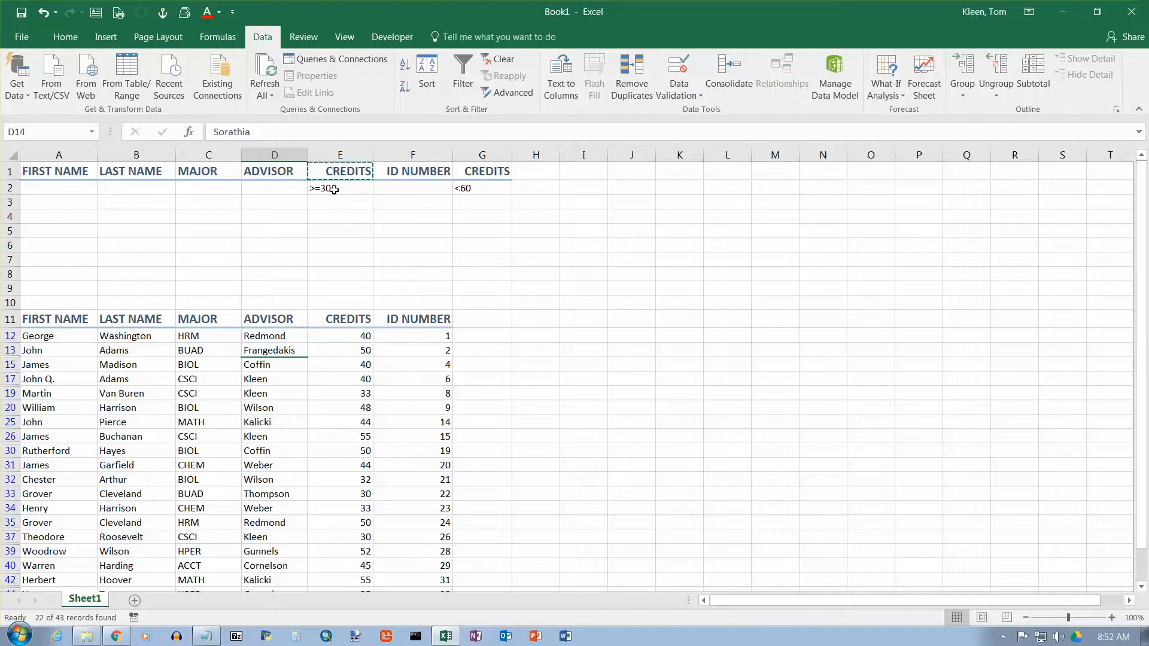
{"action": "left_click", "coordinate": [498, 58]}
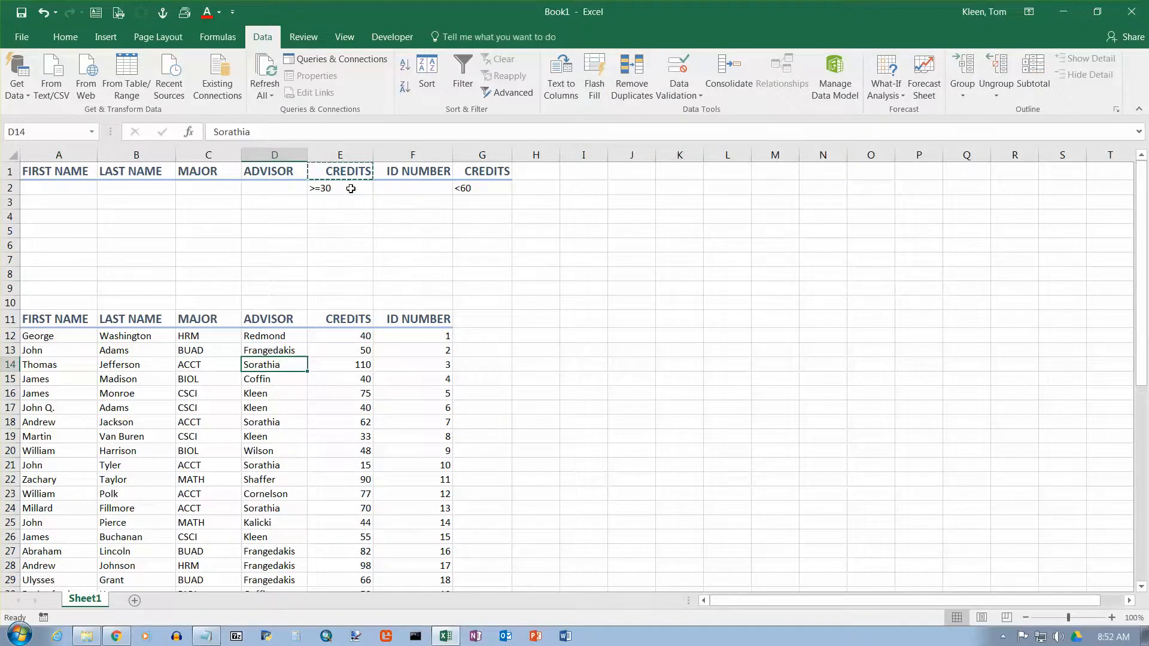
Cancel the pending copy selection and enter BUAD in cell C2 under the MAJOR criteria heading.
{"action": "left_click", "coordinate": [346, 170]}
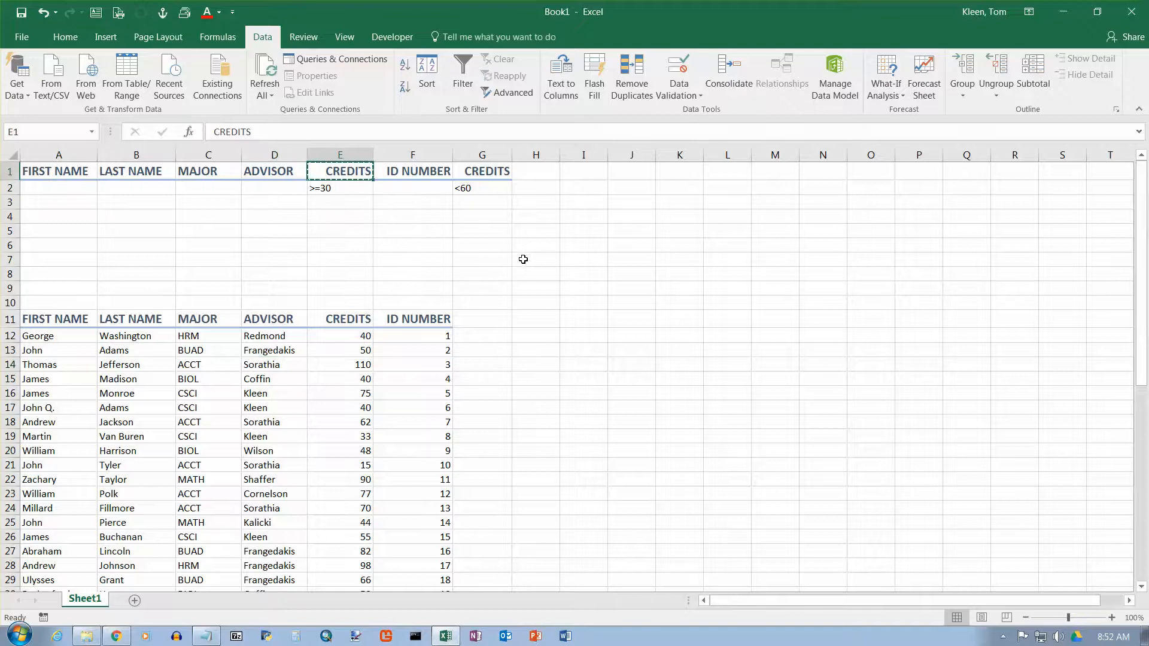
{"action": "key", "text": "Escape"}
{"action": "left_click", "coordinate": [222, 190]}
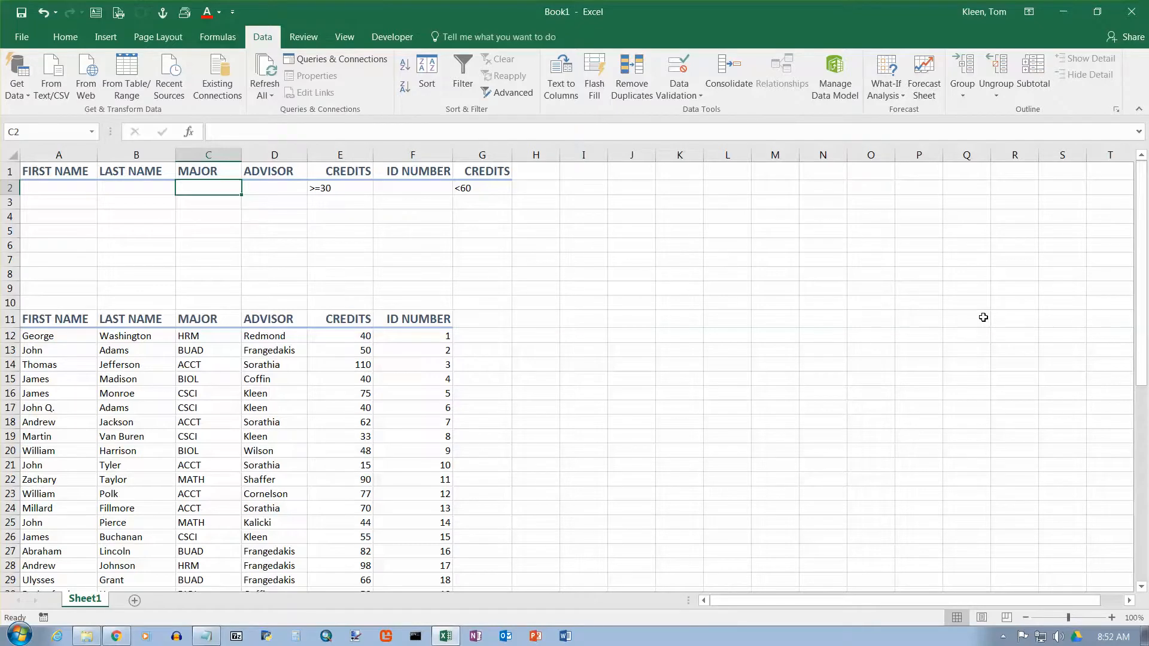
{"action": "type", "text": "BUAD"}
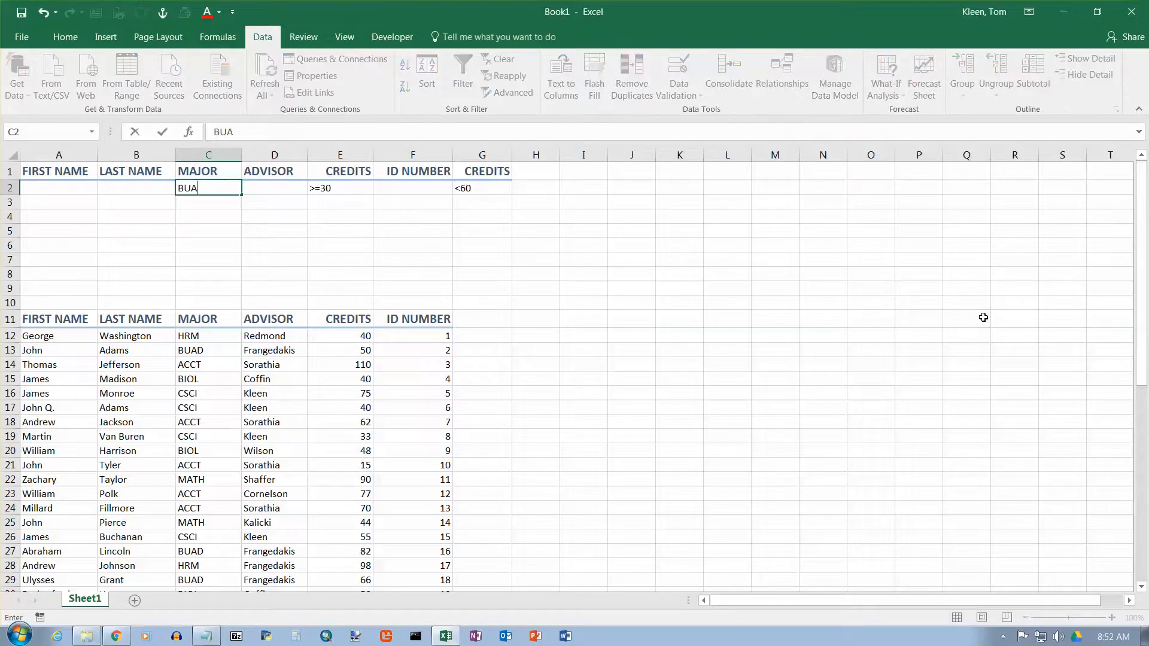
{"action": "key", "text": "Return"}
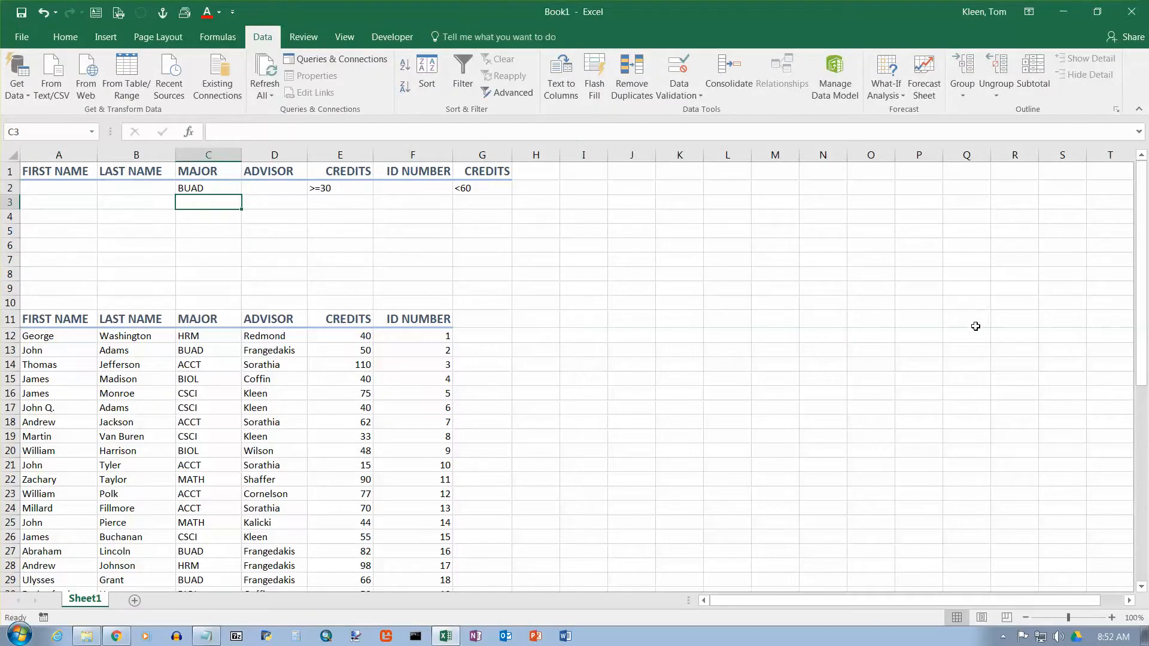
{"action": "left_click", "coordinate": [37, 189]}
{"action": "left_click_drag", "start_coordinate": [36, 189], "coordinate": [481, 190]}
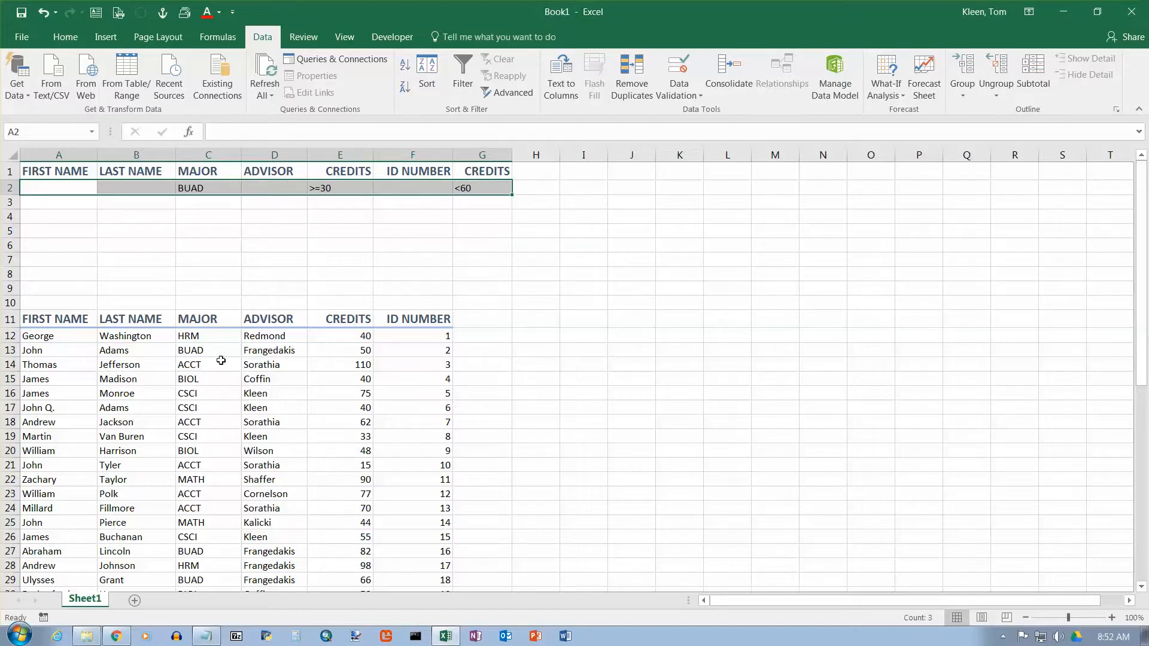
Filter the list A11:F54 in place with Advanced Filter, using C1:G2 as the criteria range.
{"action": "left_click", "coordinate": [190, 352]}
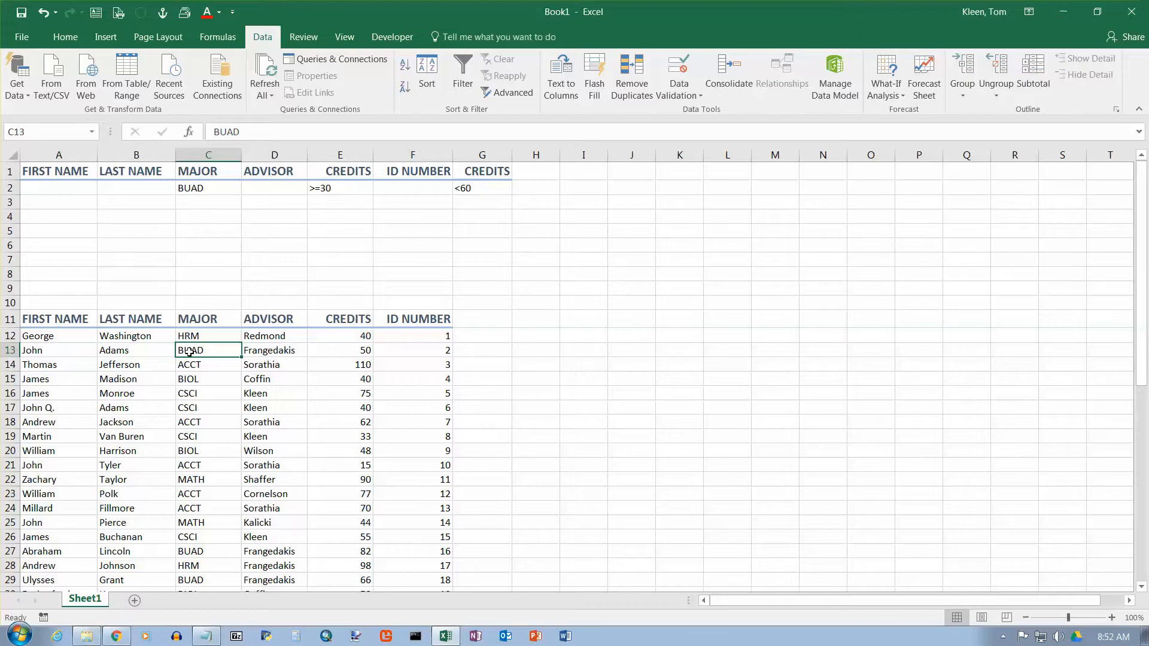
{"action": "left_click", "coordinate": [507, 92]}
{"action": "scroll", "coordinate": [484, 245], "scroll_direction": "up", "scroll_amount": 3}
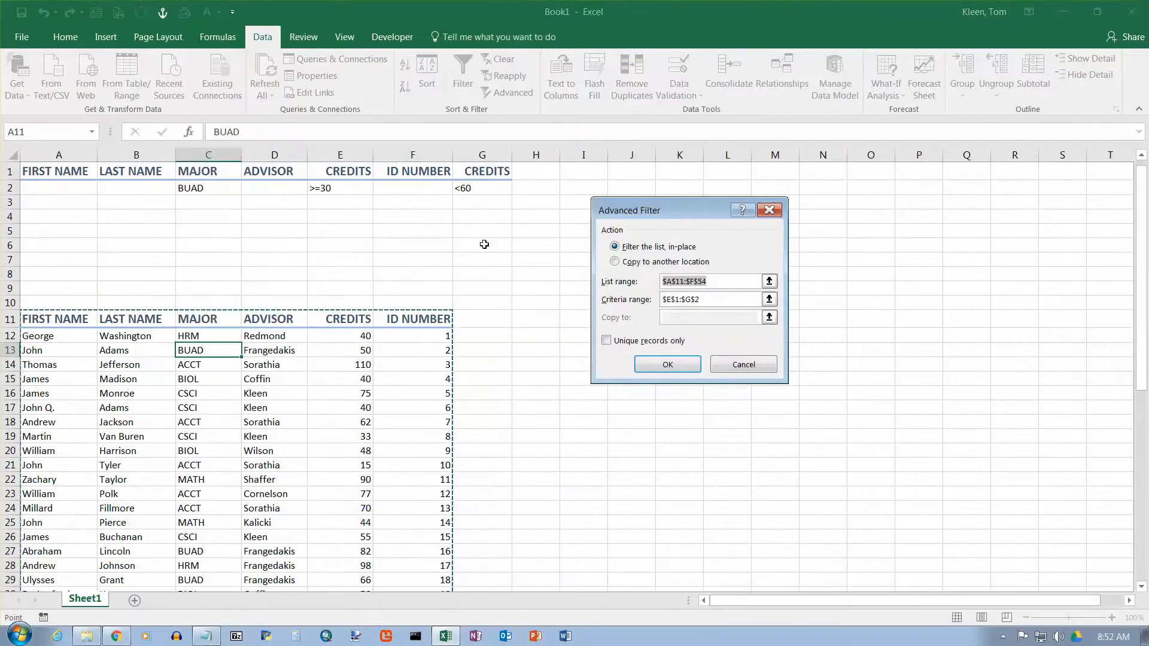
{"action": "left_click", "coordinate": [769, 299]}
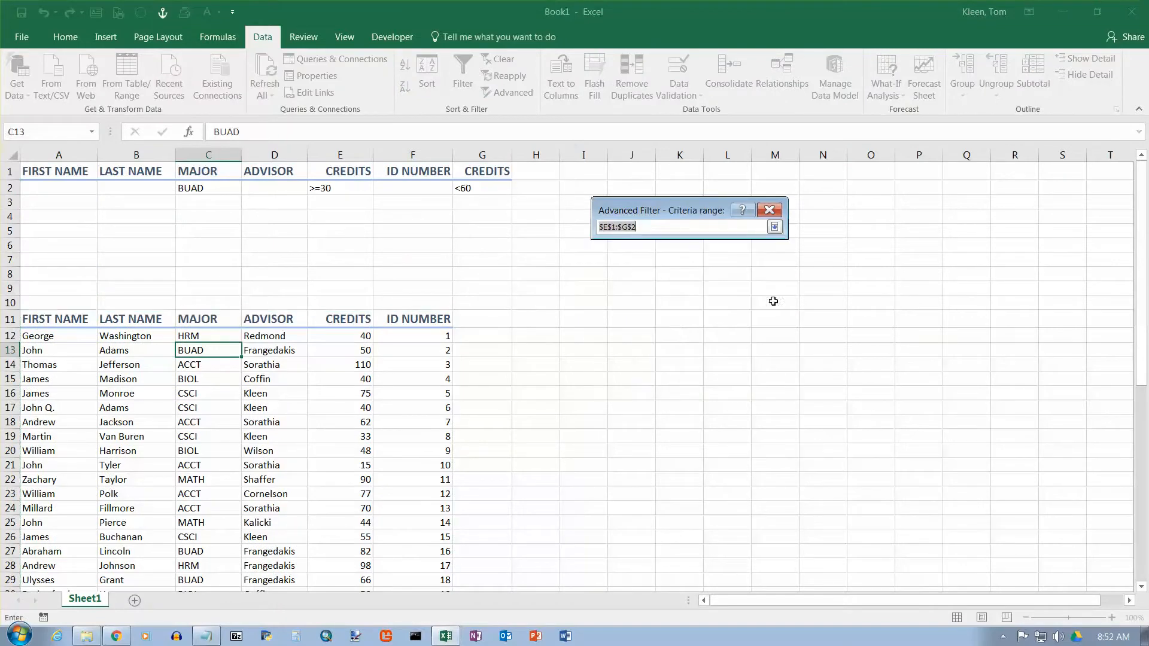
{"action": "left_click_drag", "start_coordinate": [201, 171], "coordinate": [480, 189]}
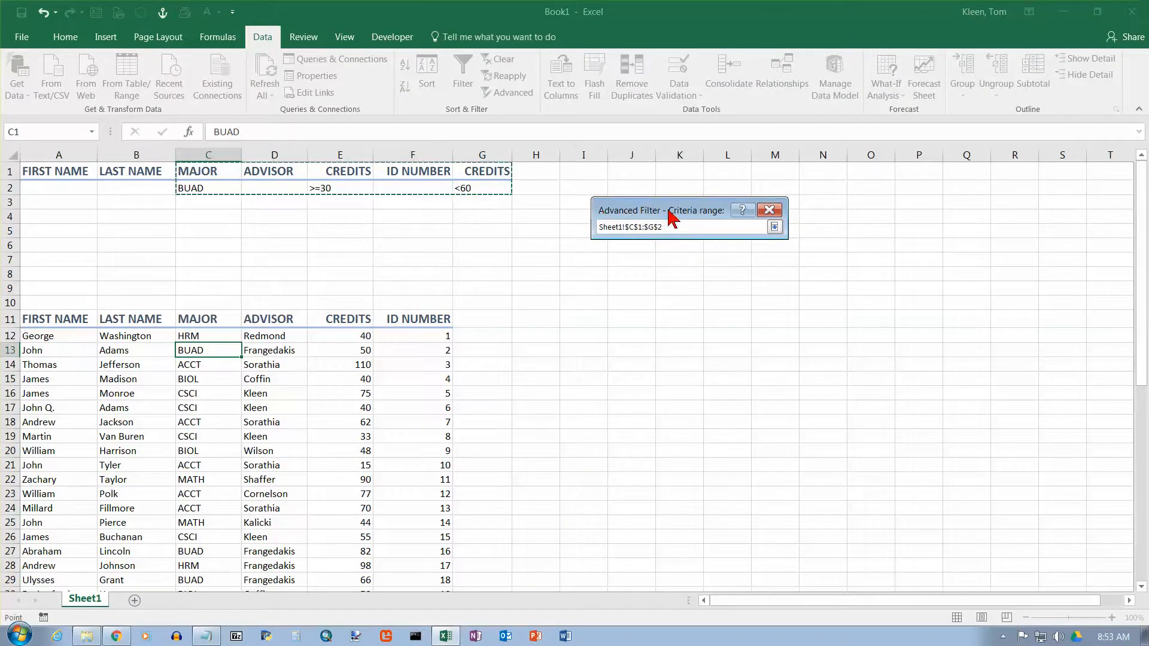
{"action": "left_click", "coordinate": [774, 228]}
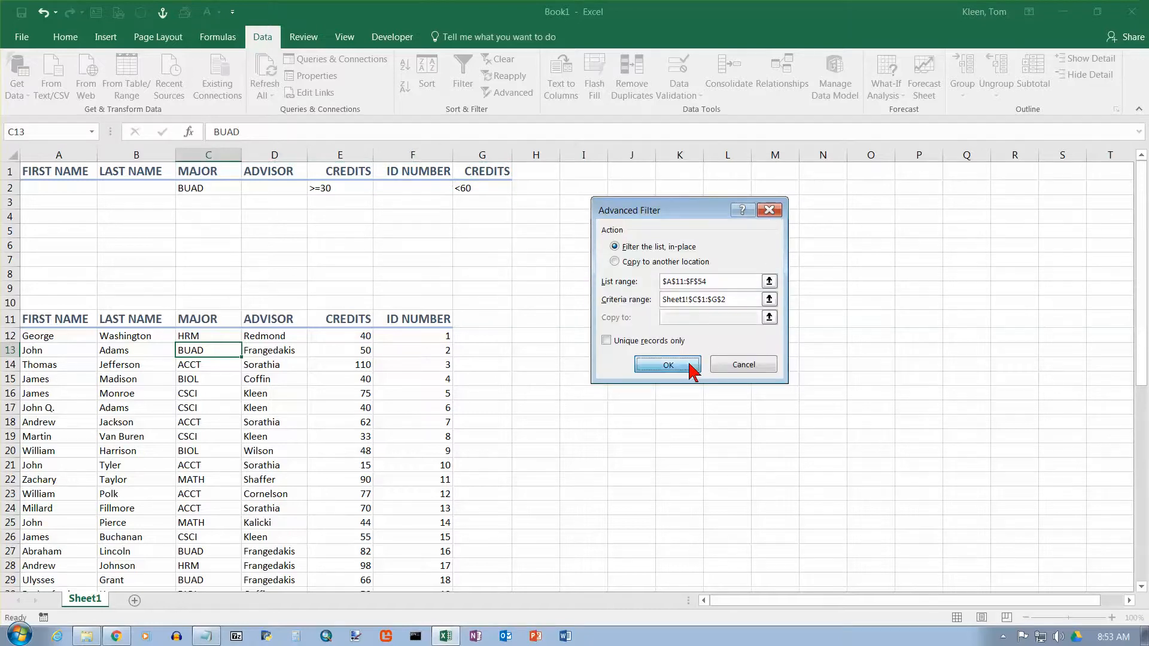
{"action": "left_click", "coordinate": [688, 365]}
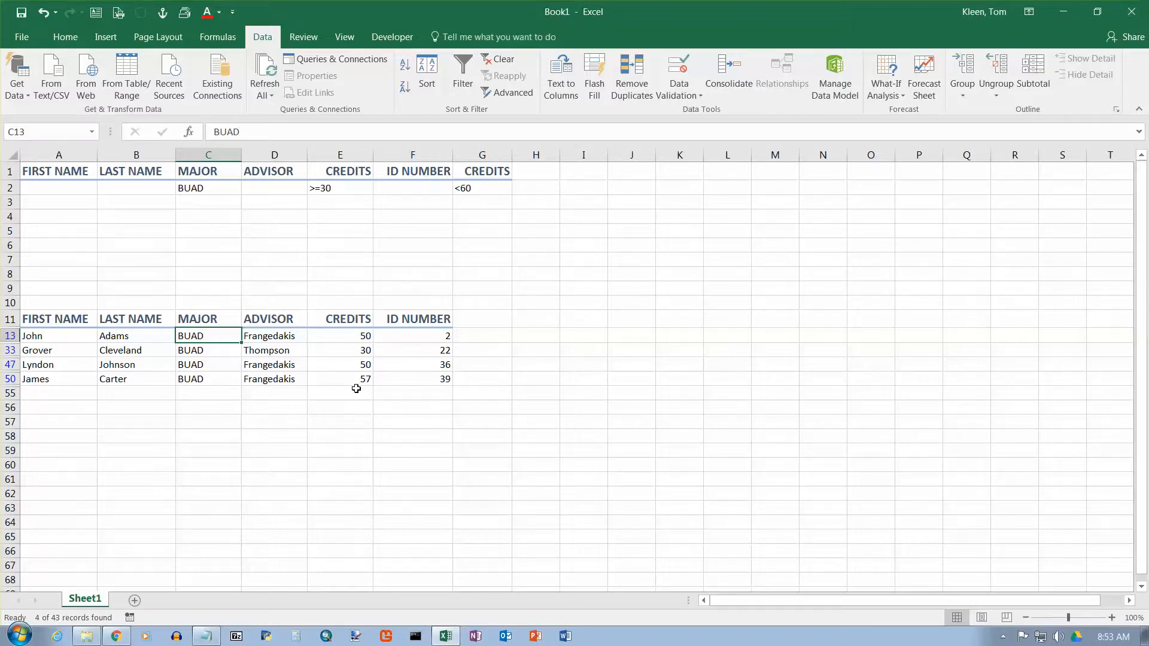
Clear the filter and enter ACCT in cell C3, below BUAD in the MAJOR criteria column.
{"action": "left_click", "coordinate": [506, 60]}
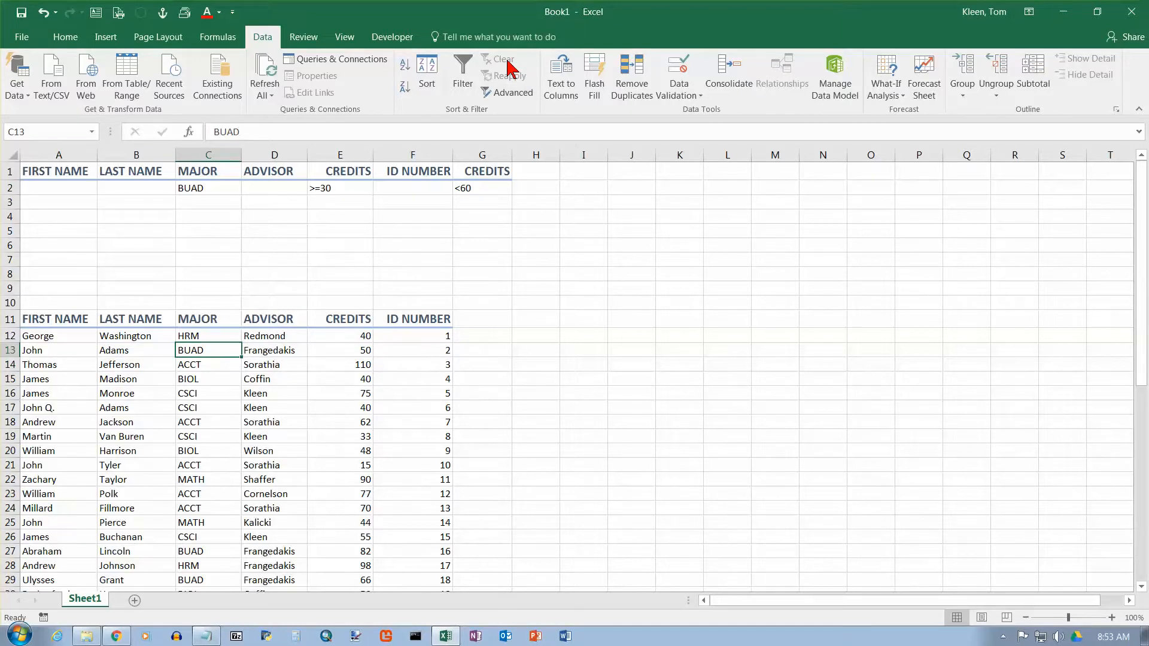
{"action": "left_click", "coordinate": [204, 202]}
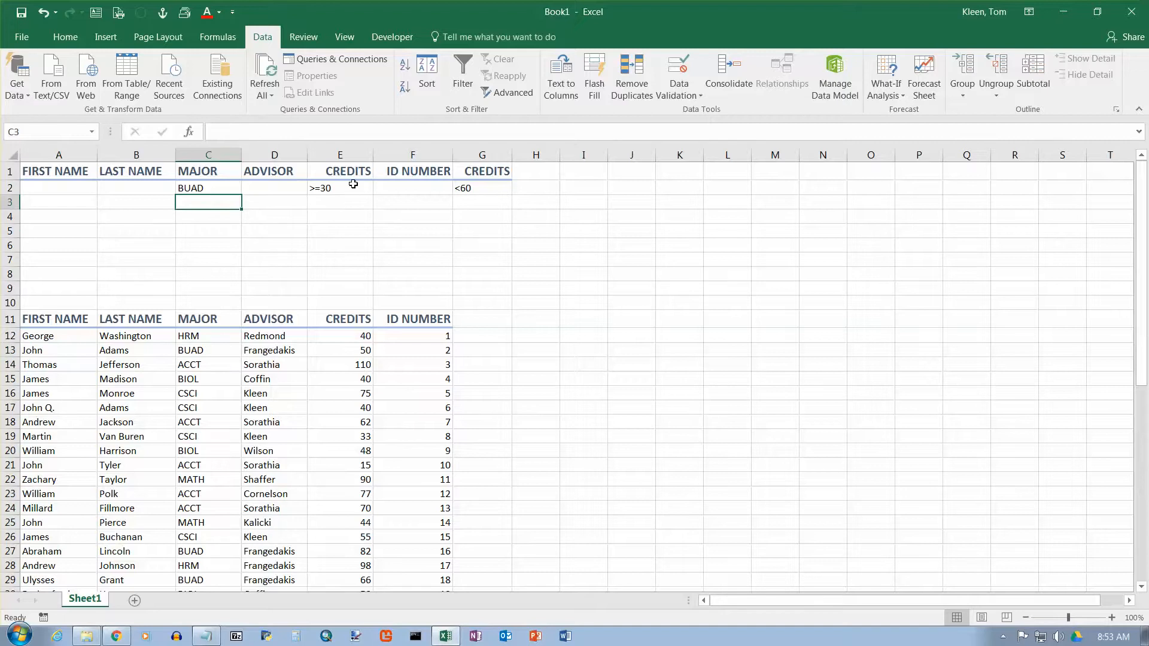
{"action": "type", "text": "ACCT"}
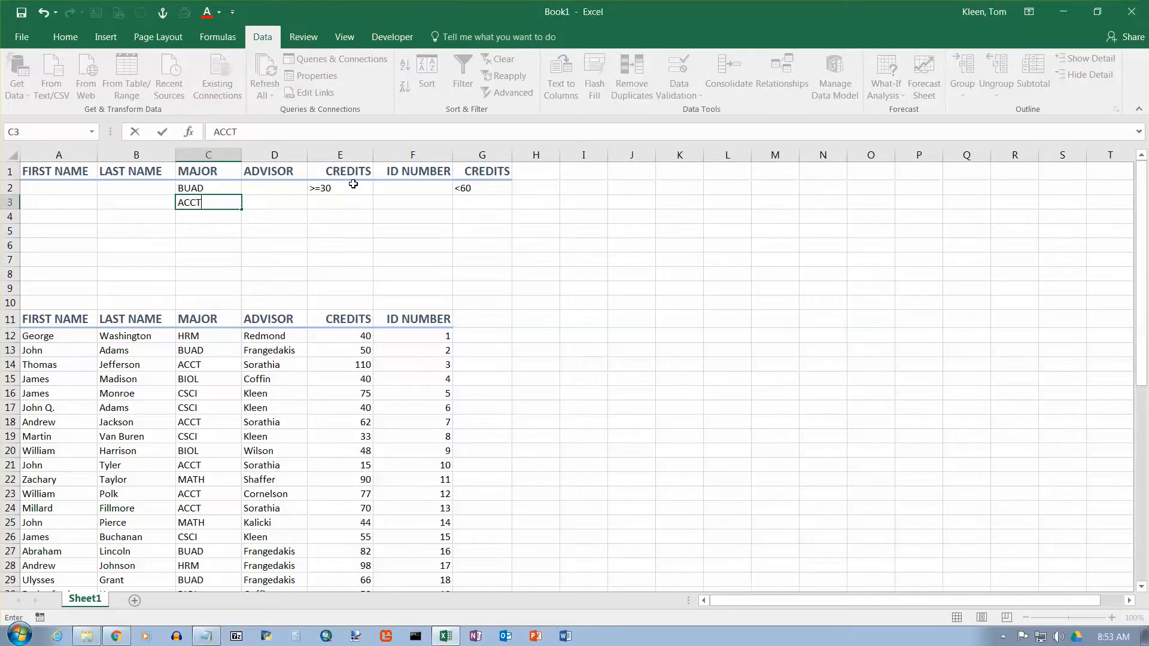
{"action": "key", "text": "Tab"}
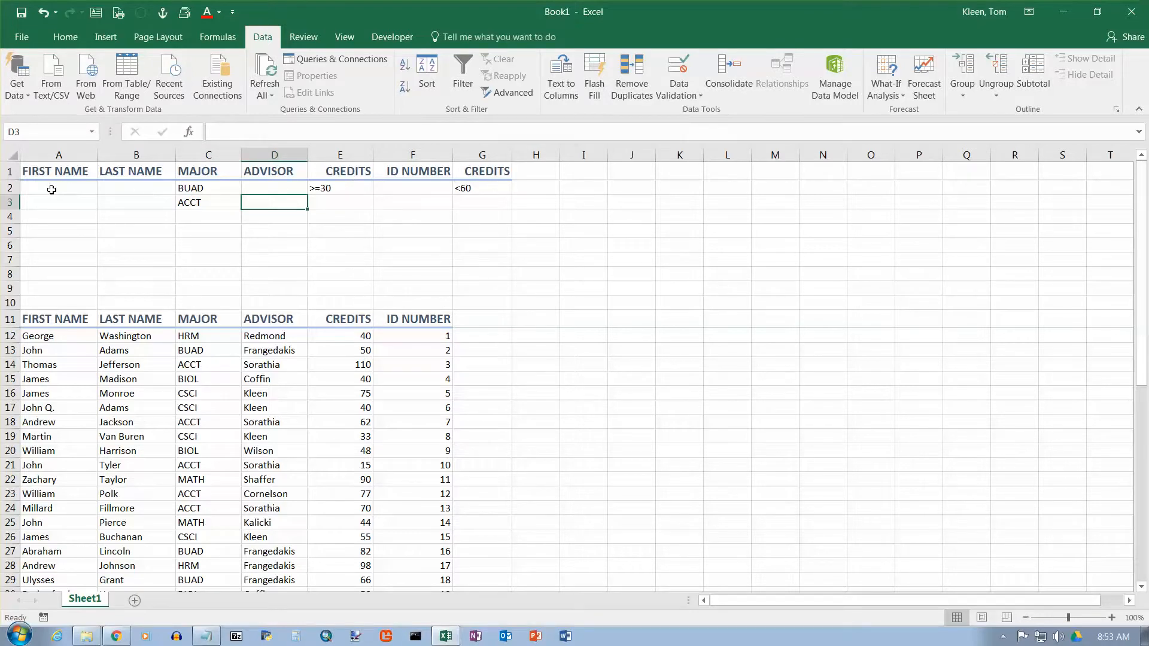
{"action": "left_click_drag", "start_coordinate": [50, 188], "coordinate": [470, 188]}
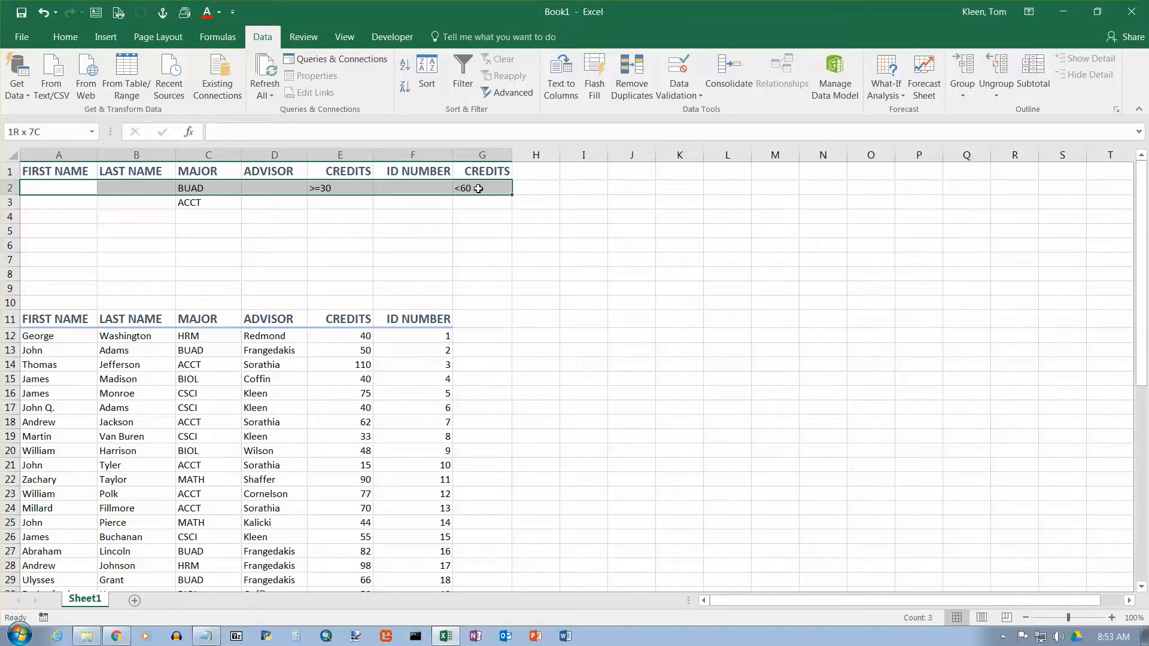
{"action": "left_click_drag", "start_coordinate": [478, 189], "coordinate": [478, 189]}
{"action": "left_click_drag", "start_coordinate": [84, 190], "coordinate": [472, 189]}
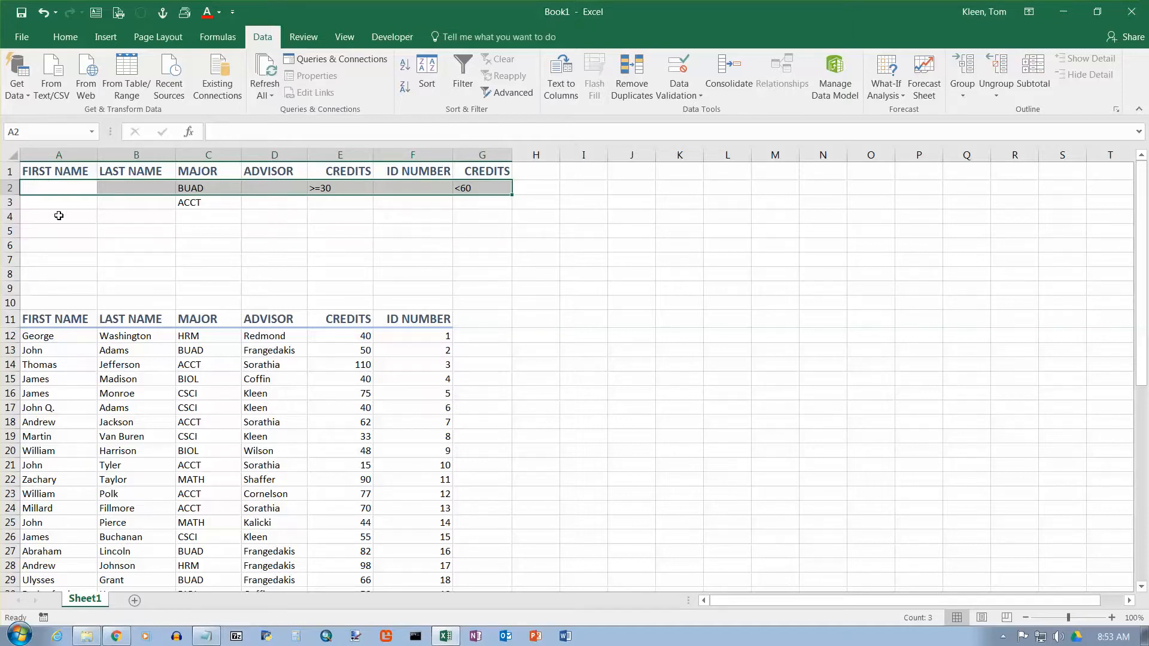
{"action": "left_click_drag", "start_coordinate": [38, 202], "coordinate": [474, 206]}
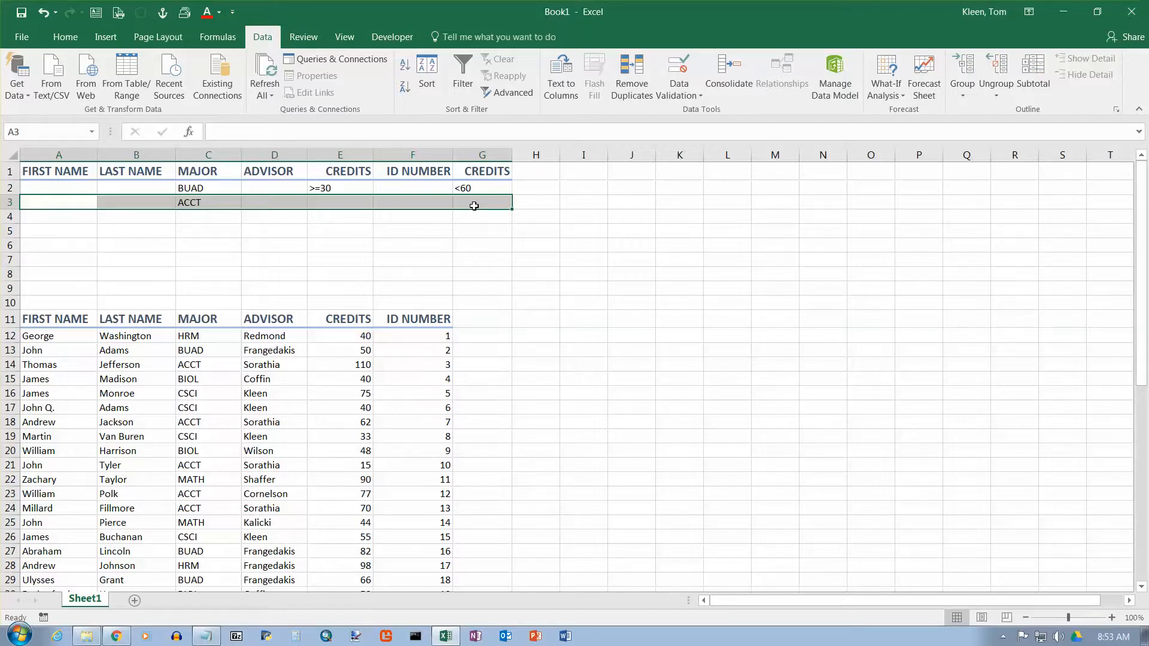
Filter the list A11:F54 in place with Advanced Filter, extending the criteria range to C1:G3.
{"action": "left_click", "coordinate": [262, 347]}
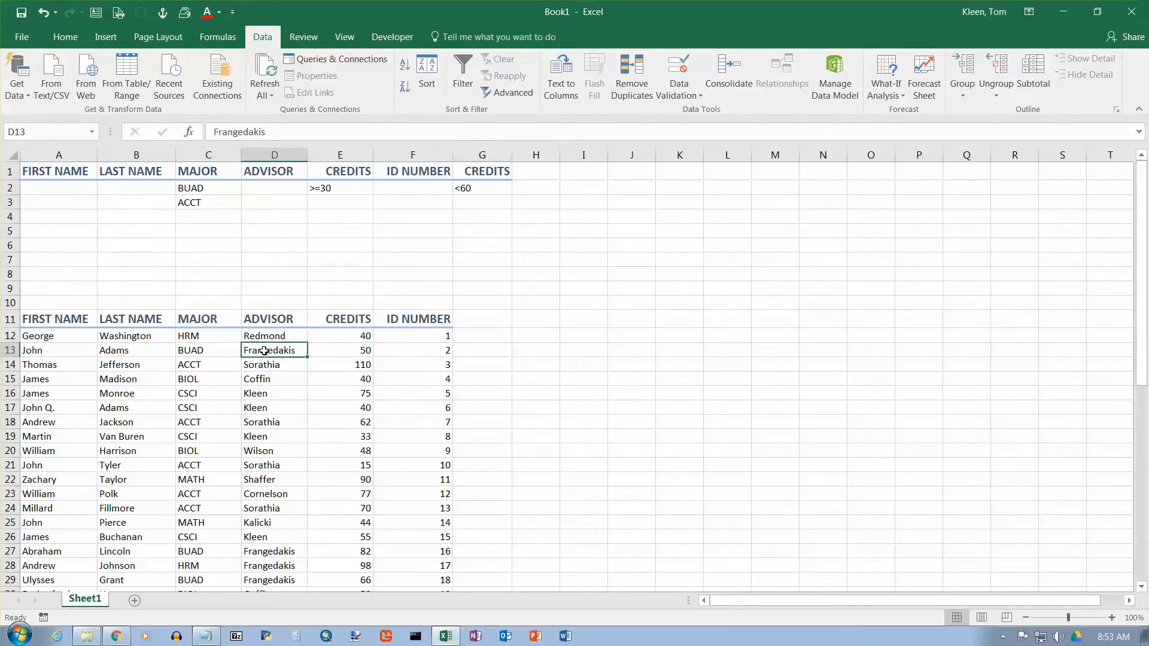
{"action": "left_click", "coordinate": [501, 96]}
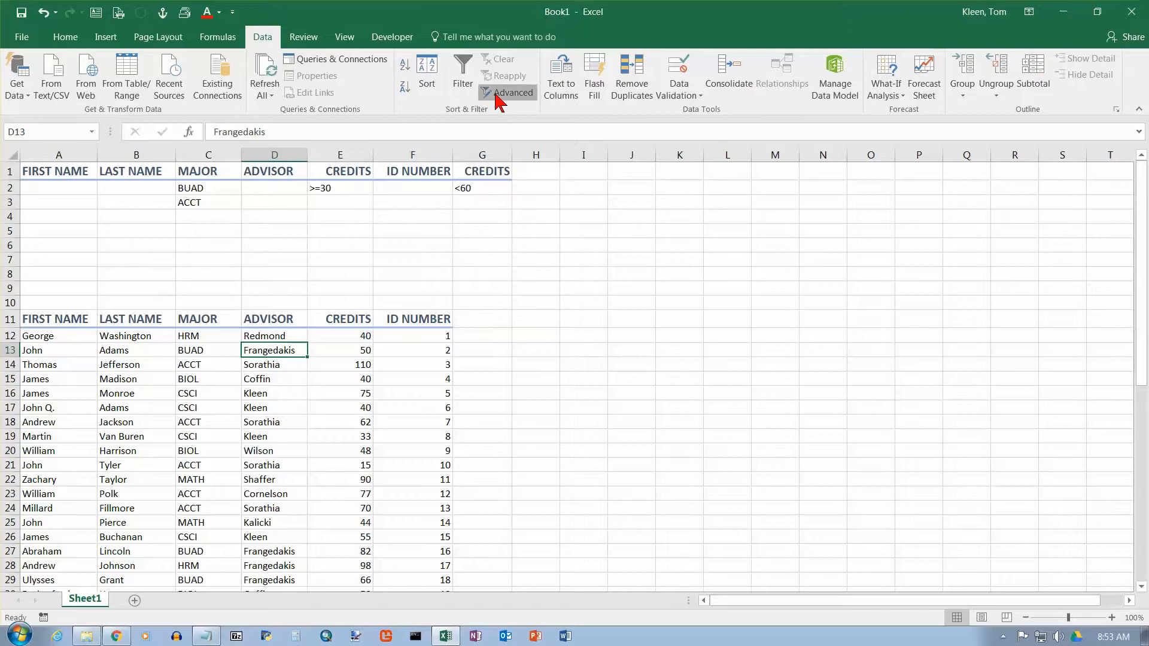
{"action": "left_click", "coordinate": [768, 299]}
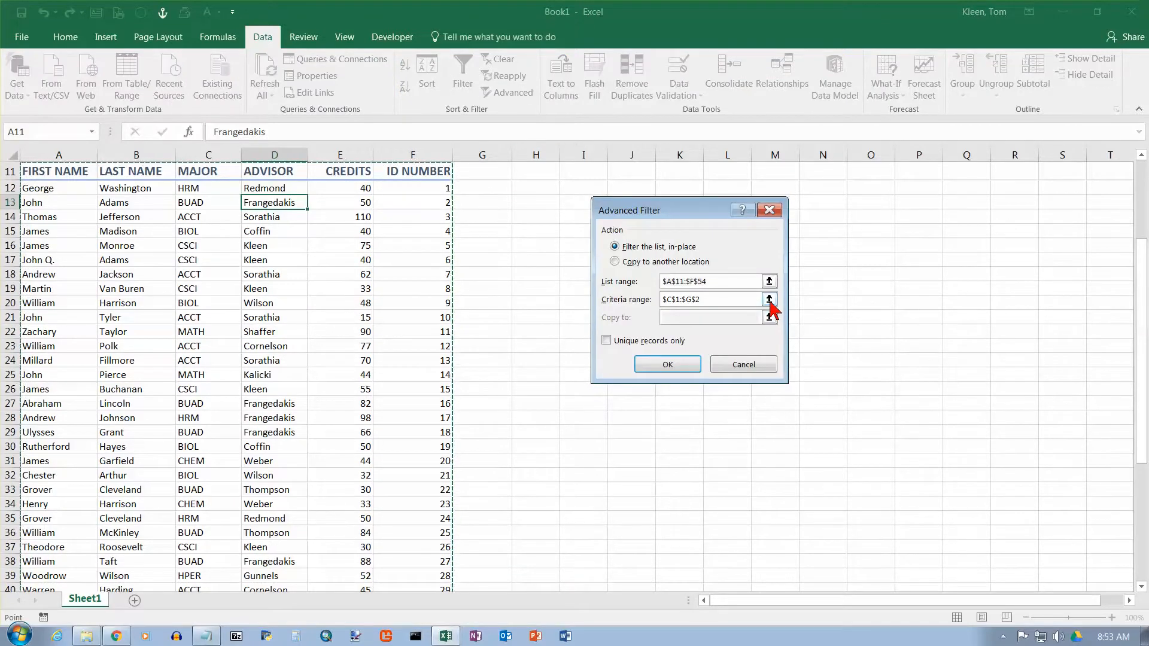
{"action": "left_click_drag", "start_coordinate": [180, 174], "coordinate": [469, 215]}
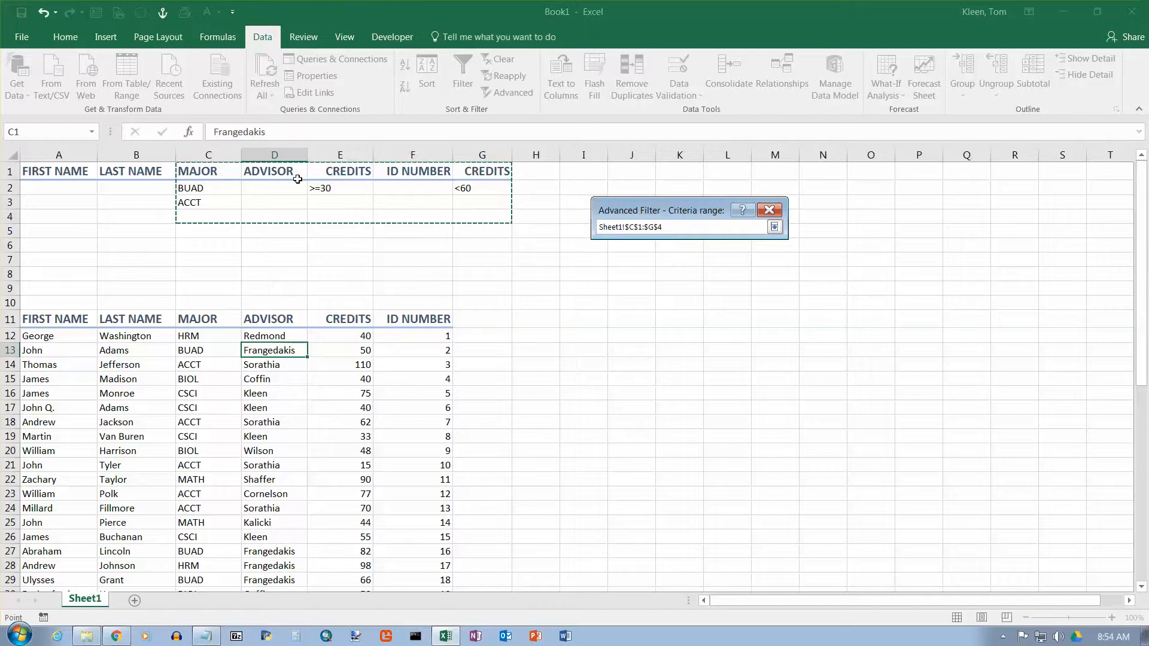
{"action": "left_click", "coordinate": [774, 227]}
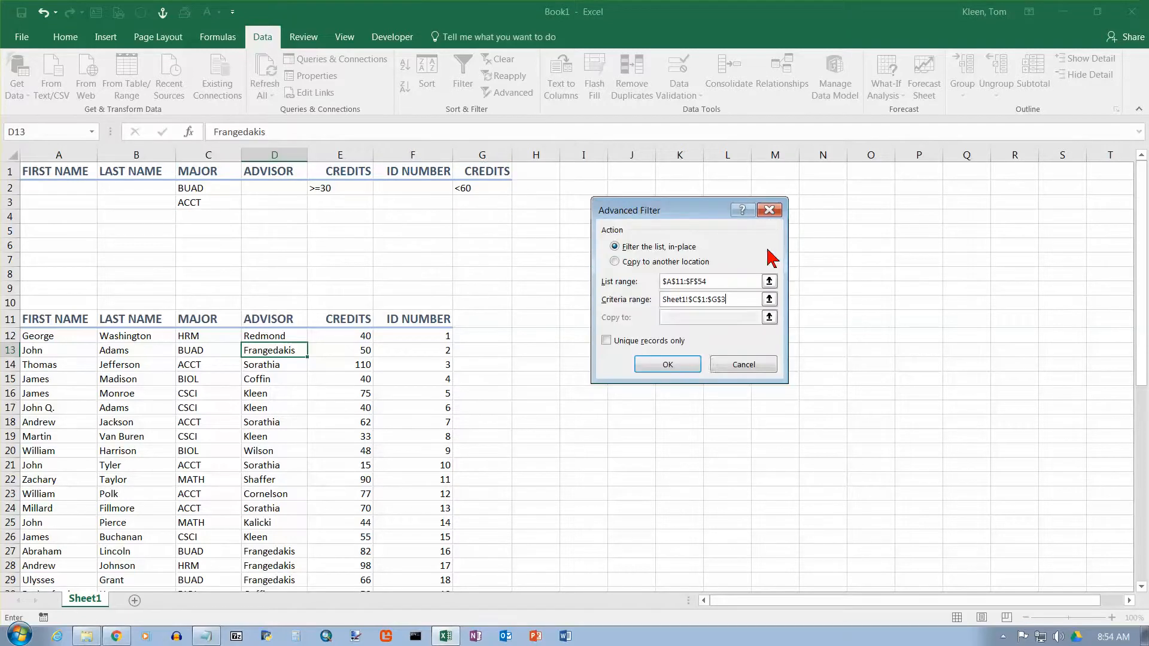
{"action": "left_click", "coordinate": [697, 366]}
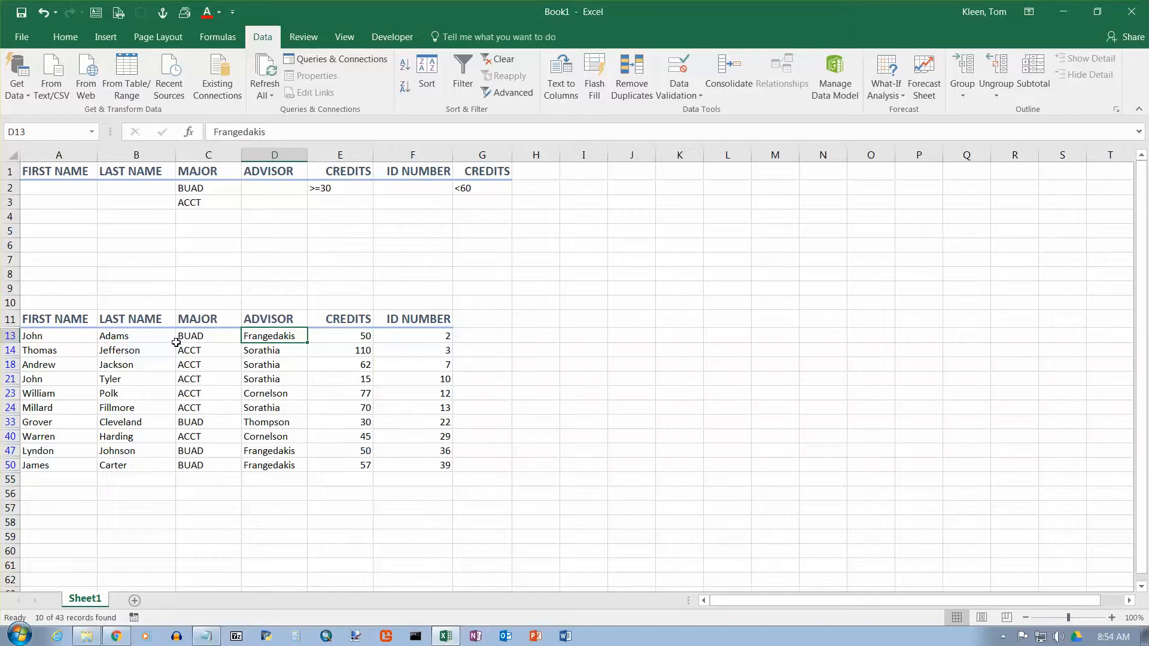
Examine the MAJOR and CREDITS values of the filtered rows, checking the ACCT students against the credit limits.
{"action": "left_click", "coordinate": [198, 450]}
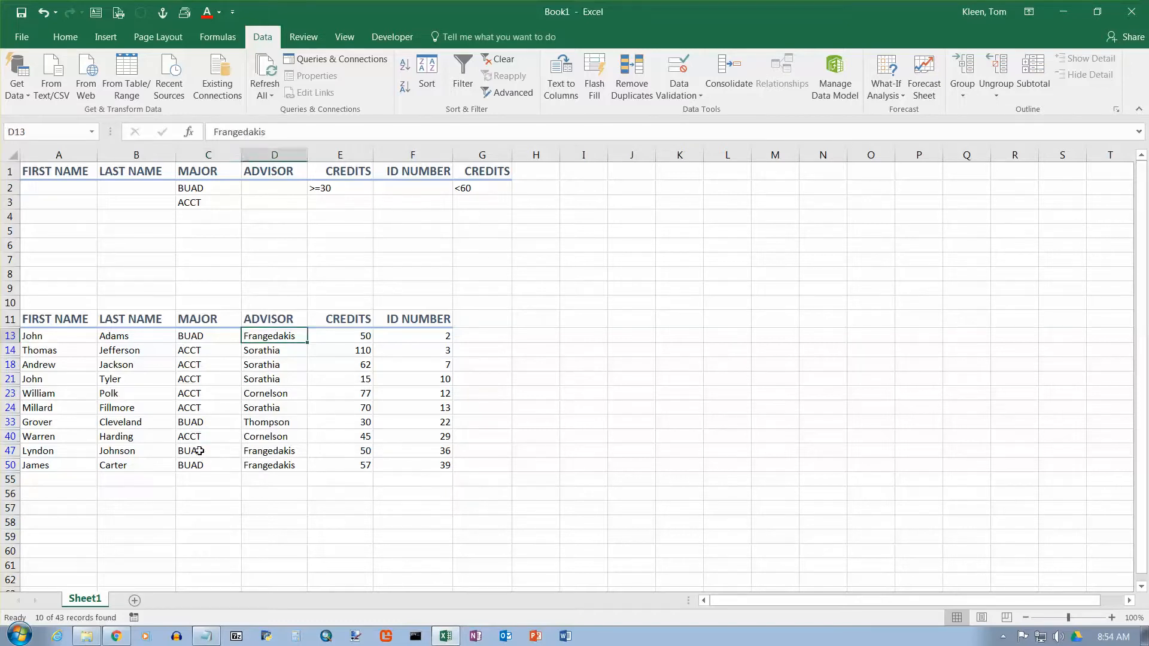
{"action": "left_click", "coordinate": [198, 438]}
{"action": "left_click", "coordinate": [196, 408]}
{"action": "left_click", "coordinate": [195, 394]}
{"action": "left_click", "coordinate": [194, 379]}
{"action": "left_click", "coordinate": [194, 366]}
{"action": "left_click", "coordinate": [195, 352]}
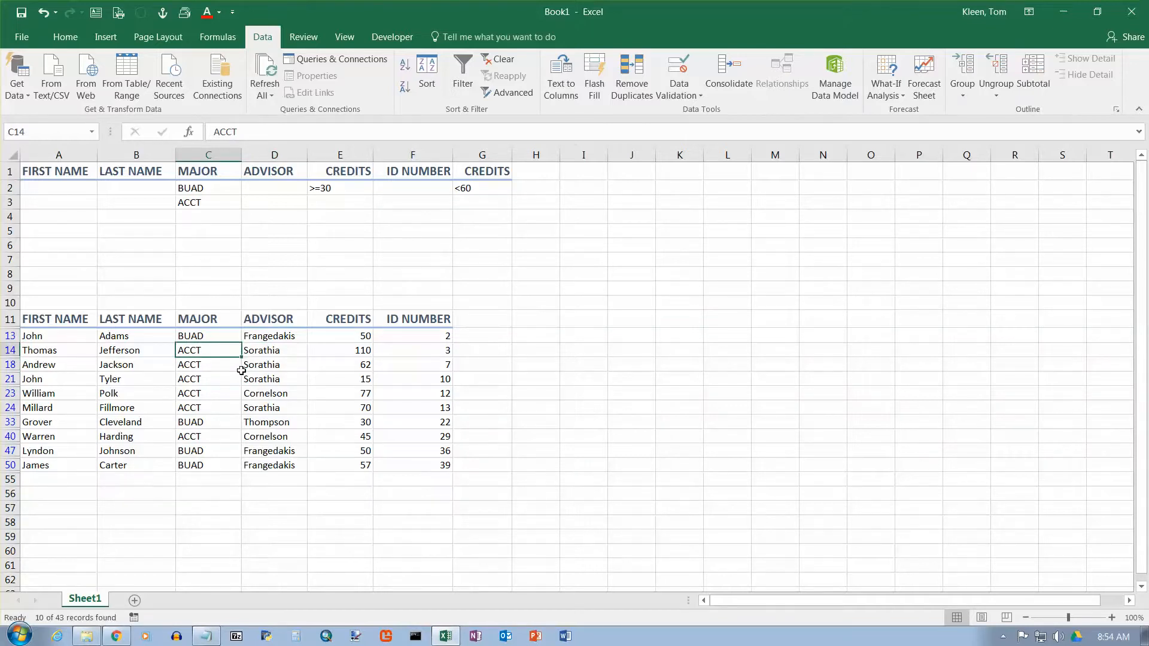
{"action": "left_click", "coordinate": [353, 350]}
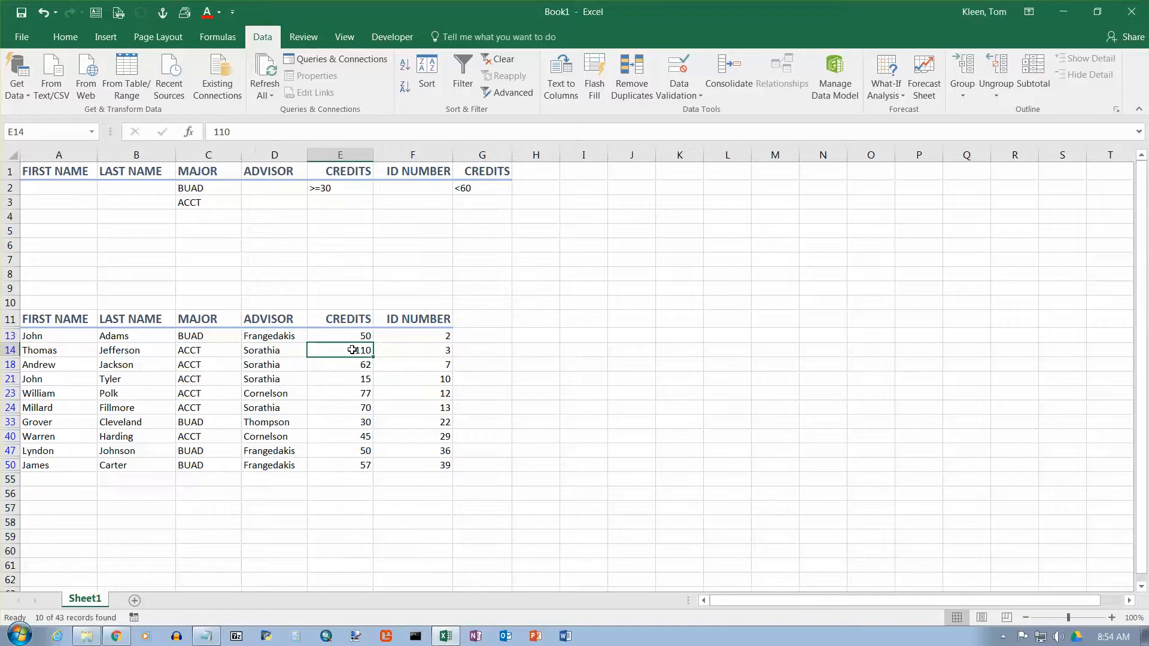
{"action": "left_click", "coordinate": [351, 366]}
{"action": "left_click", "coordinate": [351, 381]}
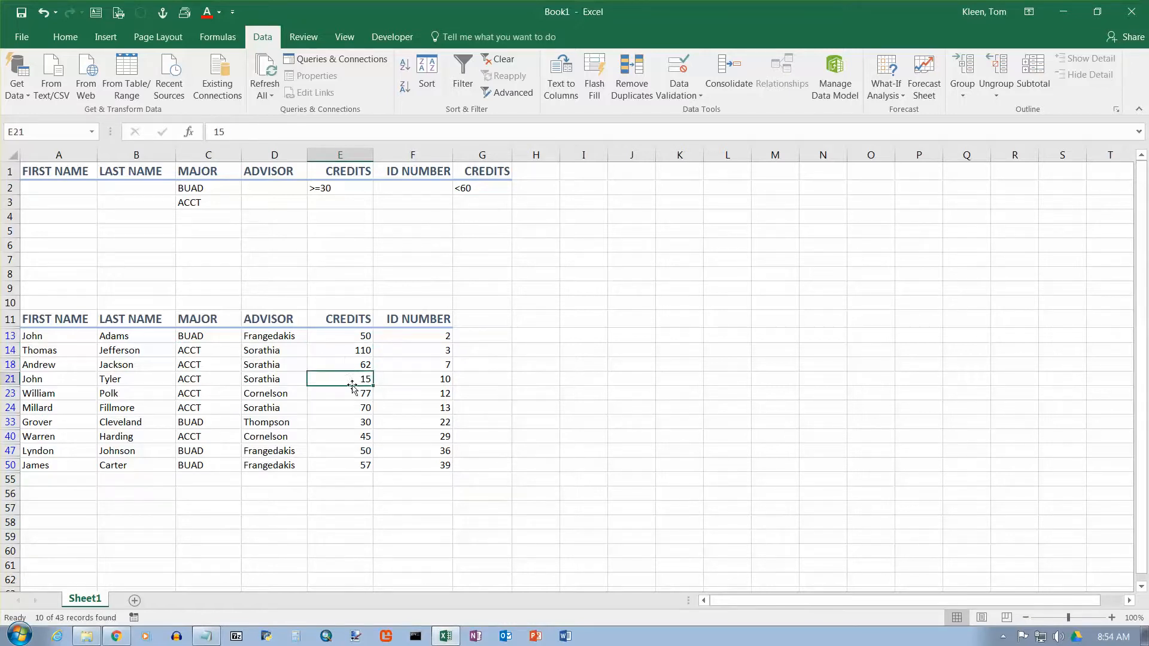
{"action": "left_click", "coordinate": [352, 396]}
{"action": "left_click", "coordinate": [356, 417]}
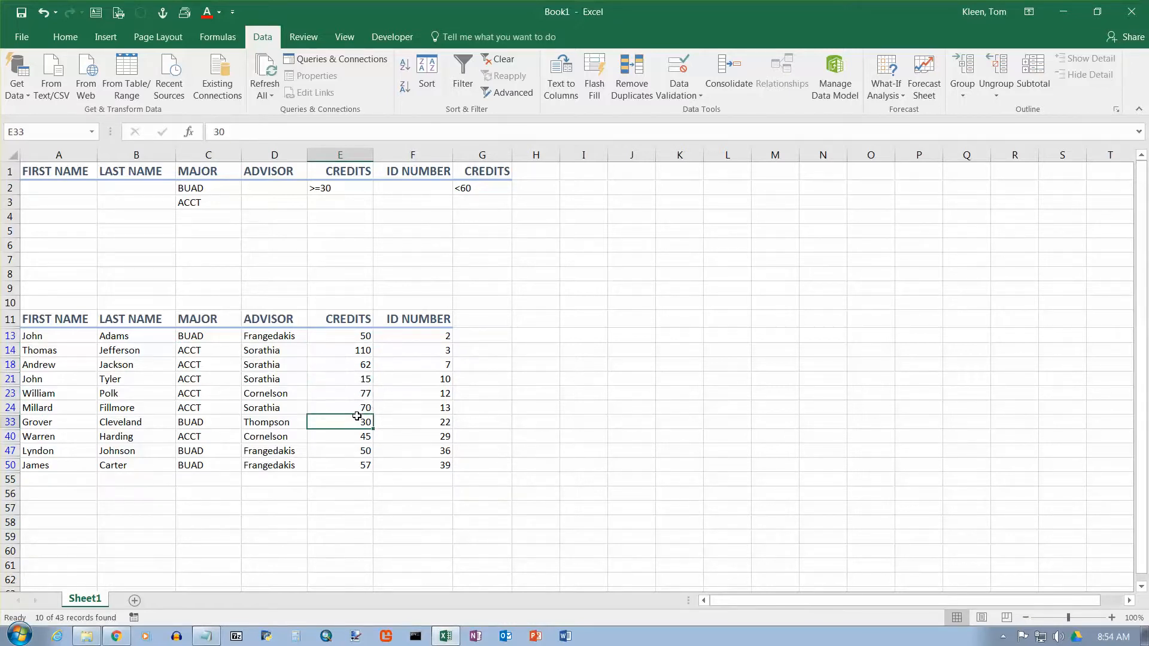
{"action": "left_click", "coordinate": [358, 437]}
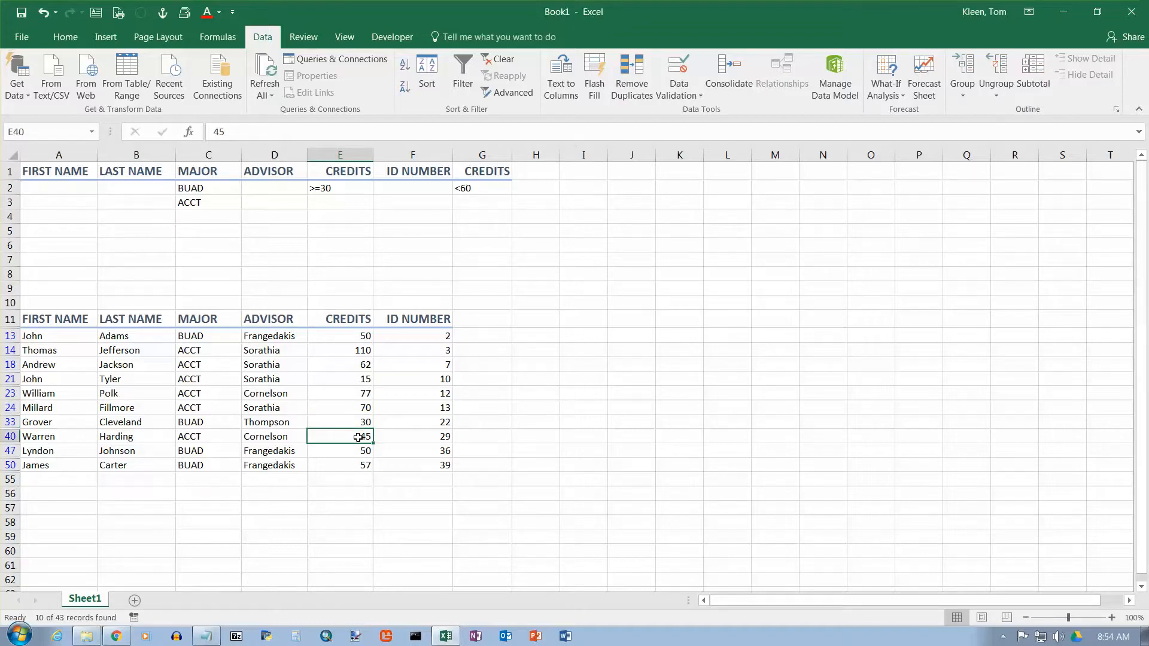
Copy the credit criteria >=30 and <60 from E2:G2 into E3:G3 on the ACCT criteria row.
{"action": "left_click", "coordinate": [331, 233]}
{"action": "left_click_drag", "start_coordinate": [335, 203], "coordinate": [464, 201]}
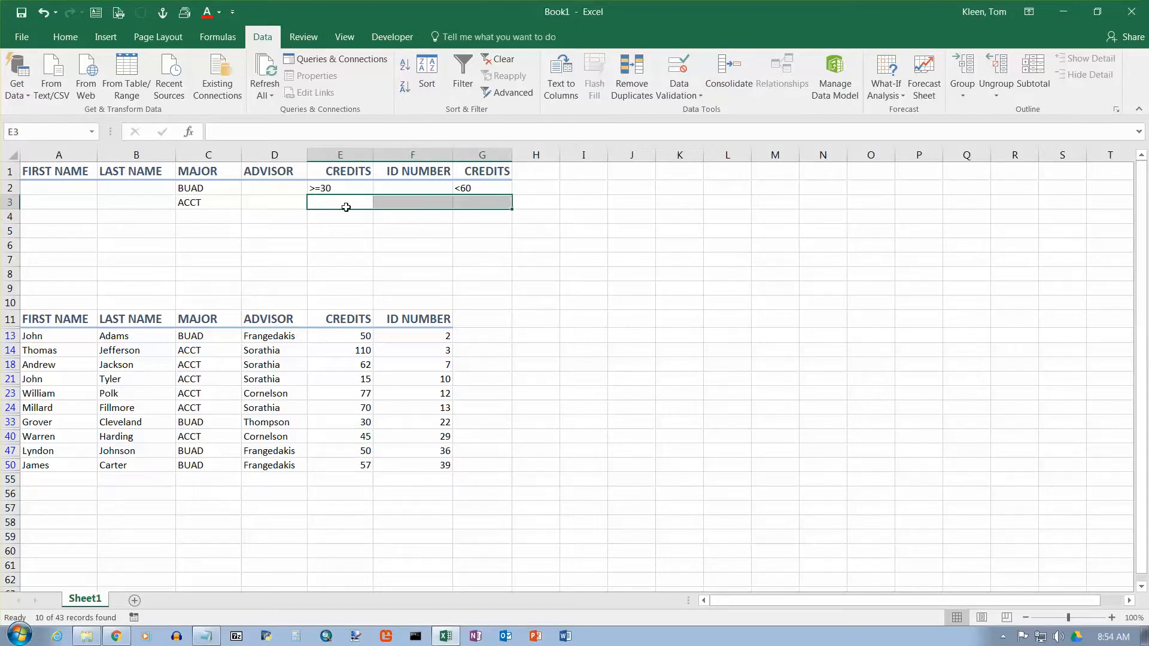
{"action": "left_click_drag", "start_coordinate": [332, 189], "coordinate": [479, 188]}
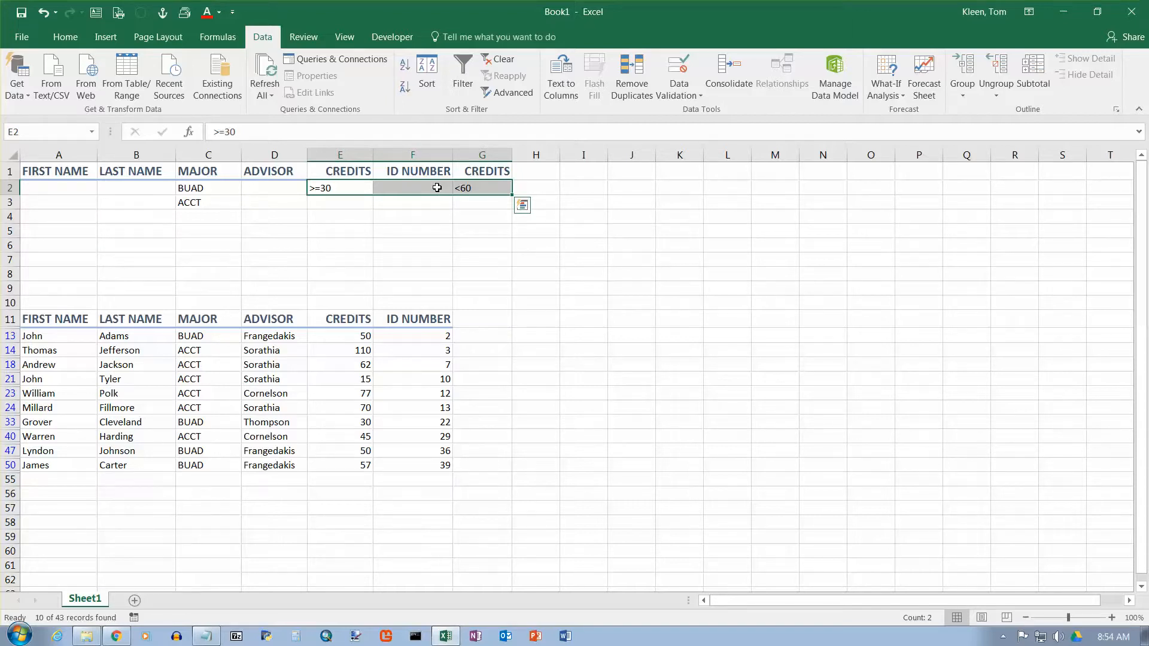
{"action": "key", "text": "ctrl+c"}
{"action": "key", "text": "Down"}
{"action": "key", "text": "ctrl+v"}
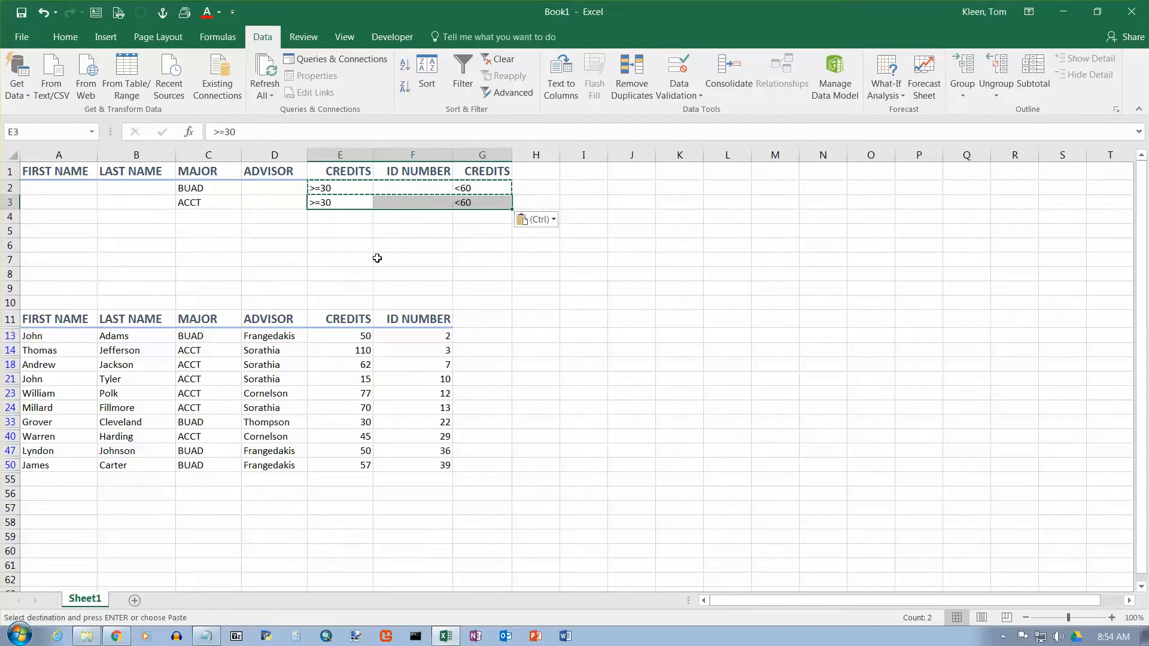
Clear the filter and refilter the list A11:F54 in place with Advanced Filter, using C1:G3 as the criteria range.
{"action": "left_click", "coordinate": [504, 62]}
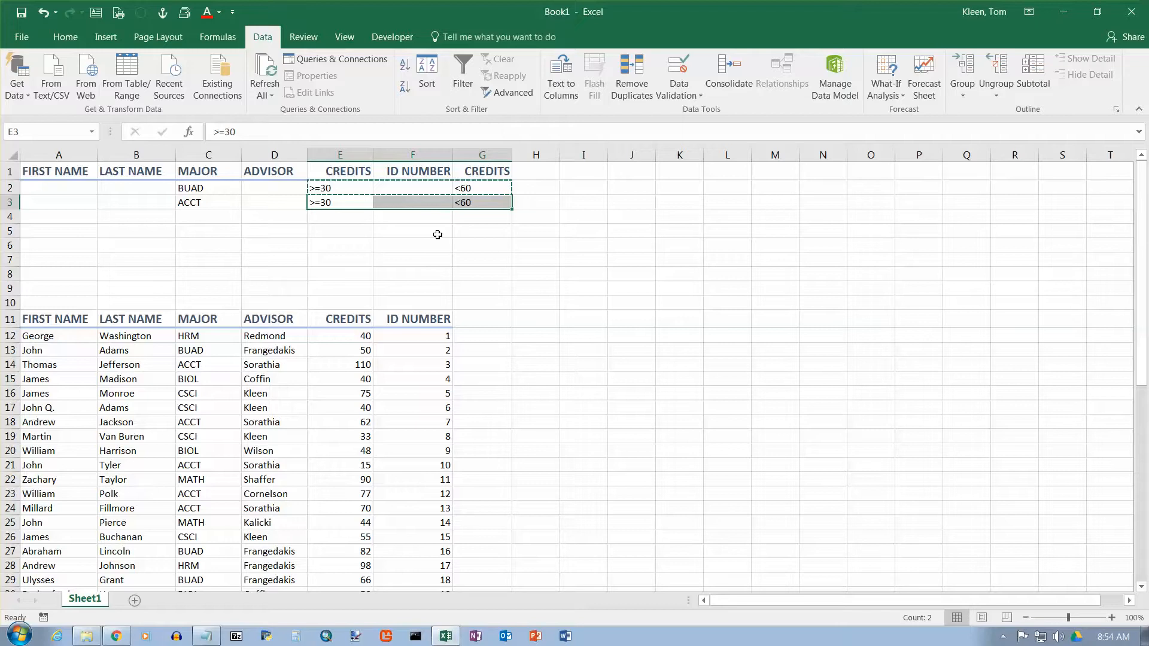
{"action": "left_click", "coordinate": [293, 332]}
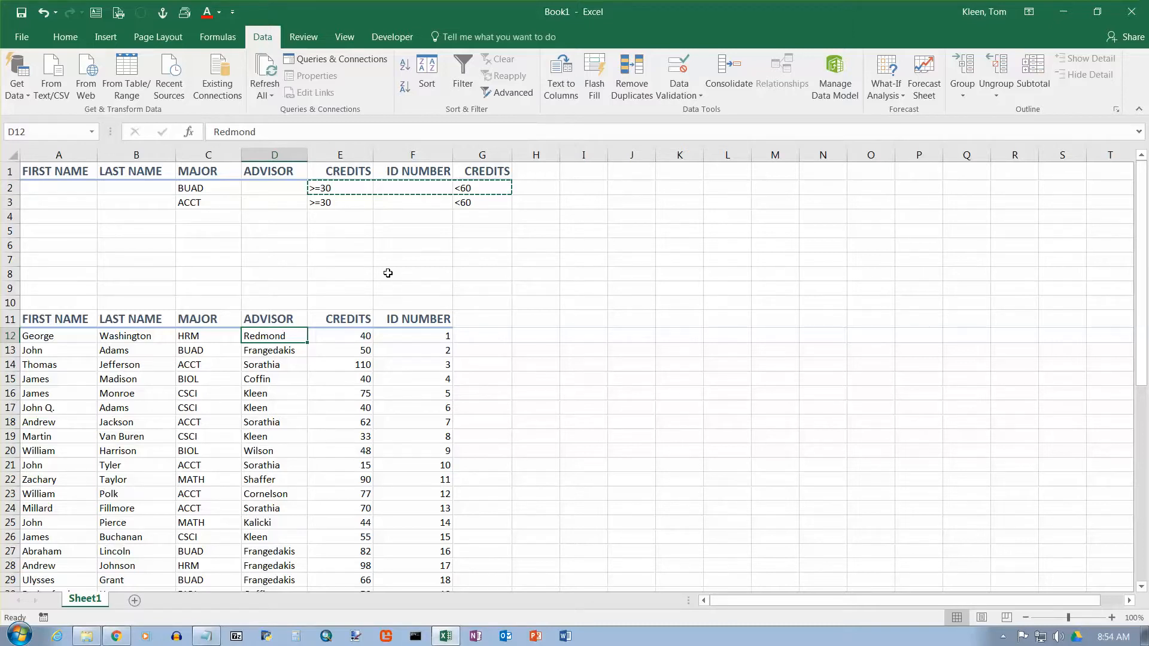
{"action": "left_click", "coordinate": [771, 301]}
{"action": "left_click_drag", "start_coordinate": [225, 173], "coordinate": [471, 202]}
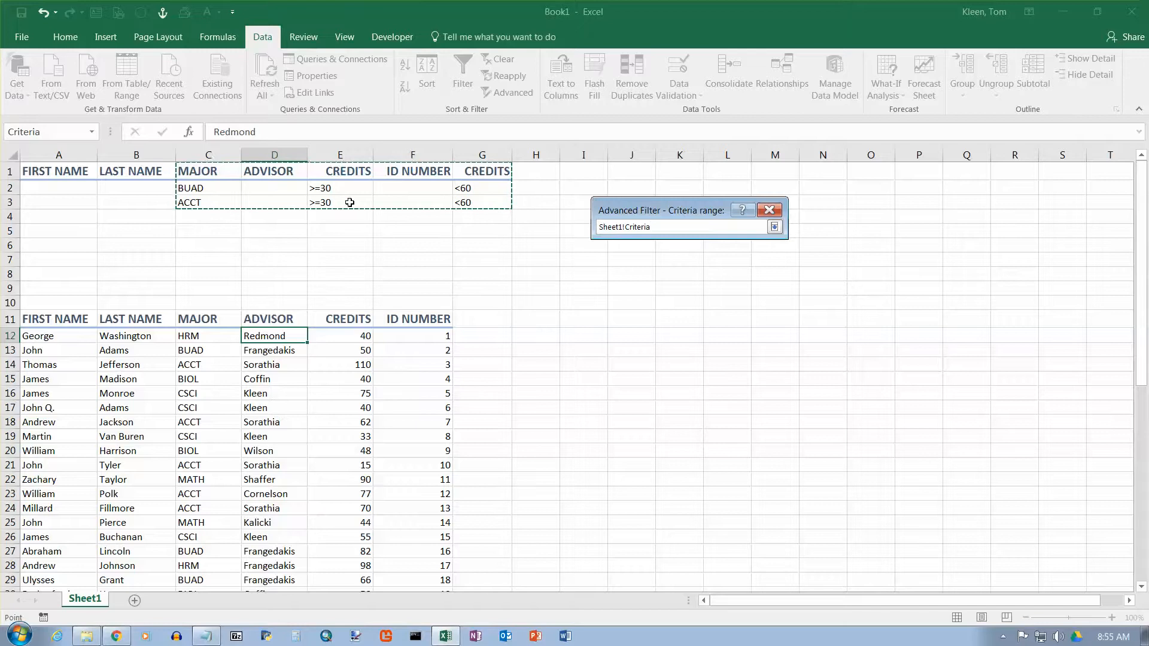
{"action": "left_click", "coordinate": [775, 227]}
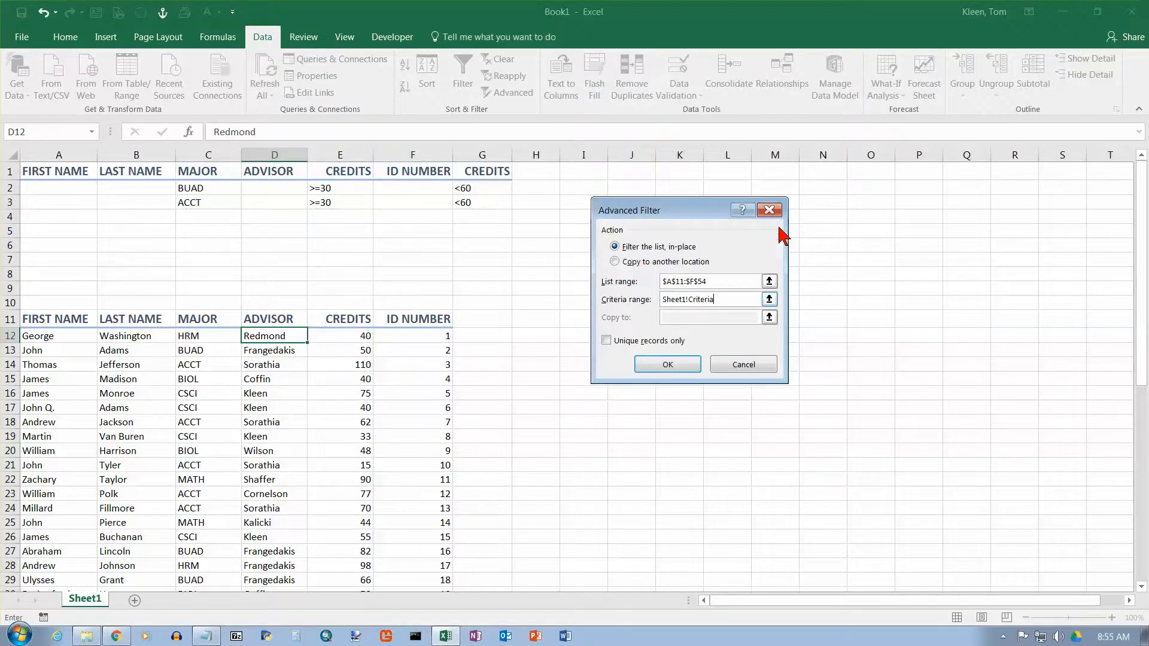
{"action": "key", "text": "Return"}
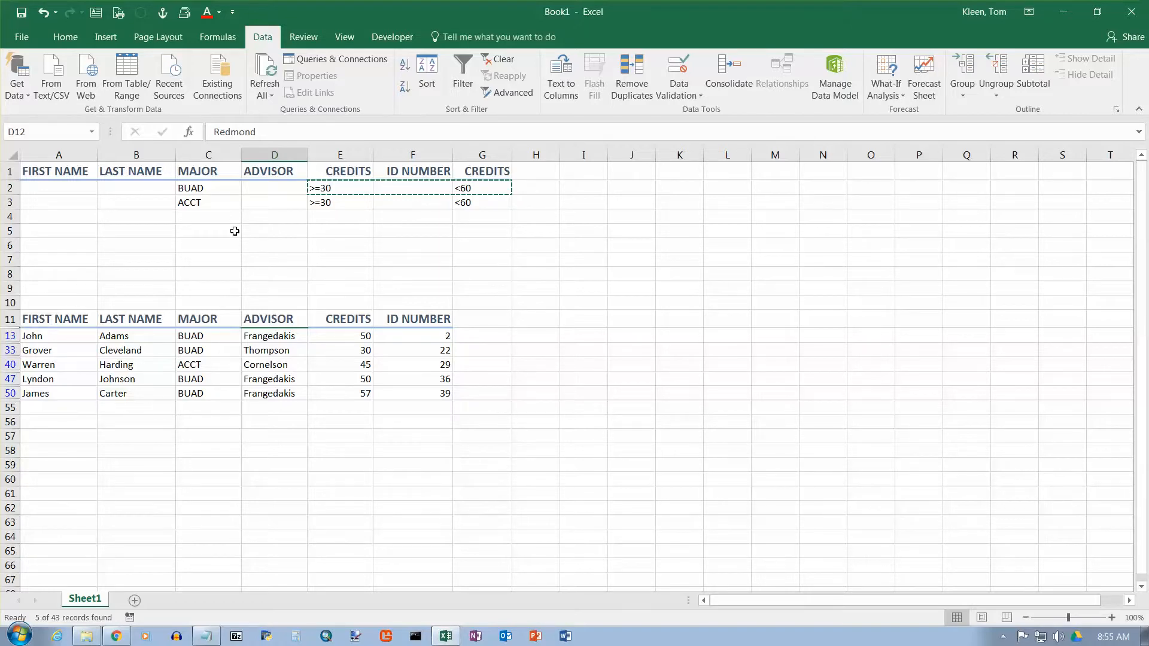
Move the BUAD and ACCT criteria from C2:C3 to C4:C5, off the rows holding the credit criteria.
{"action": "left_click_drag", "start_coordinate": [207, 188], "coordinate": [213, 237]}
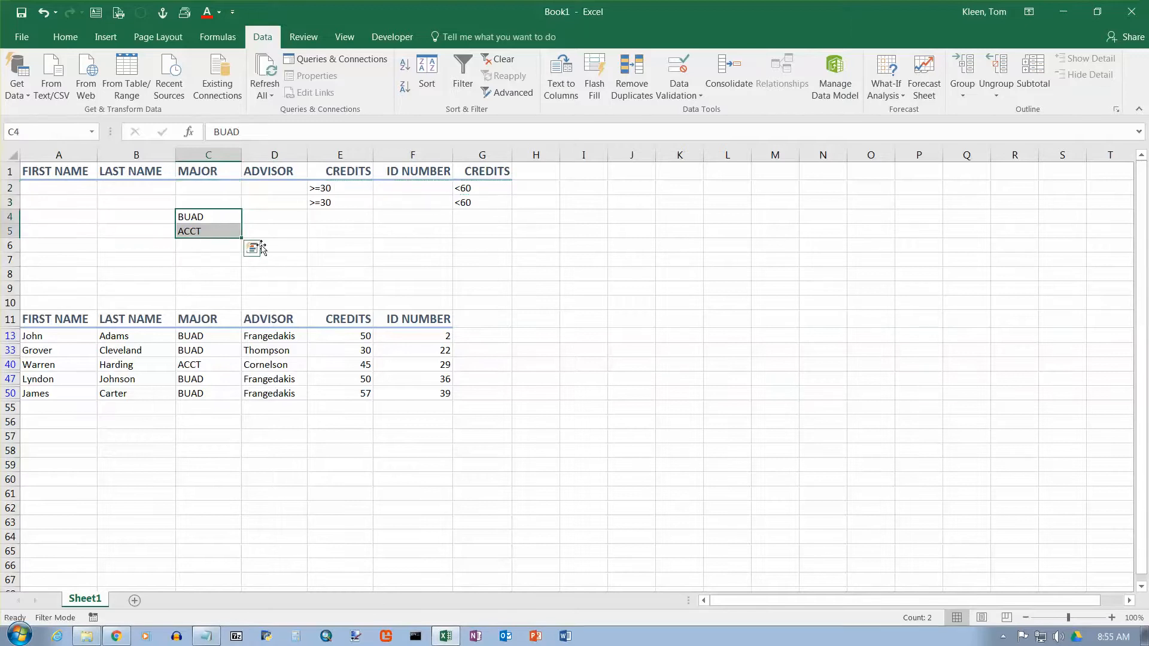
{"action": "left_click_drag", "start_coordinate": [195, 173], "coordinate": [475, 233]}
{"action": "left_click", "coordinate": [325, 190]}
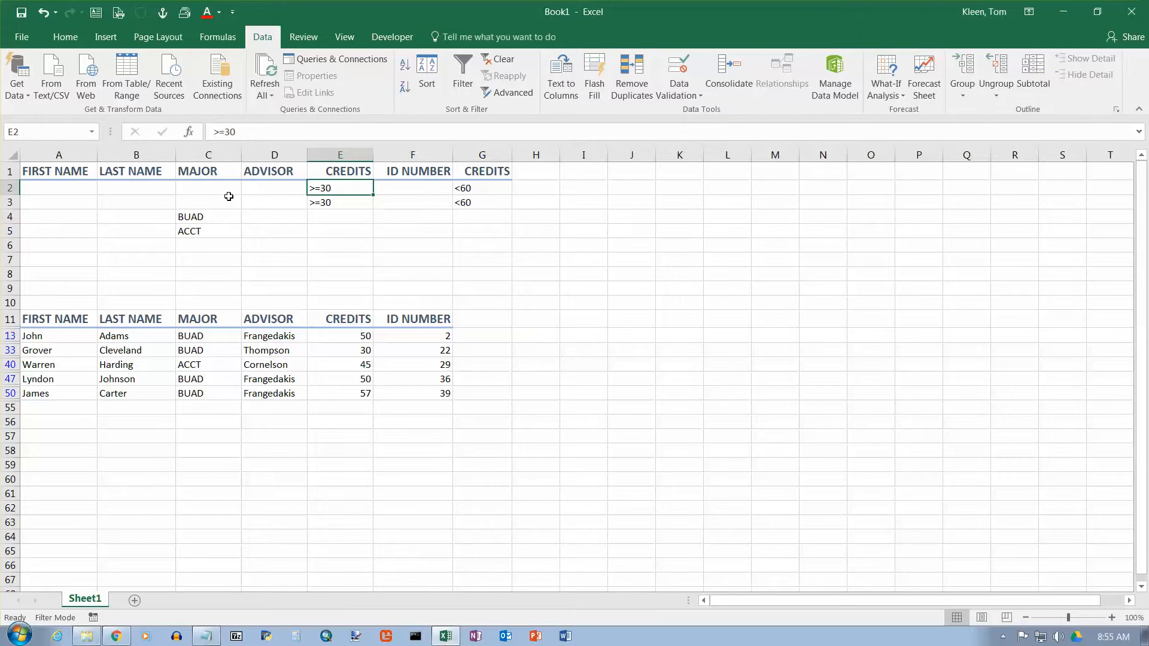
Move the BUAD and ACCT criteria from C4:C5 back to C2:C3, onto the rows holding the credit criteria.
{"action": "left_click", "coordinate": [196, 216]}
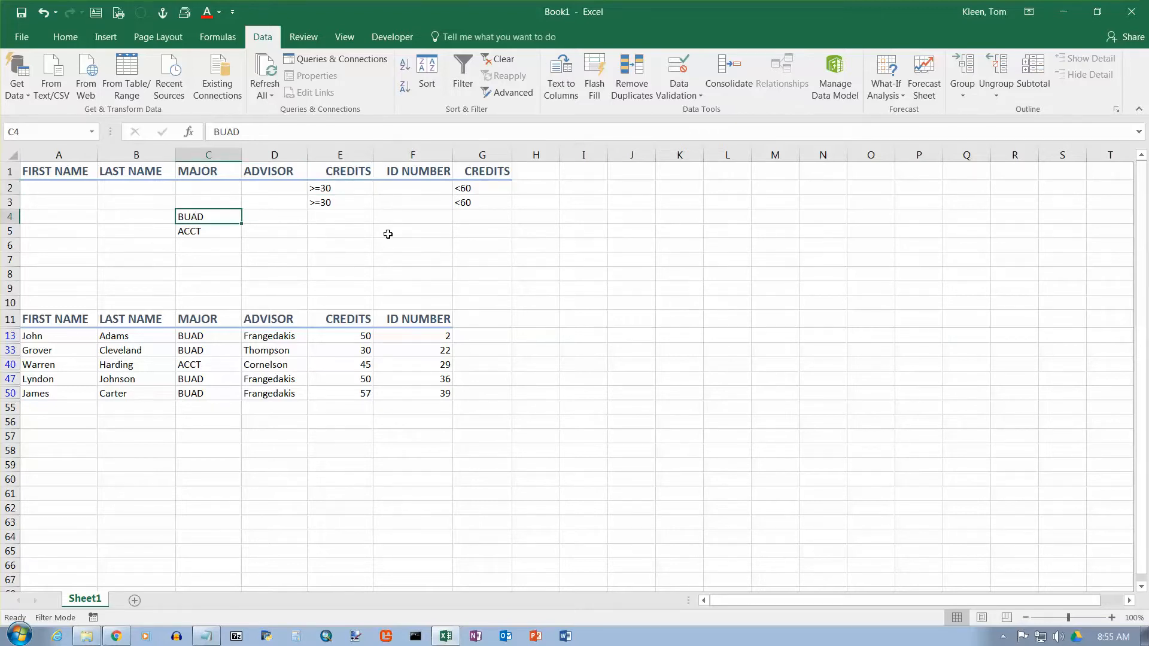
{"action": "left_click", "coordinate": [190, 232]}
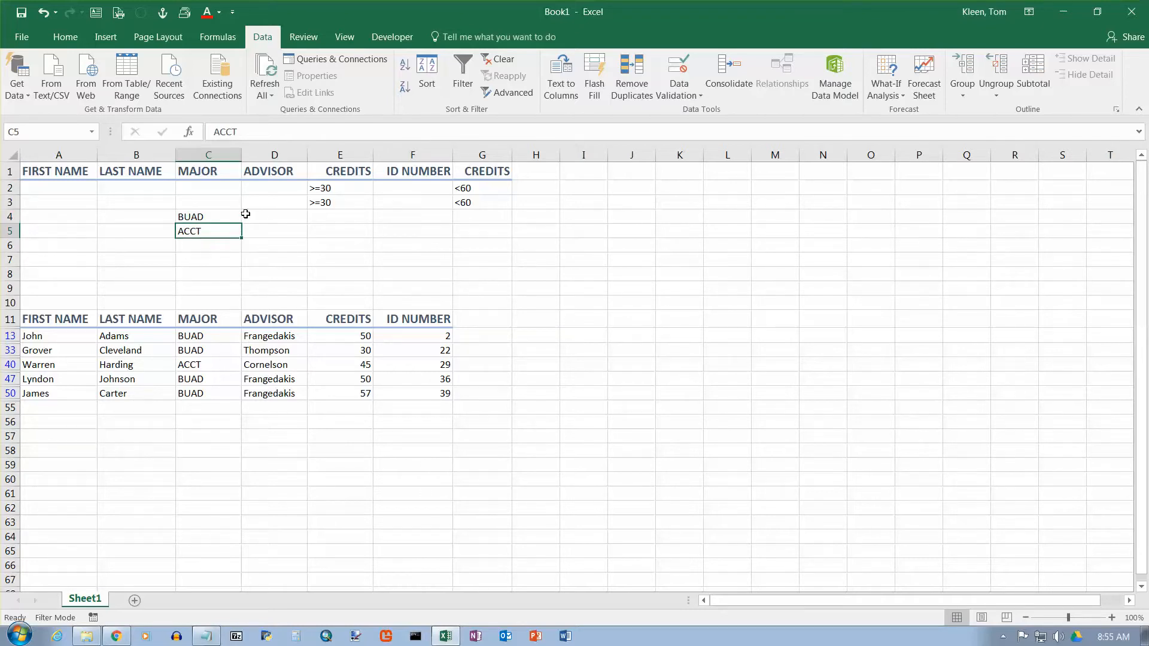
{"action": "left_click_drag", "start_coordinate": [211, 219], "coordinate": [232, 187]}
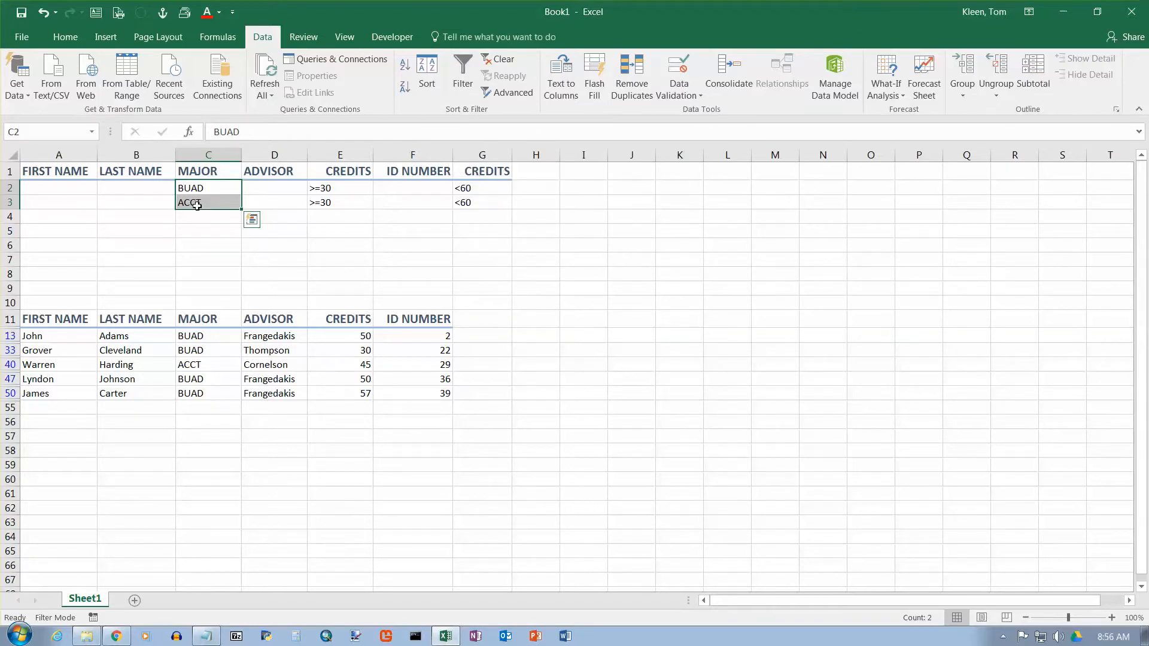
{"action": "left_click_drag", "start_coordinate": [197, 203], "coordinate": [321, 207]}
Clear the filter and add a second pair of major criteria, BUAD in C4 and ACCT in C5.
{"action": "left_click", "coordinate": [234, 217]}
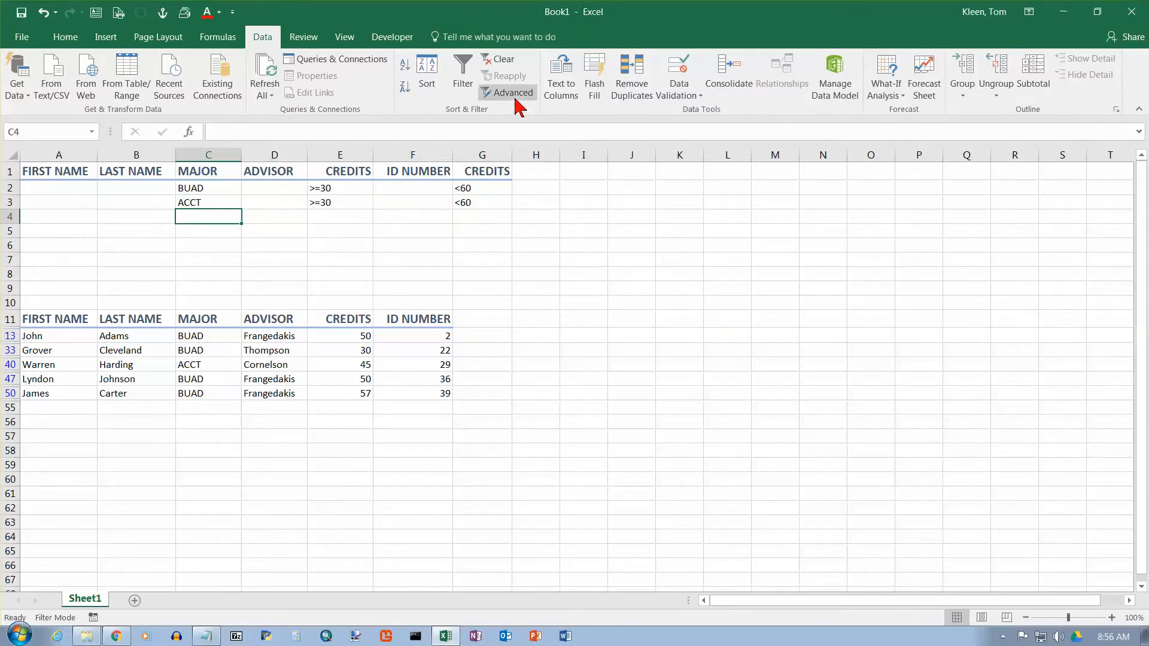
{"action": "left_click", "coordinate": [500, 59]}
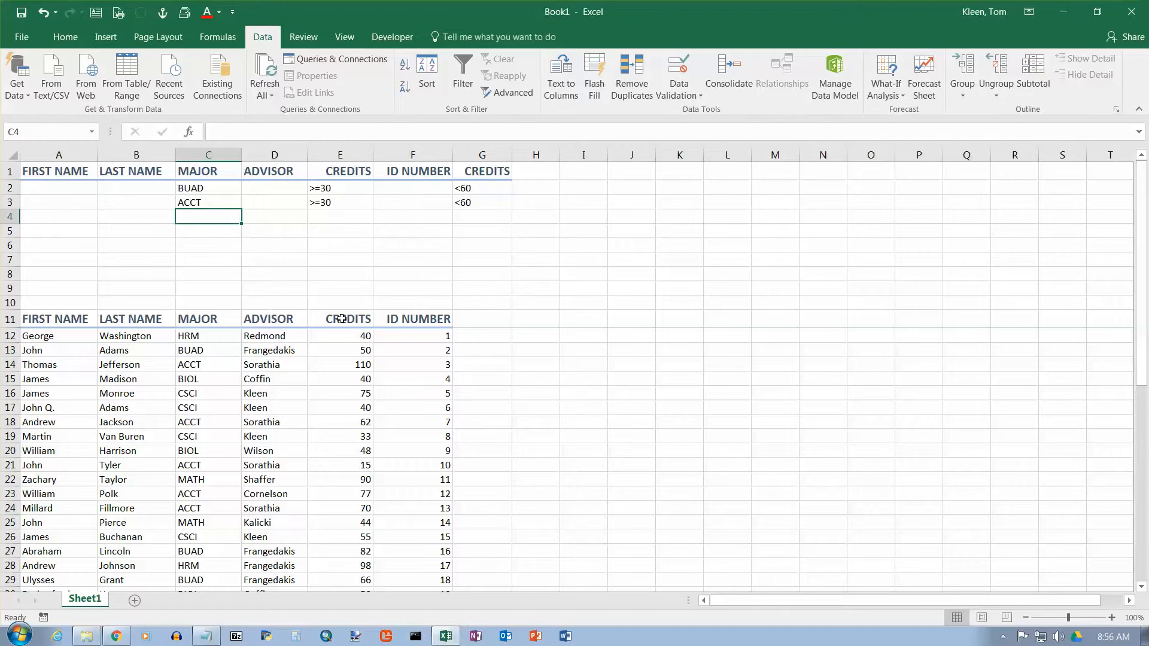
{"action": "type", "text": "BUAD"}
{"action": "key", "text": "Return"}
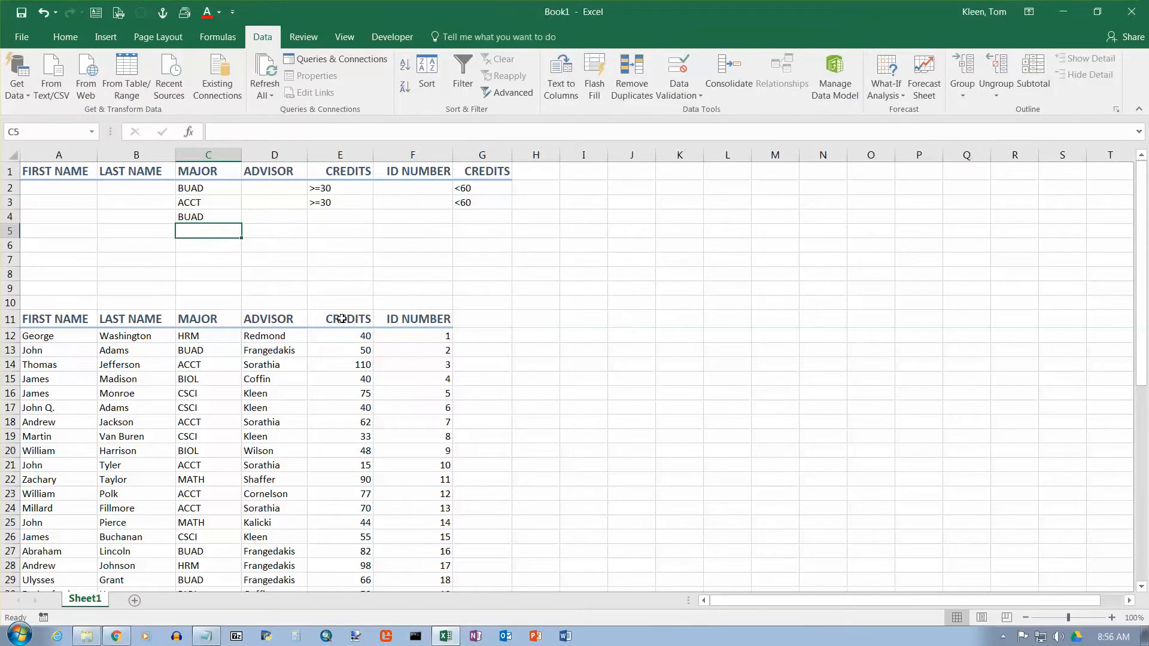
{"action": "type", "text": "ACCT"}
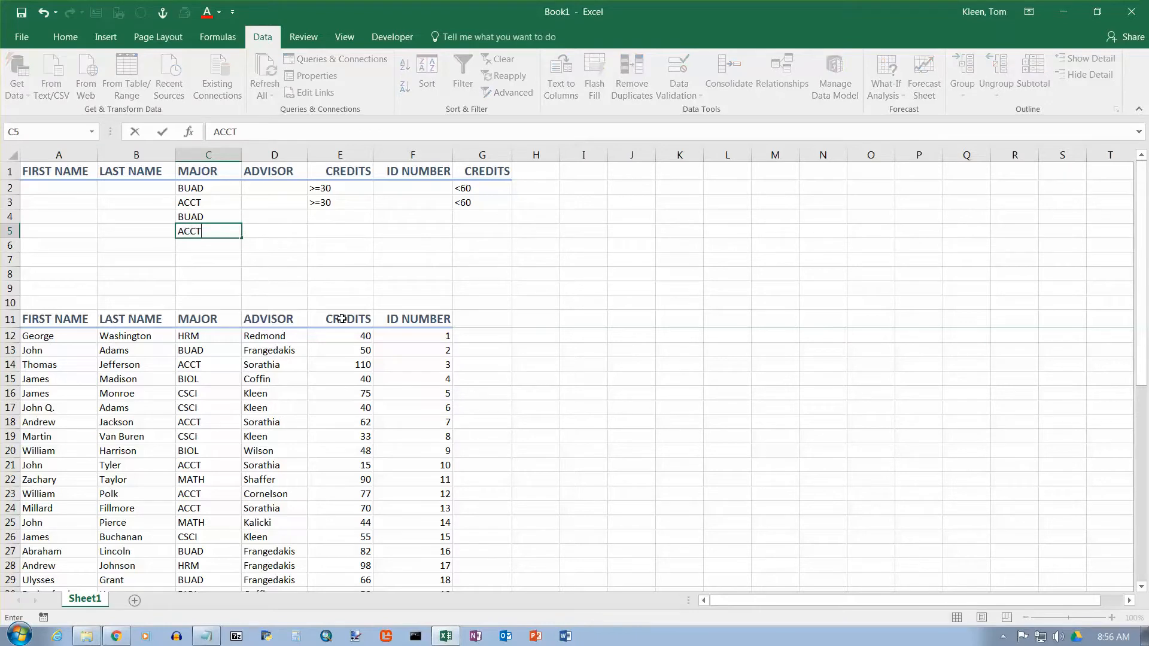
{"action": "key", "text": "Return"}
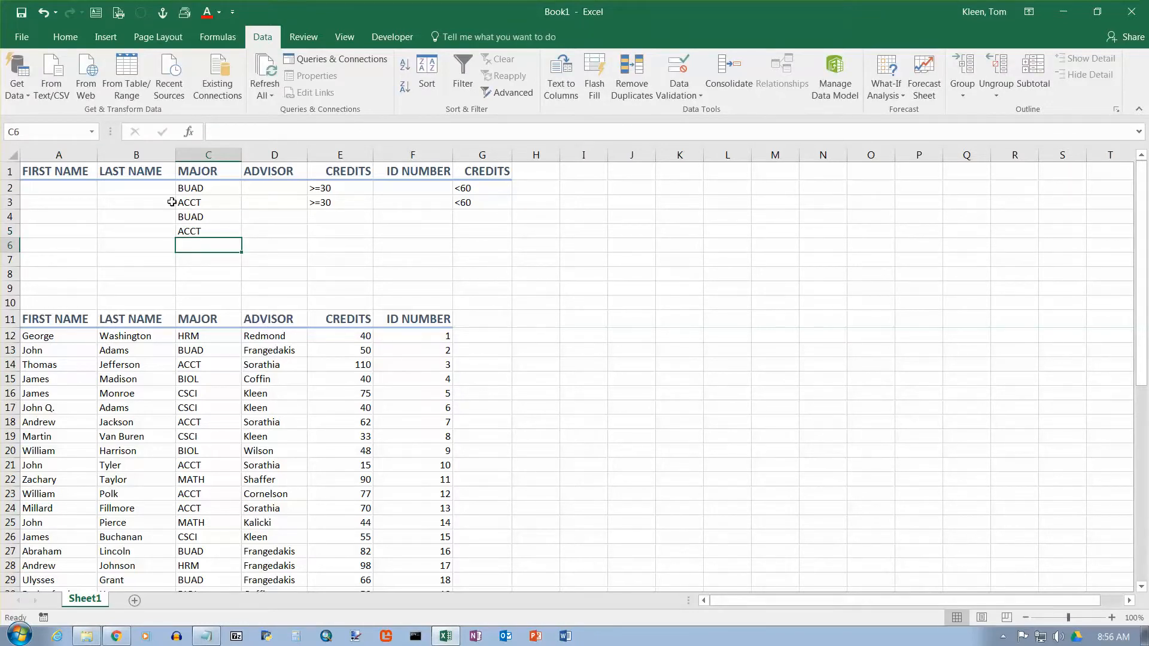
Enter the credit criterion >=90 in E4 and E5 for the second BUAD and ACCT criteria rows.
{"action": "left_click_drag", "start_coordinate": [183, 187], "coordinate": [461, 191]}
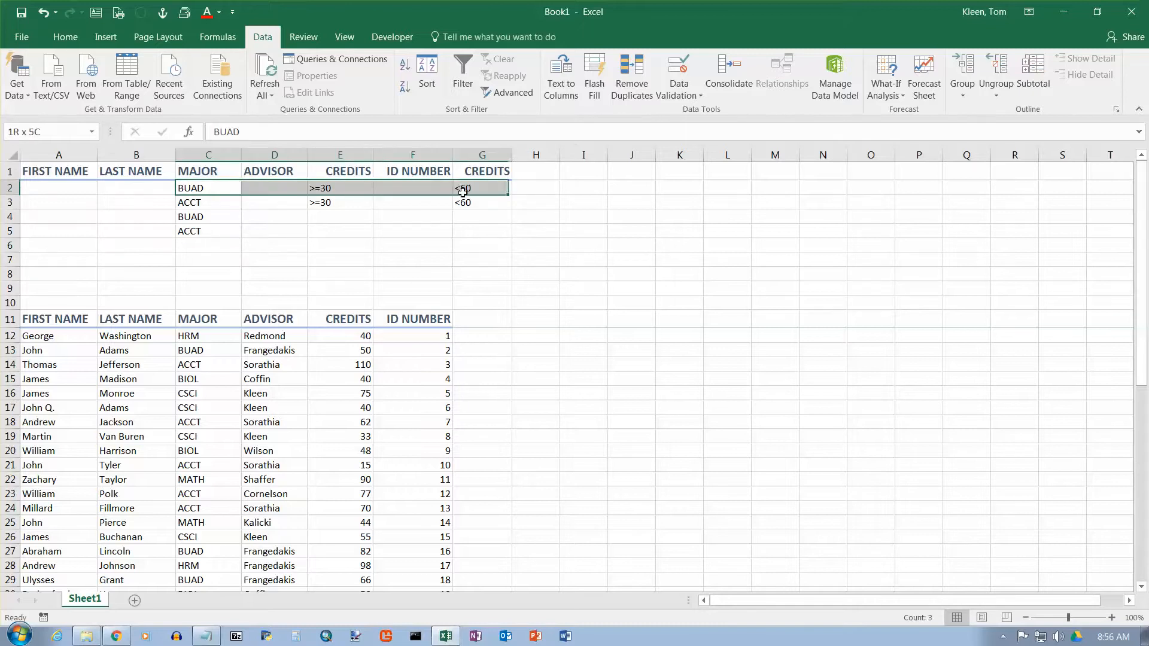
{"action": "left_click_drag", "start_coordinate": [192, 216], "coordinate": [502, 226]}
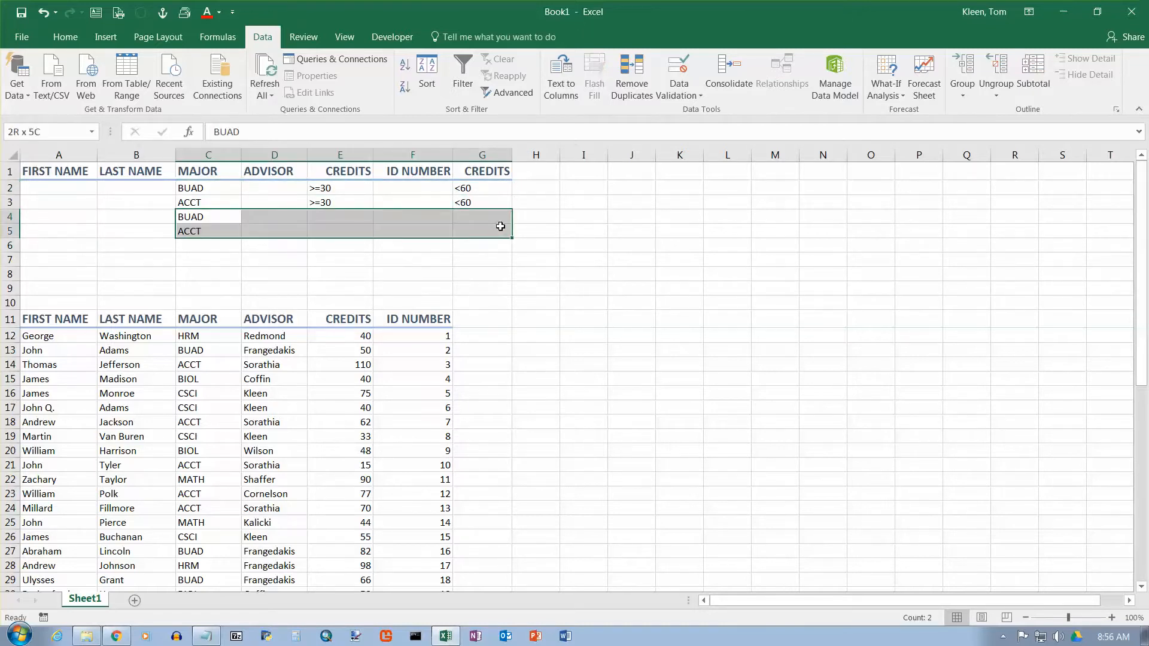
{"action": "left_click", "coordinate": [200, 203]}
{"action": "left_click_drag", "start_coordinate": [199, 203], "coordinate": [483, 203]}
{"action": "left_click_drag", "start_coordinate": [204, 230], "coordinate": [475, 230]}
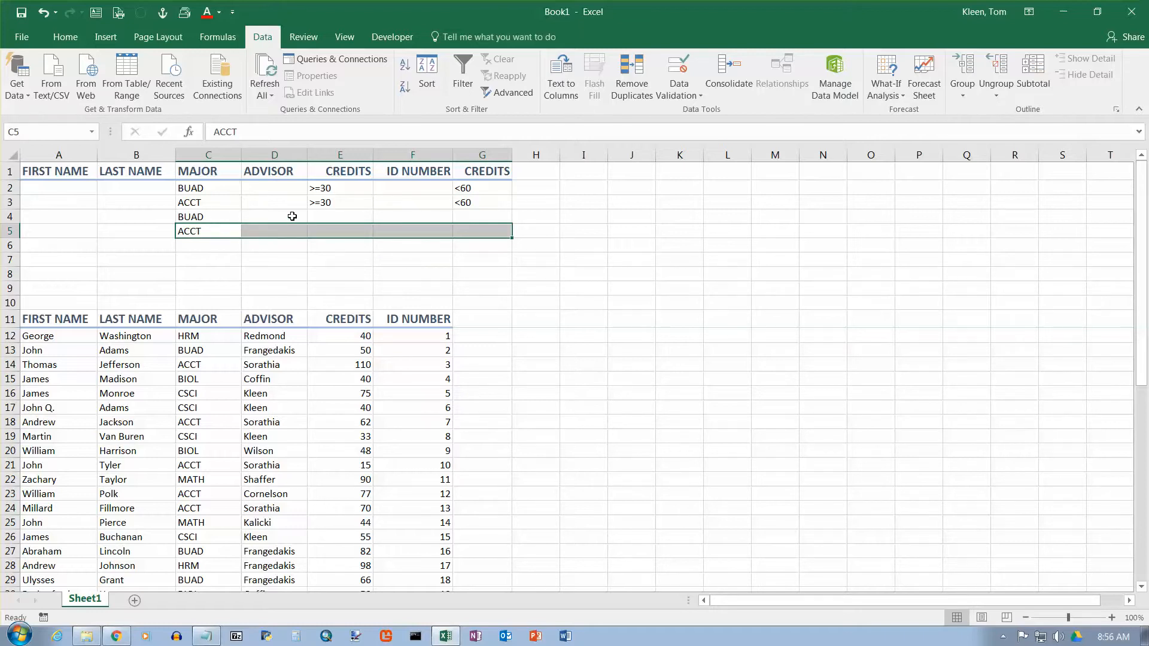
{"action": "left_click", "coordinate": [328, 216]}
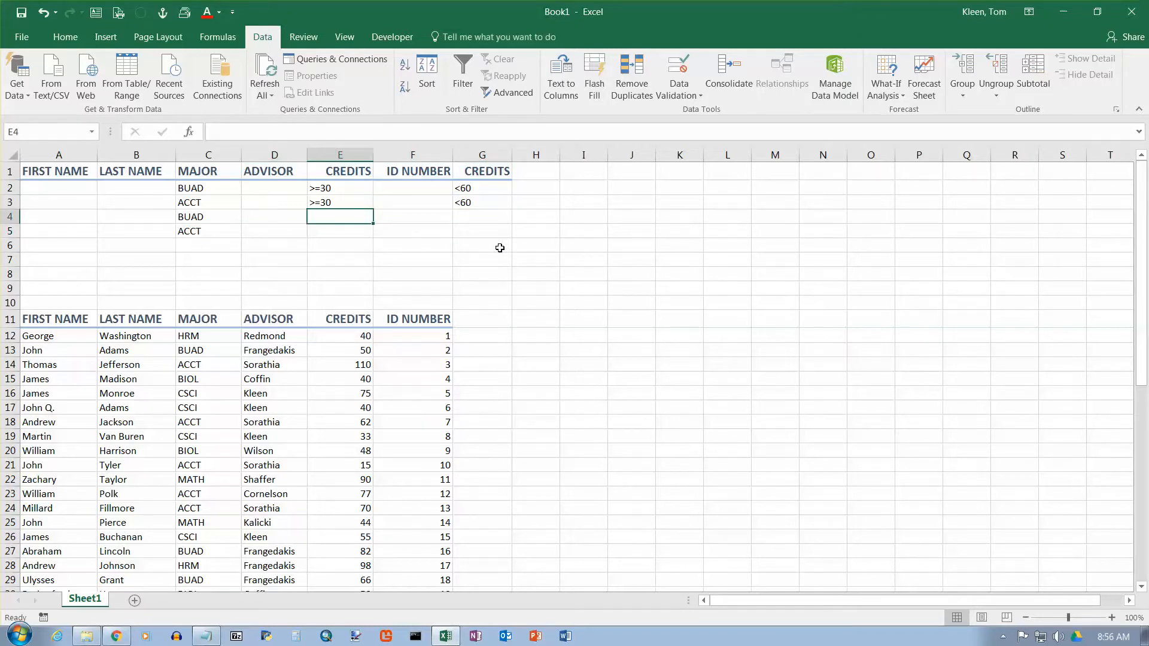
{"action": "type", "text": ">=90"}
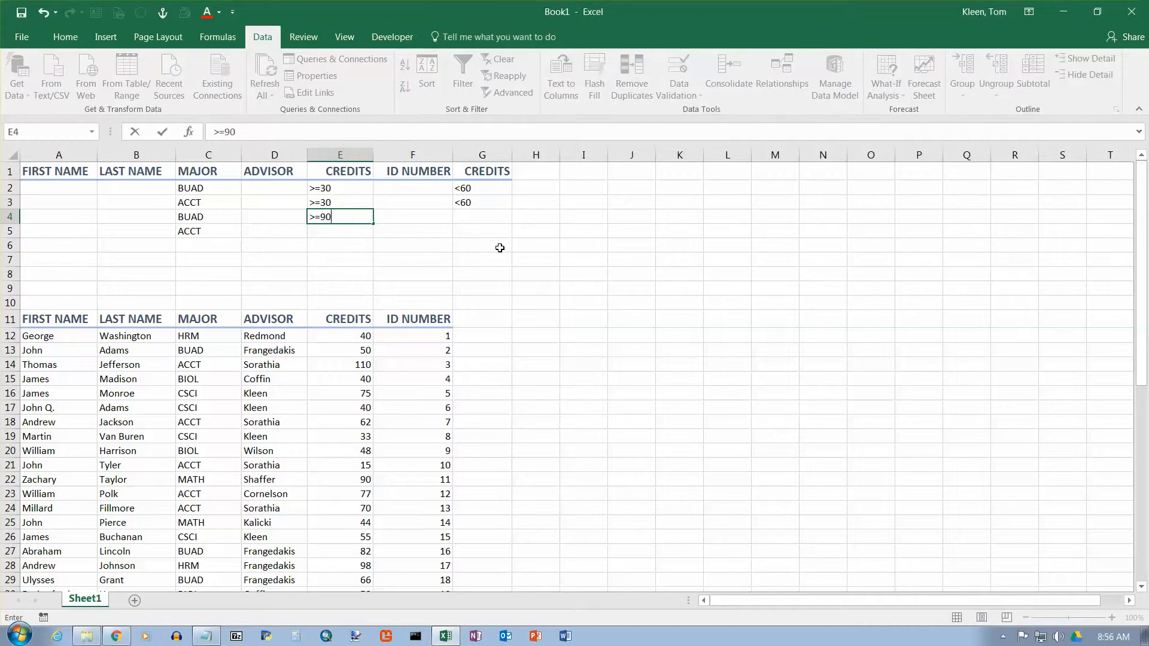
{"action": "key", "text": "Return"}
{"action": "type", "text": ">=90"}
{"action": "key", "text": "Return"}
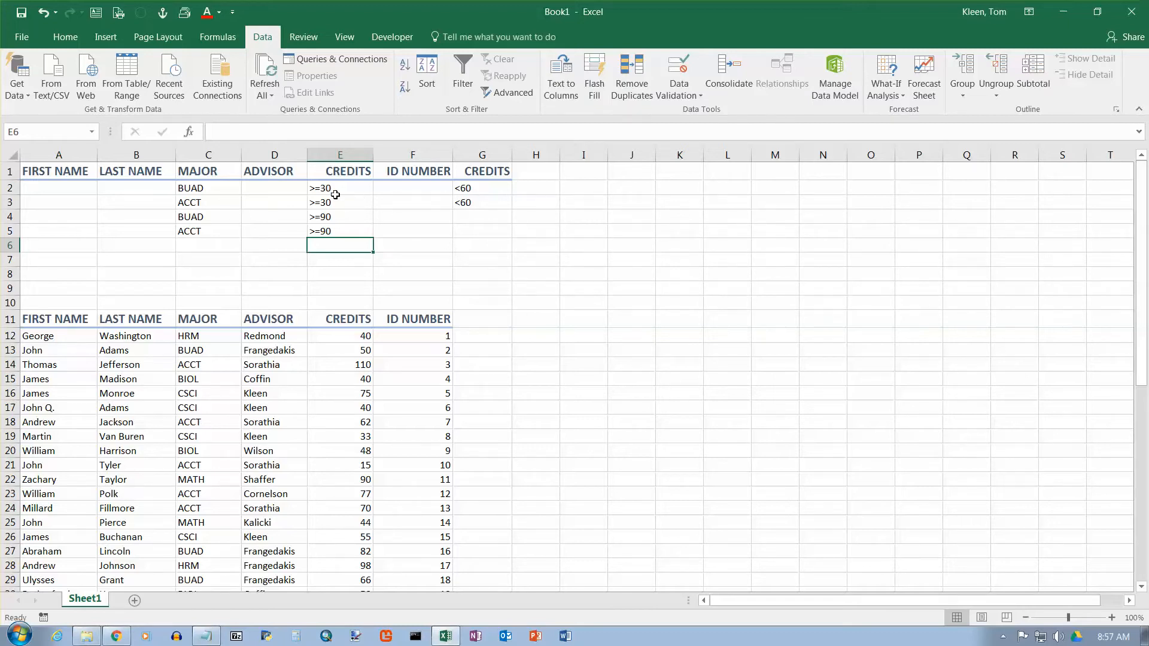
Filter the list A11:F54 in place with Advanced Filter, using C1:G5 as the criteria range.
{"action": "left_click", "coordinate": [272, 353]}
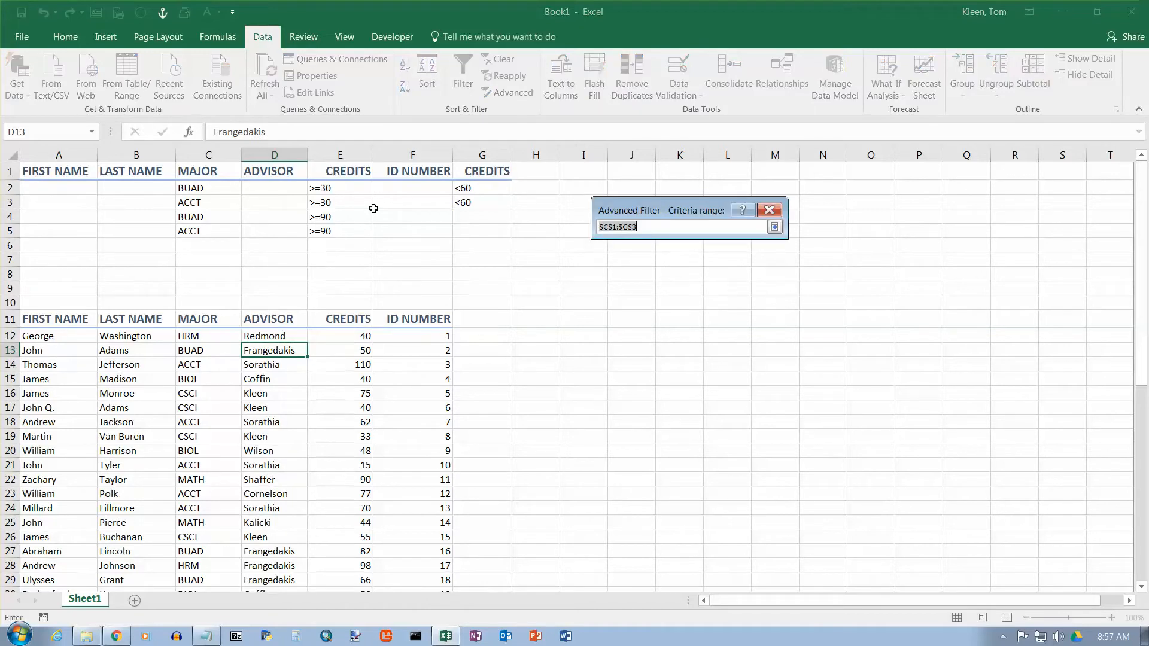
{"action": "left_click_drag", "start_coordinate": [201, 173], "coordinate": [469, 231]}
{"action": "left_click", "coordinate": [777, 226]}
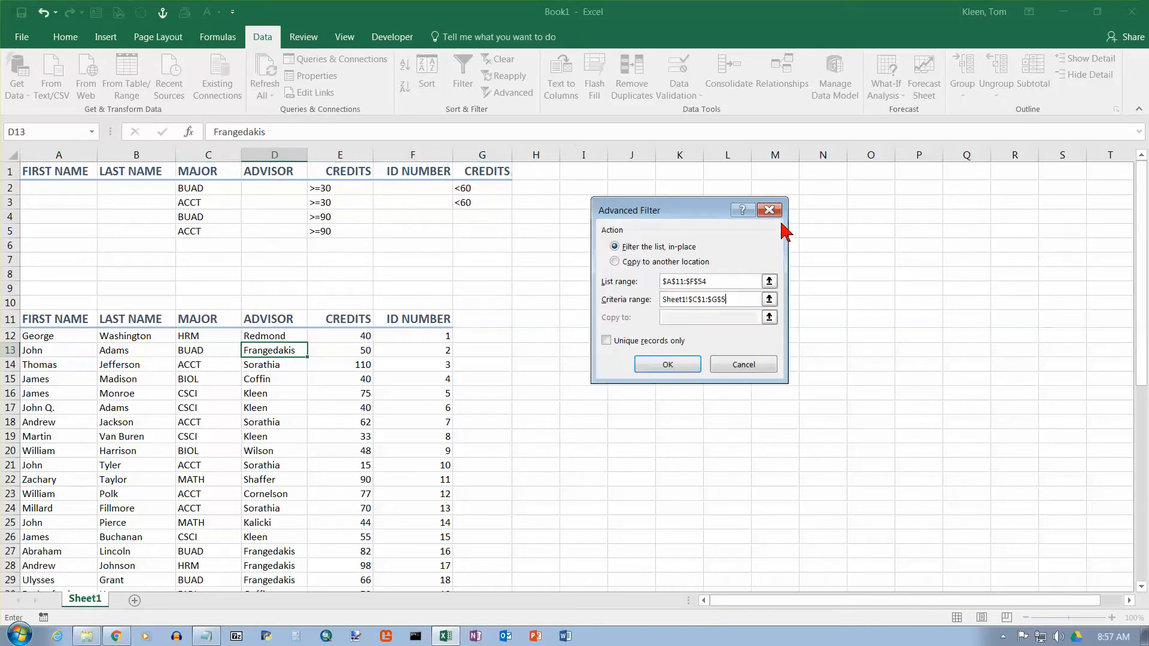
{"action": "left_click", "coordinate": [679, 366]}
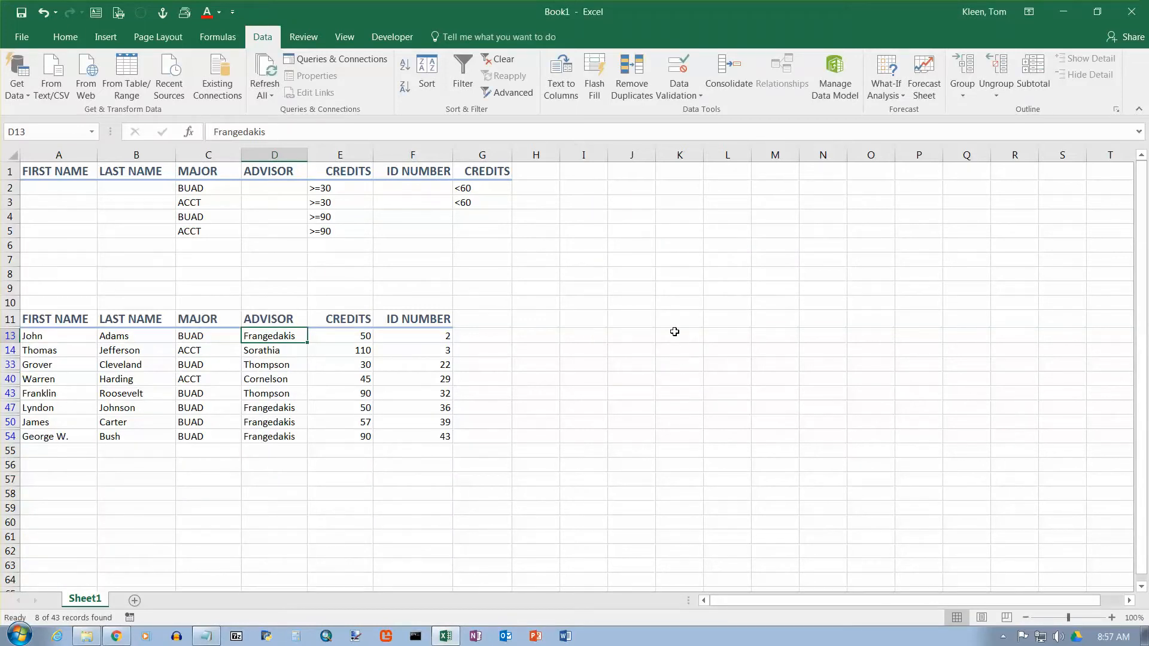
Sort the filtered student list by CREDITS from largest to smallest.
{"action": "scroll", "coordinate": [649, 305], "scroll_direction": "down", "scroll_amount": 1}
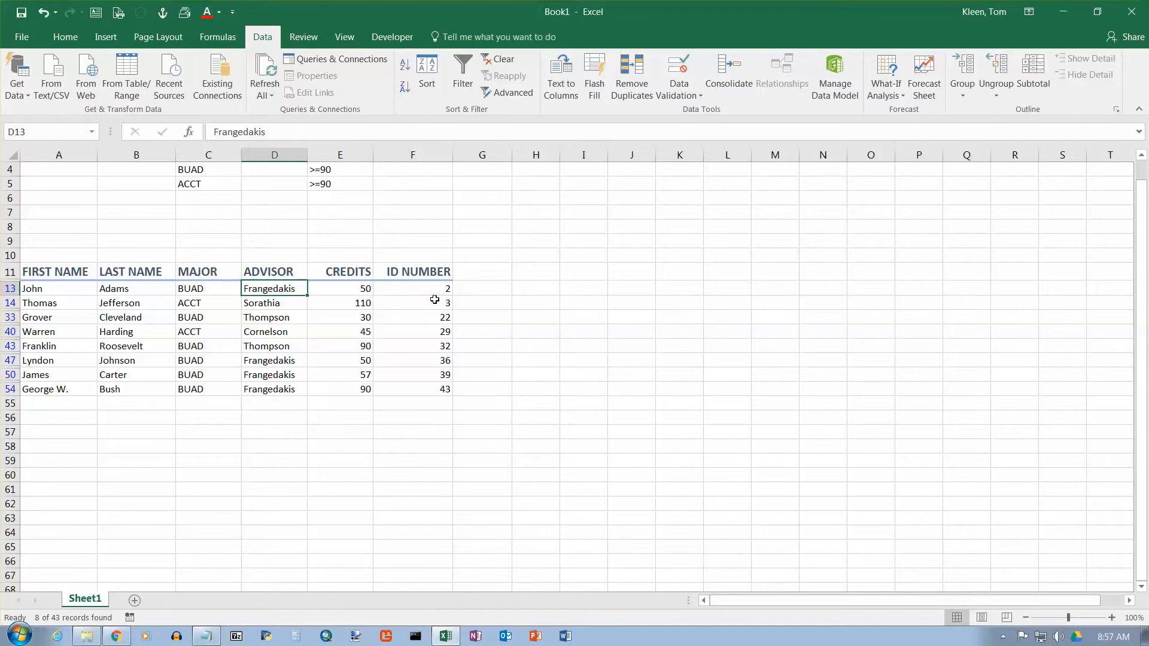
{"action": "left_click", "coordinate": [368, 289]}
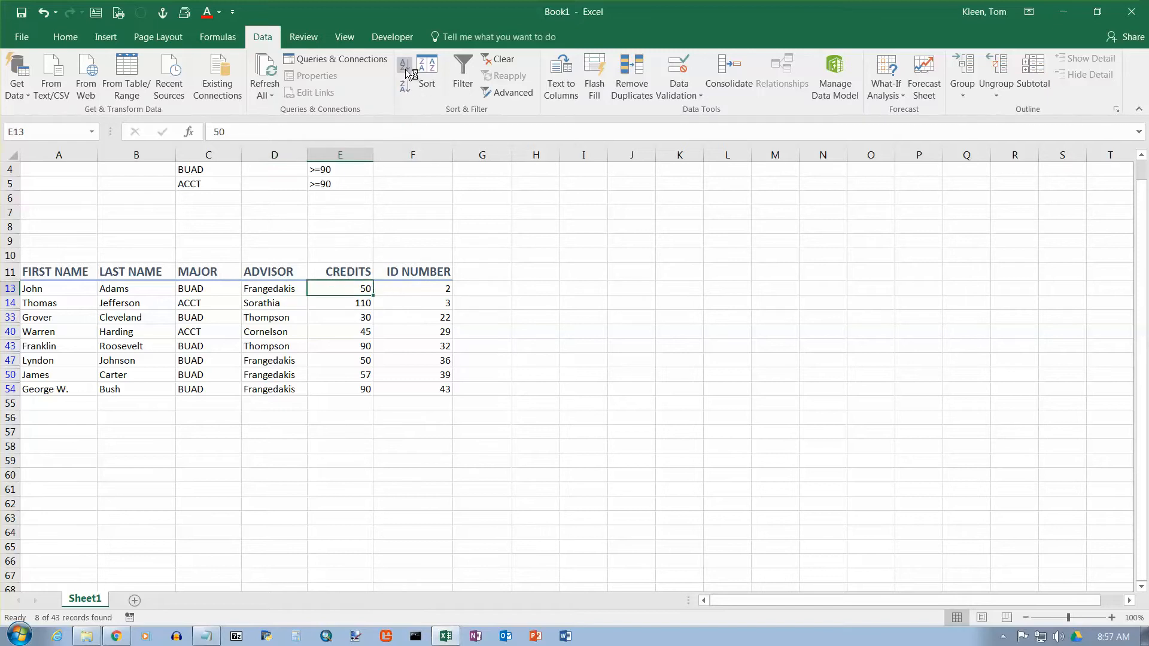
{"action": "left_click", "coordinate": [405, 87]}
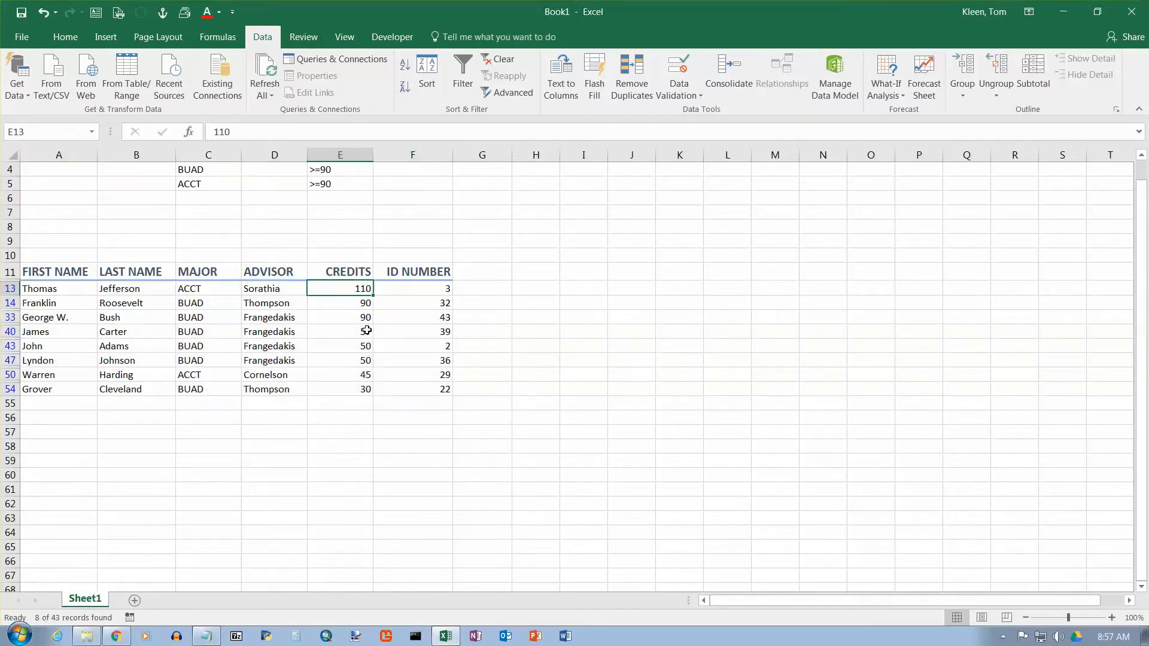
Examine the sorted student rows and criteria rows 2 to 5, checking how each row combines a major with its credit conditions.
{"action": "left_click_drag", "start_coordinate": [9, 289], "coordinate": [6, 317]}
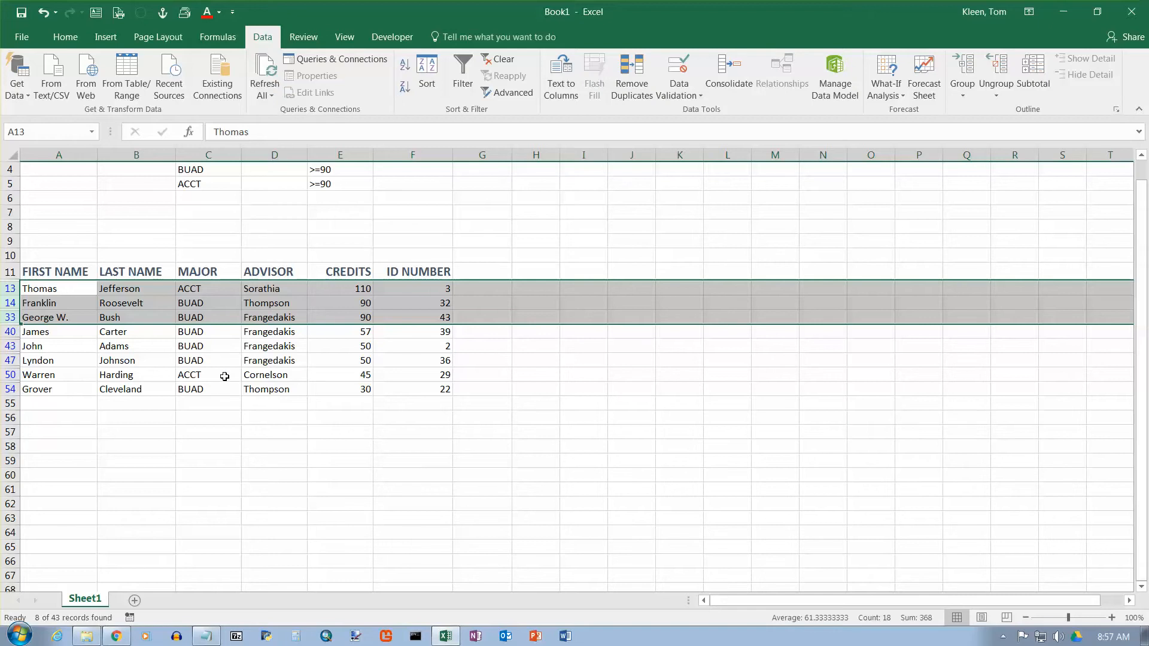
{"action": "left_click", "coordinate": [71, 276]}
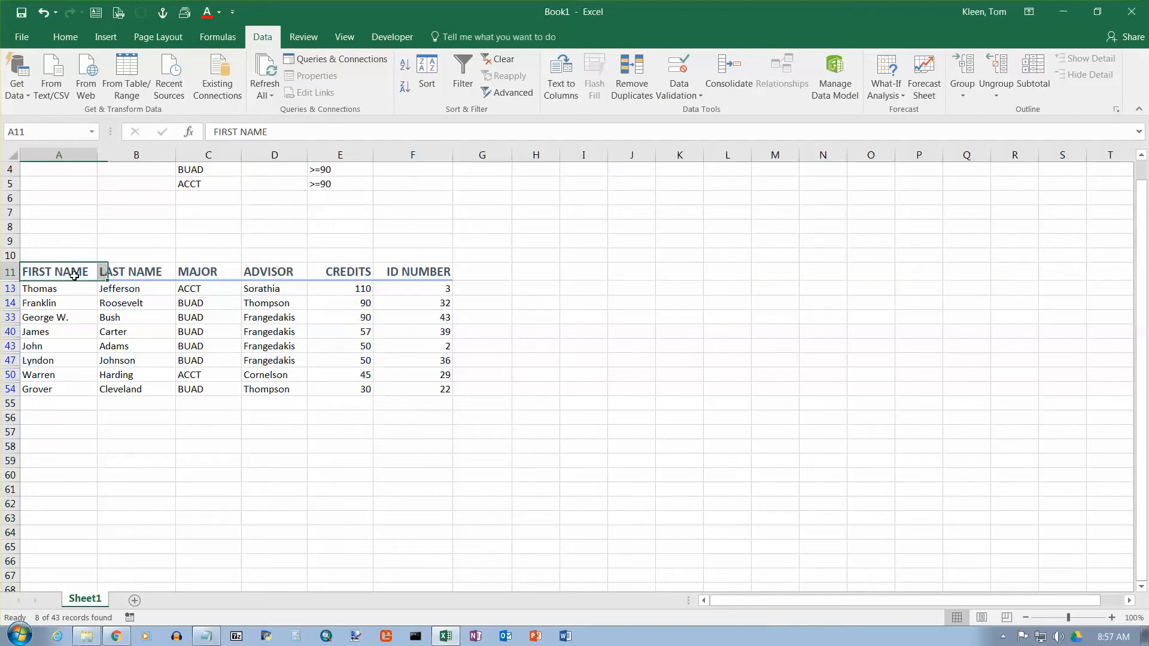
{"action": "scroll", "coordinate": [246, 348], "scroll_direction": "up", "scroll_amount": 1}
{"action": "scroll", "coordinate": [246, 348], "scroll_direction": "up", "scroll_amount": 1}
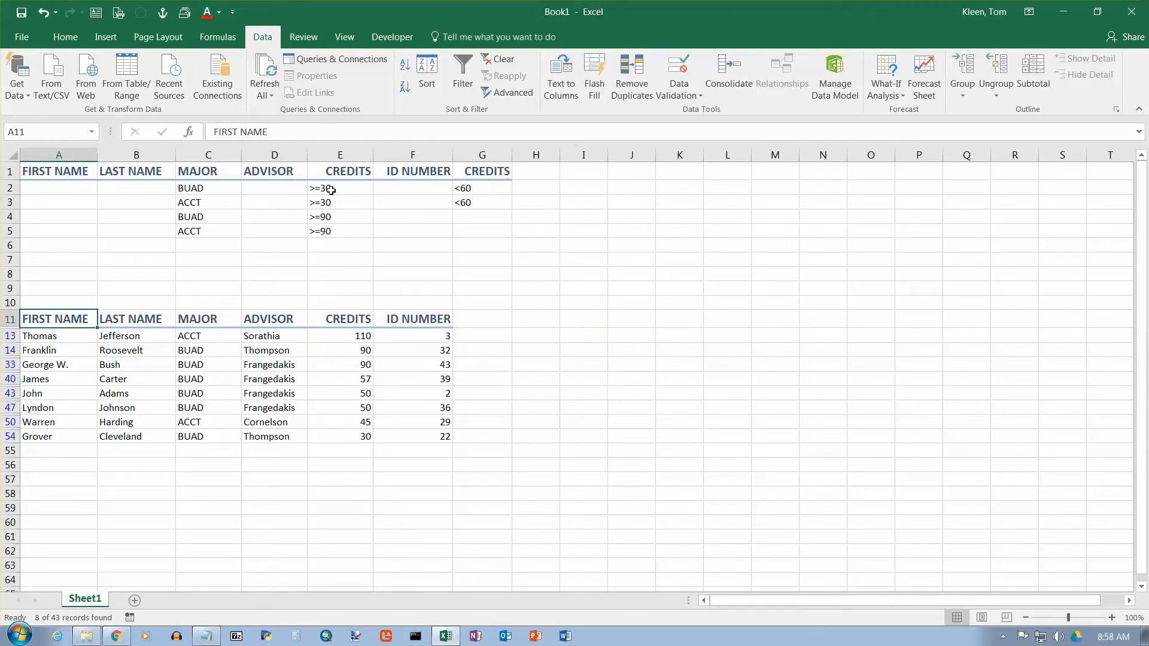
{"action": "left_click_drag", "start_coordinate": [76, 192], "coordinate": [495, 188]}
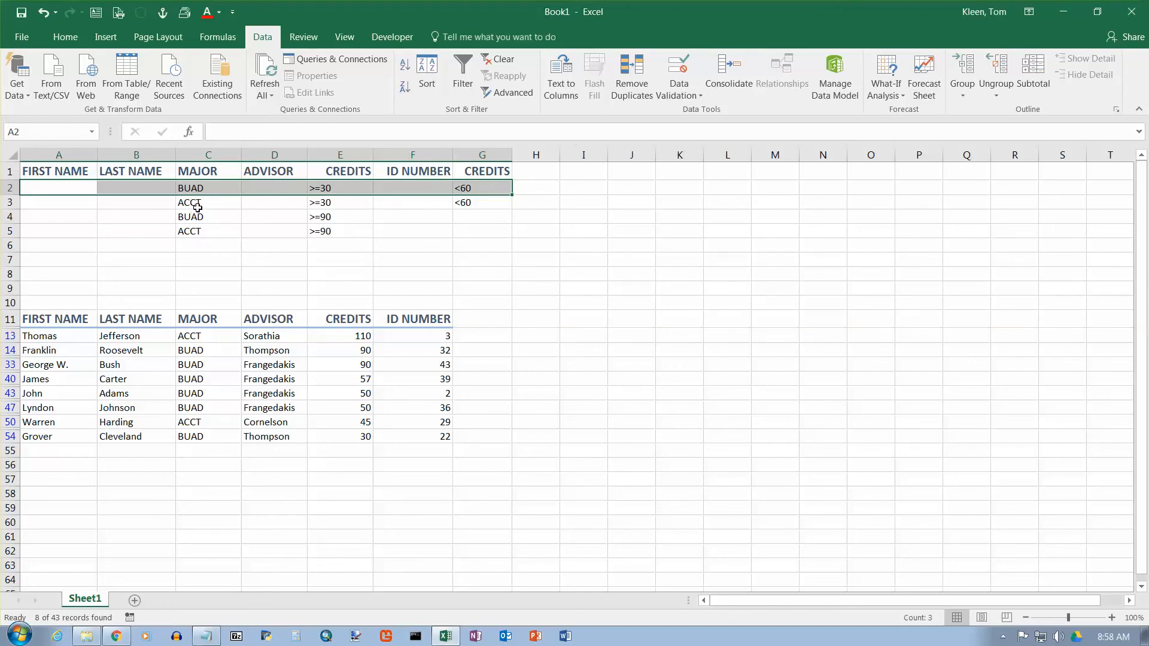
{"action": "left_click_drag", "start_coordinate": [62, 207], "coordinate": [470, 205]}
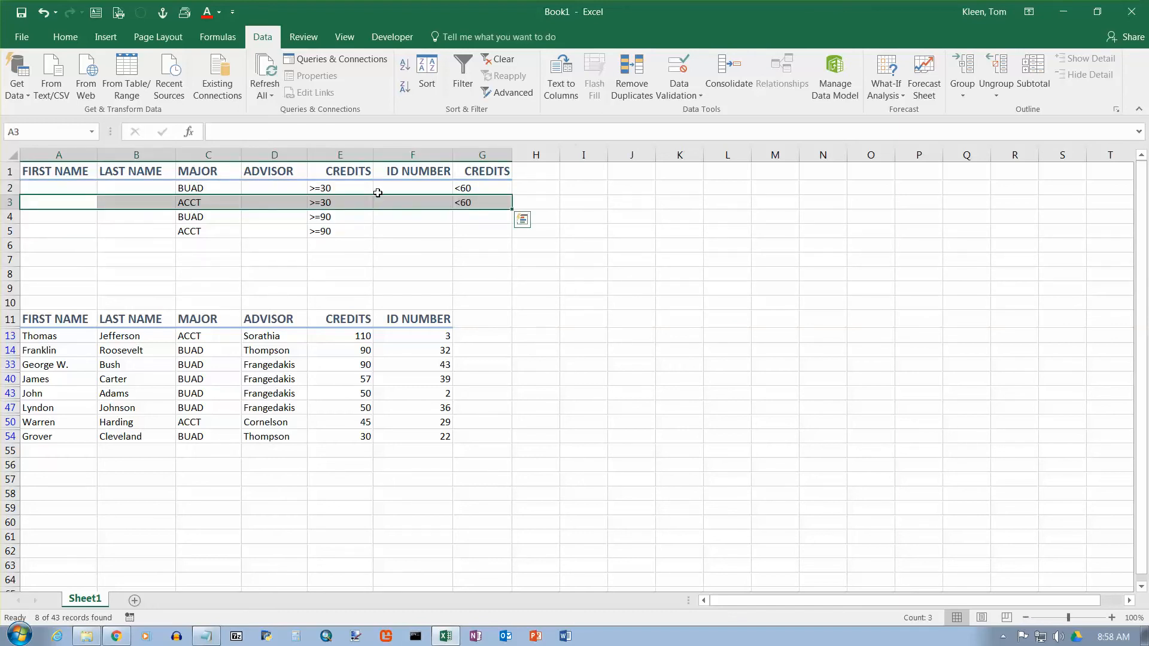
{"action": "left_click", "coordinate": [201, 188]}
{"action": "left_click", "coordinate": [196, 203]}
{"action": "left_click_drag", "start_coordinate": [68, 203], "coordinate": [372, 211]}
{"action": "left_click_drag", "start_coordinate": [65, 187], "coordinate": [478, 191]}
{"action": "left_click_drag", "start_coordinate": [38, 201], "coordinate": [460, 207]}
{"action": "left_click_drag", "start_coordinate": [84, 218], "coordinate": [454, 223]}
{"action": "left_click_drag", "start_coordinate": [74, 233], "coordinate": [466, 228]}
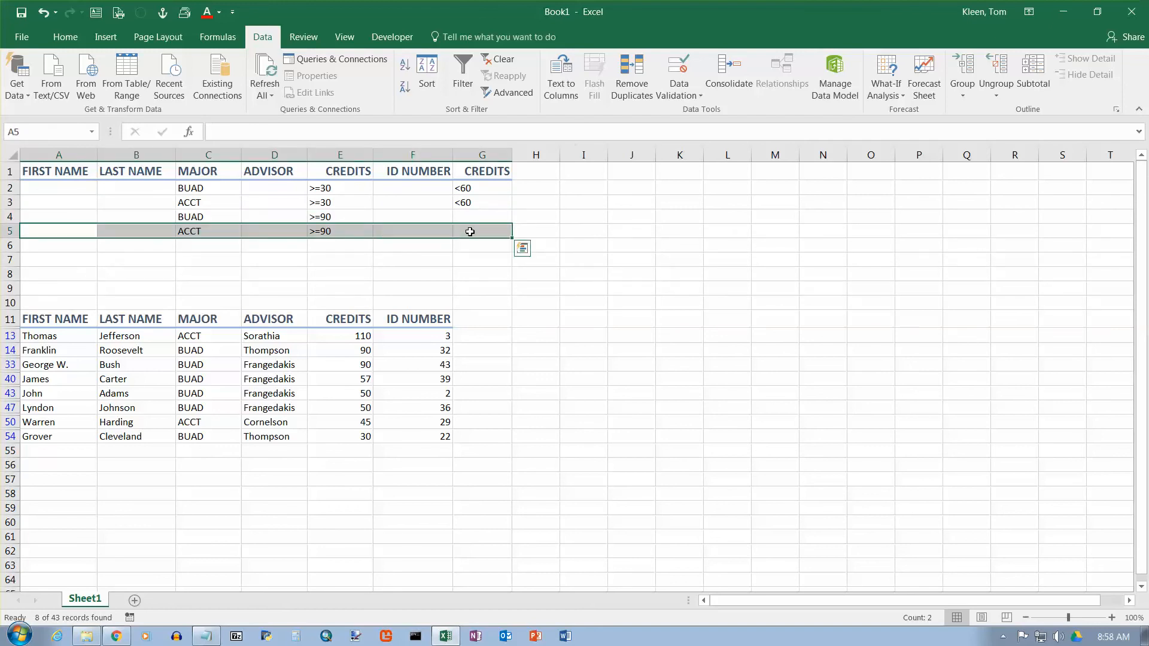